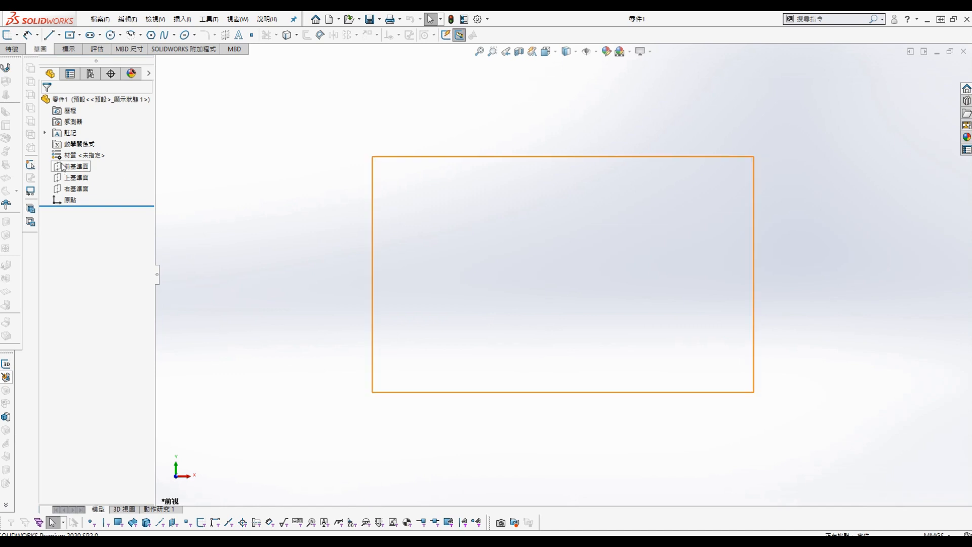
Start a sketch on the Front plane and draw a circle of about 42 mm radius centred on the origin
left_click(81, 166)
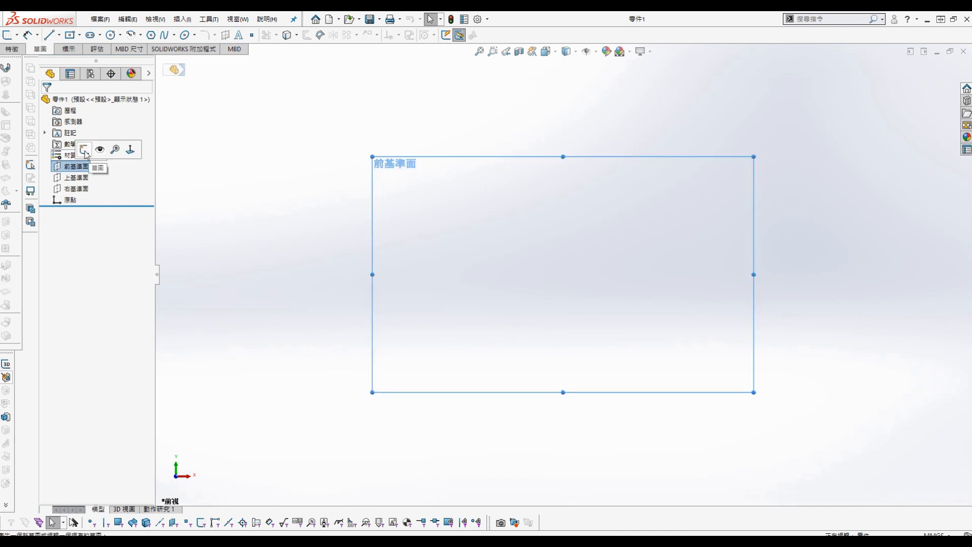
left_click(84, 149)
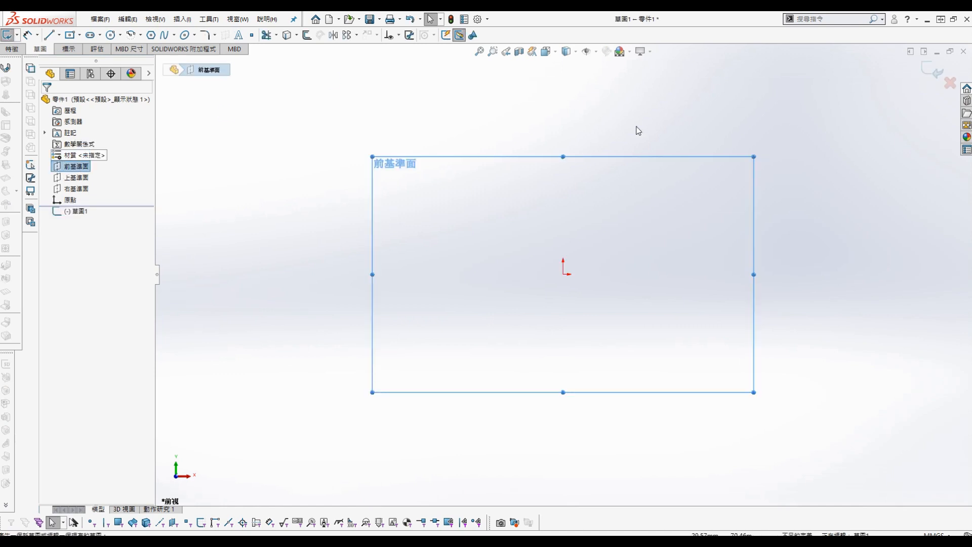
left_click(110, 35)
left_click(564, 274)
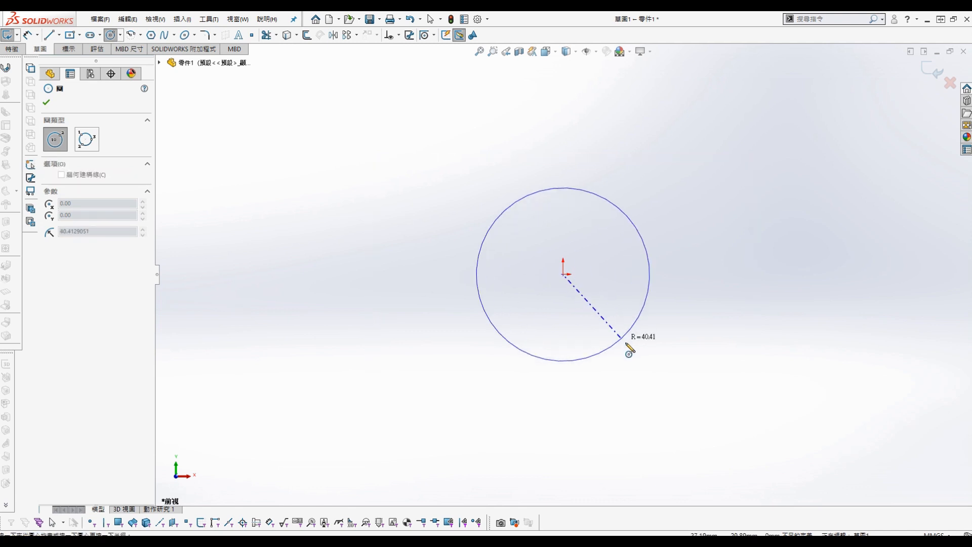
left_click(625, 341)
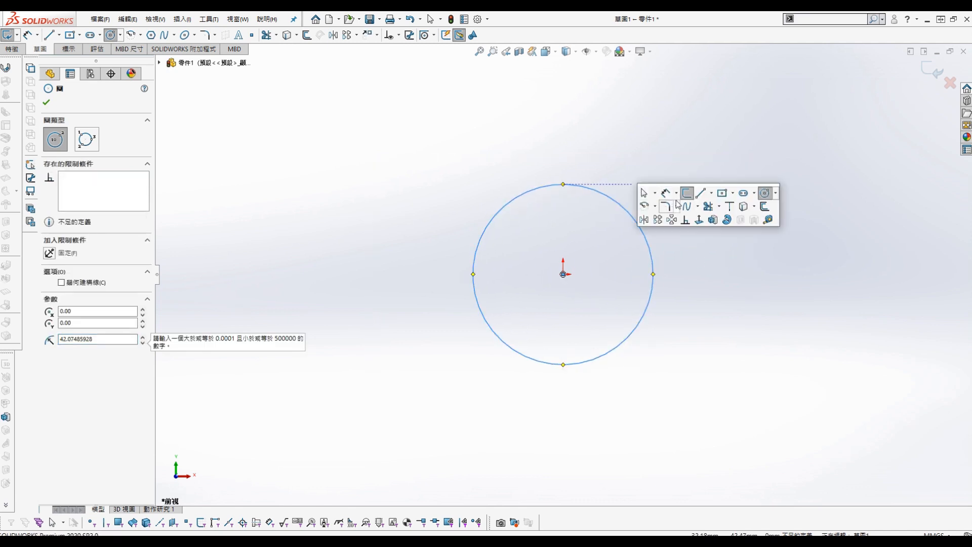
Dimension the circle's diameter as 150 mm
left_click(664, 195)
left_click(642, 230)
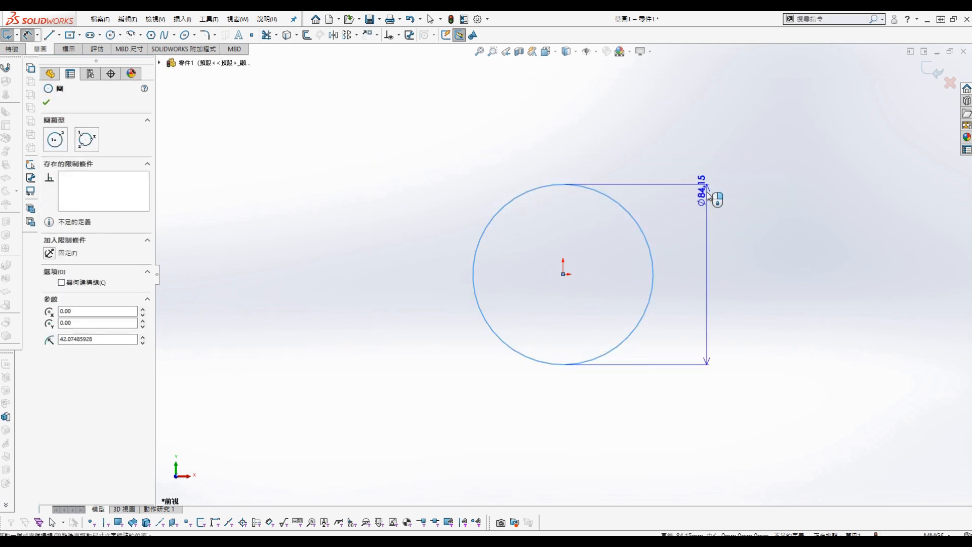
left_click(705, 195)
type("150")
key("Return")
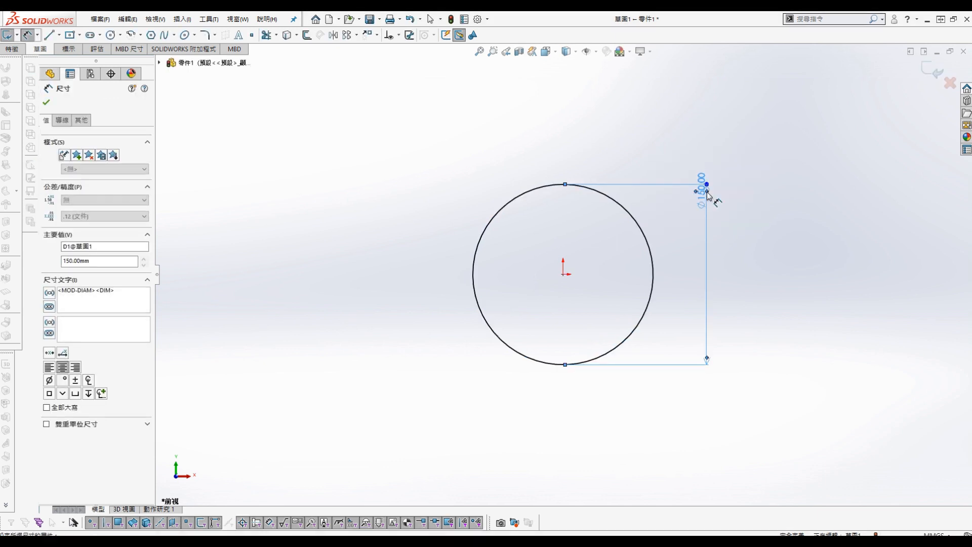
key("Escape")
Create a clockwise helix from the circle with a constant 30 mm pitch, 11/12 revolutions and a 0° start angle
left_click(182, 19)
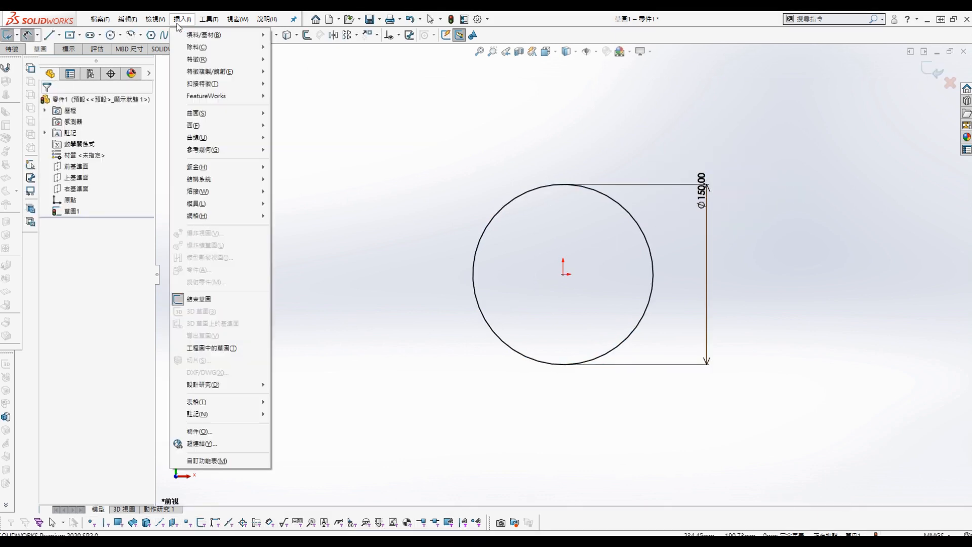
mouse_move(210, 120)
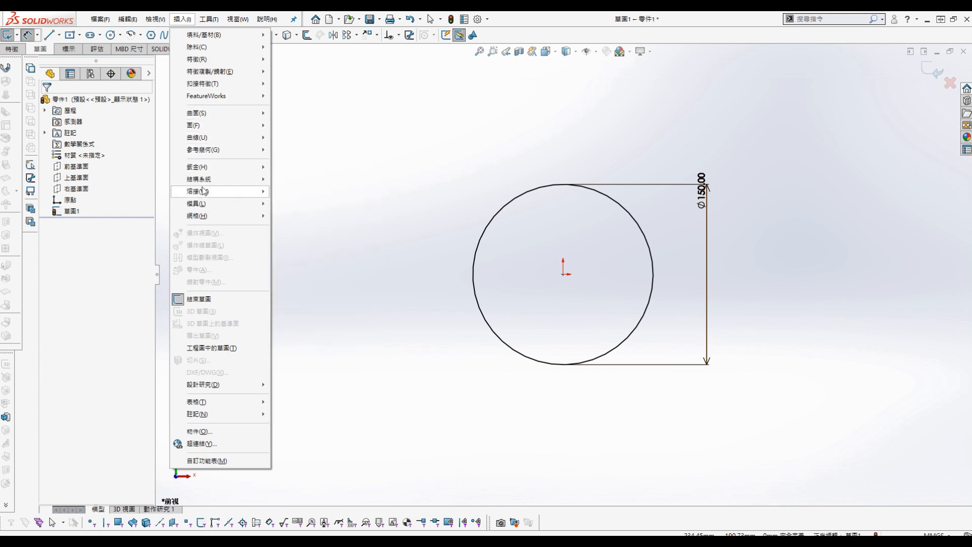
mouse_move(215, 141)
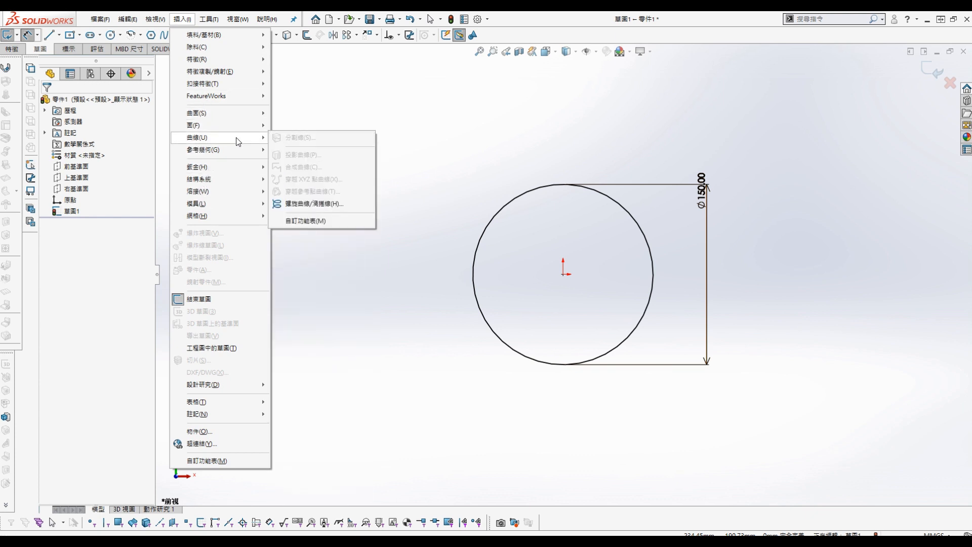
left_click(312, 204)
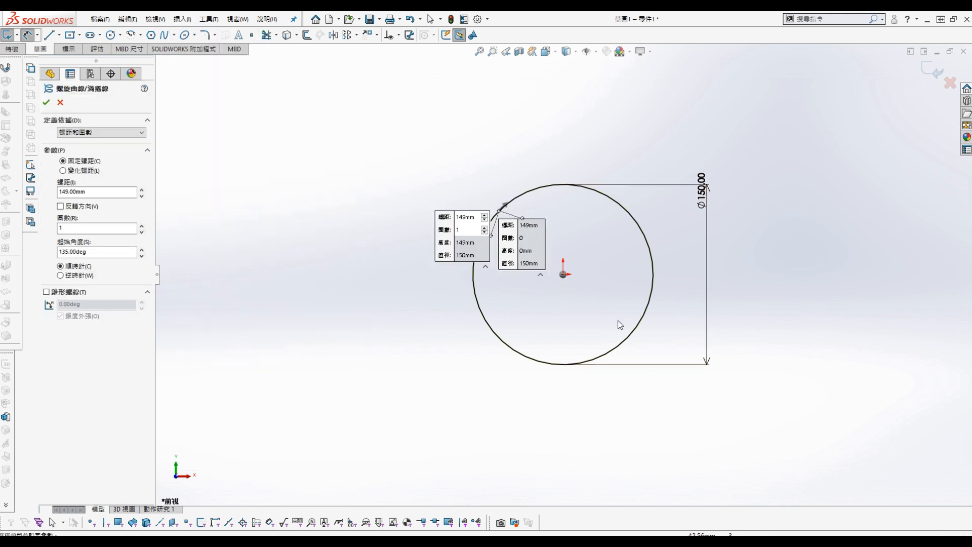
mouse_move(618, 326)
middle_mouse_down()
mouse_move(509, 342)
mouse_move(603, 206)
mouse_move(531, 218)
mouse_move(607, 176)
mouse_move(602, 207)
middle_mouse_up()
left_click(101, 194)
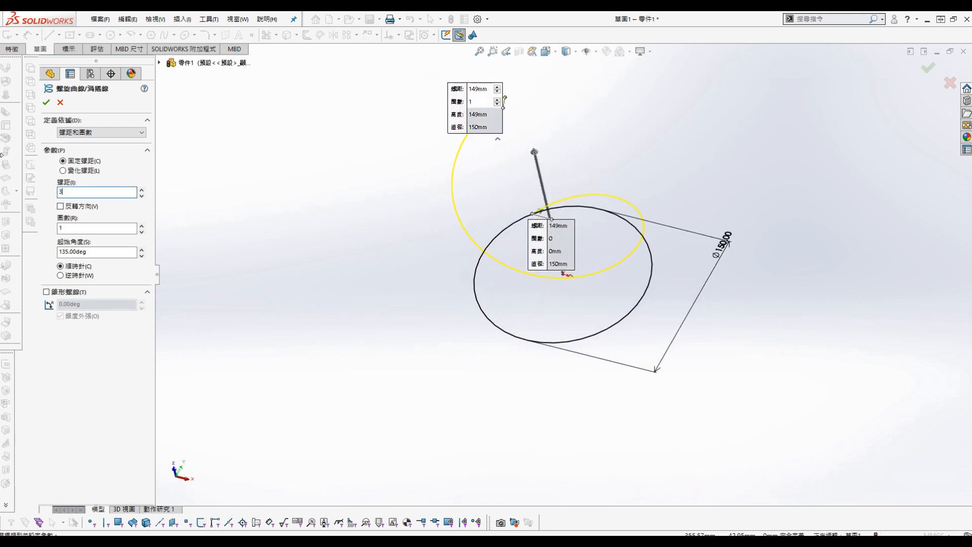
key("Return")
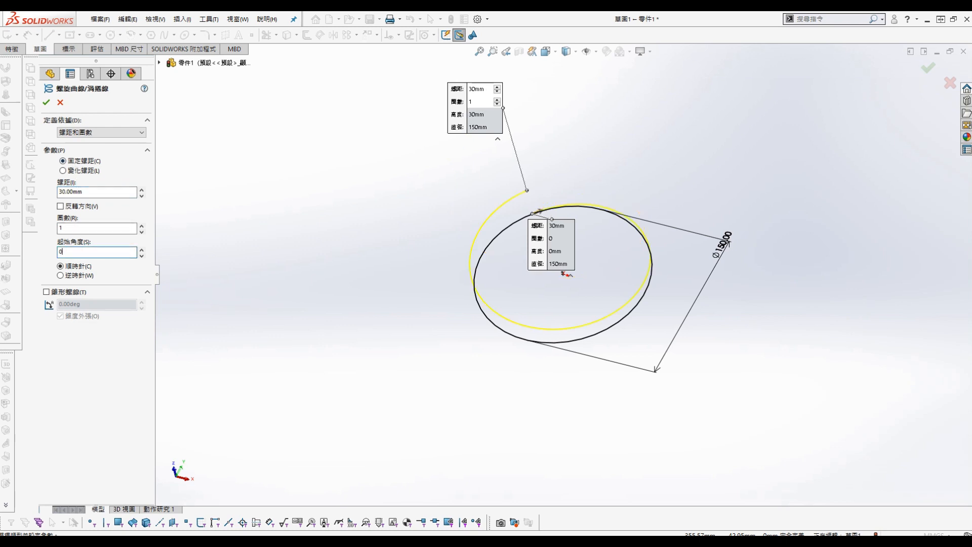
left_click(95, 229)
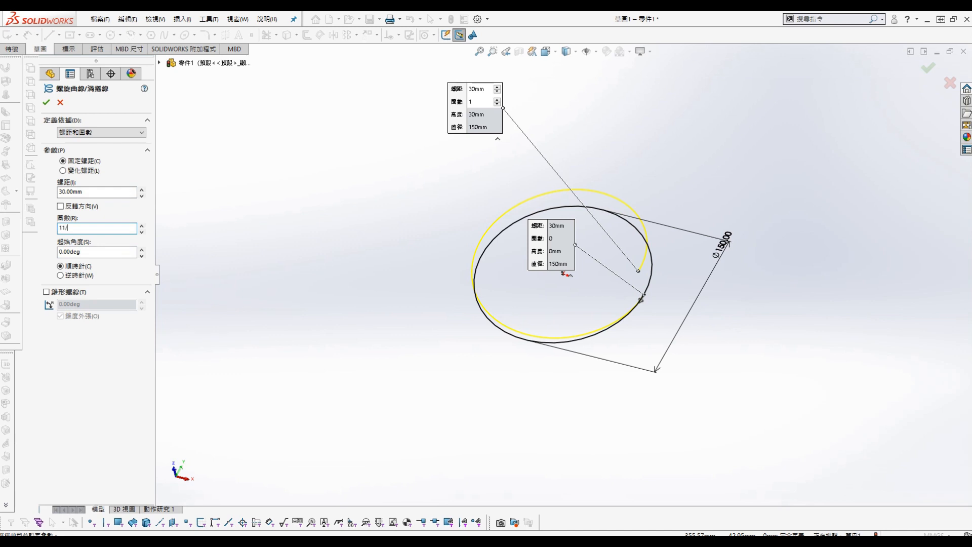
type("11/12")
key("Return")
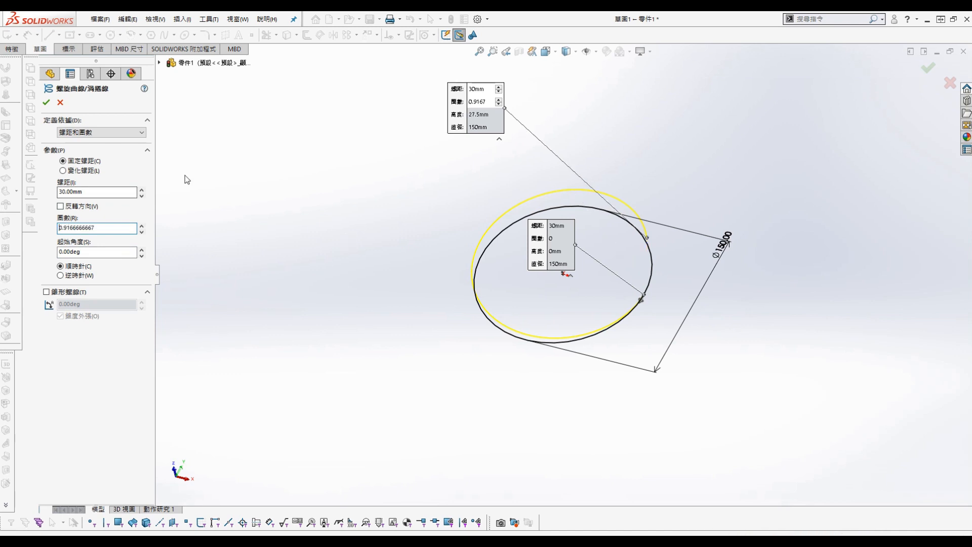
left_click(45, 104)
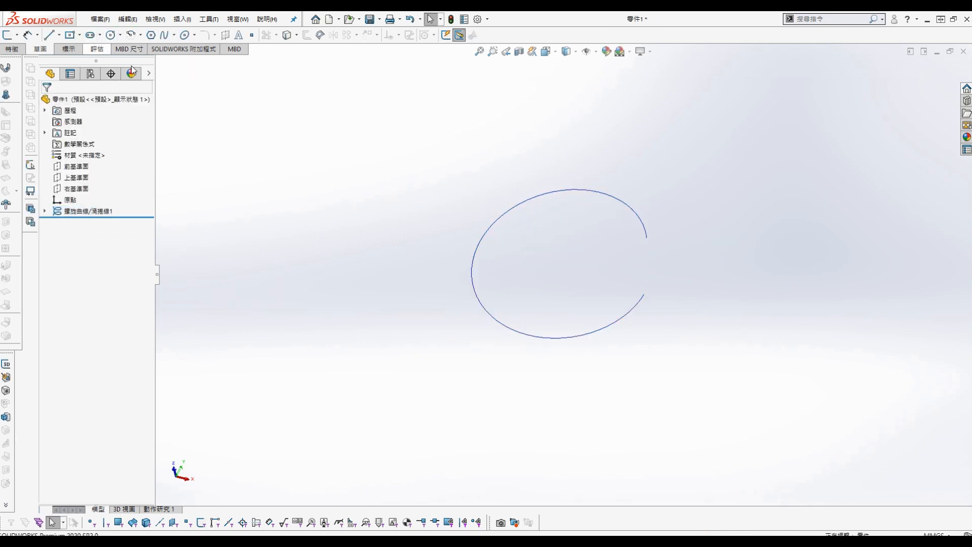
Start a 3D sketch and convert the helix curve into a sketch entity
left_click(188, 23)
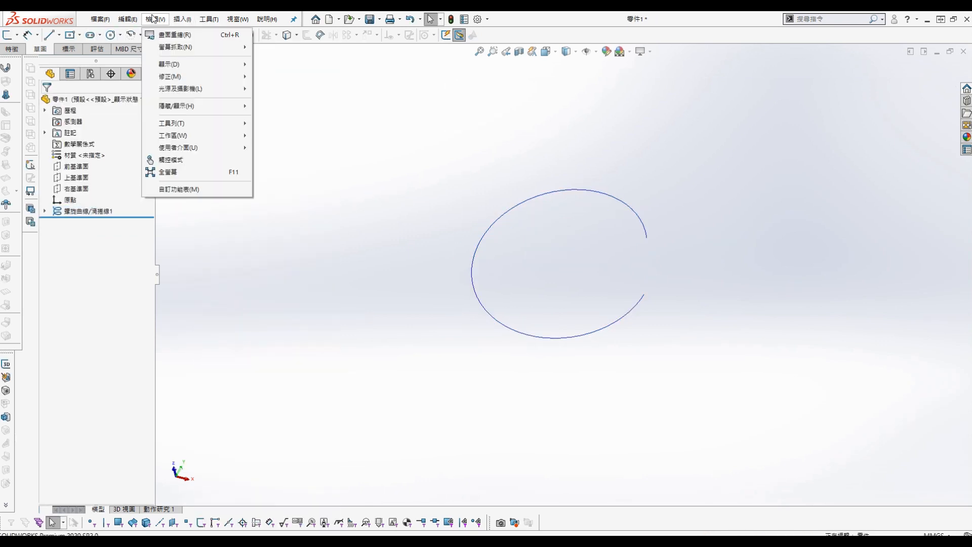
mouse_move(201, 138)
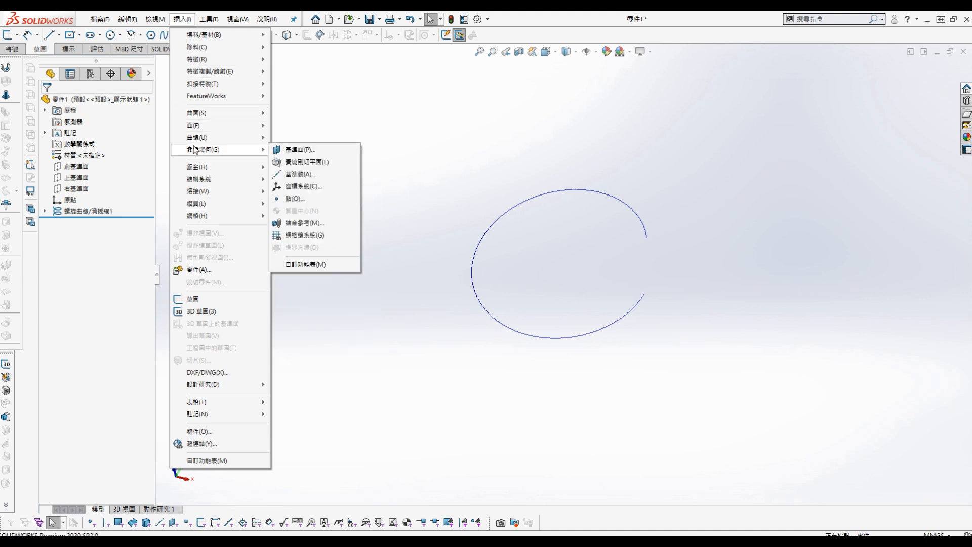
left_click(201, 312)
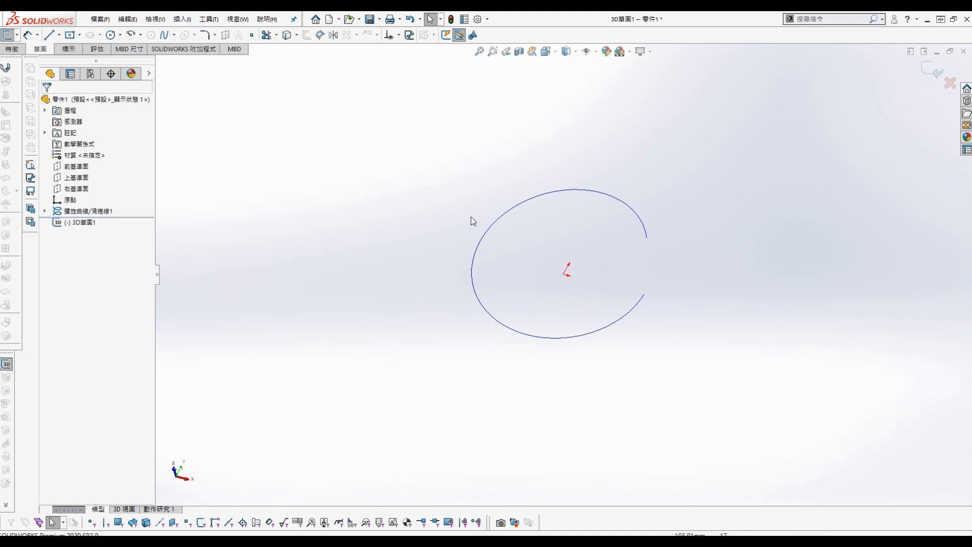
key("s")
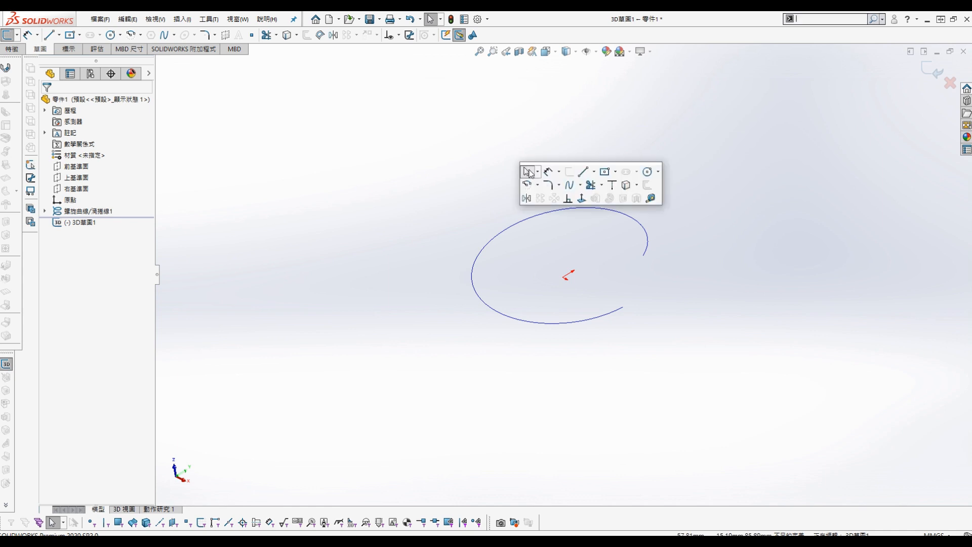
left_click(626, 188)
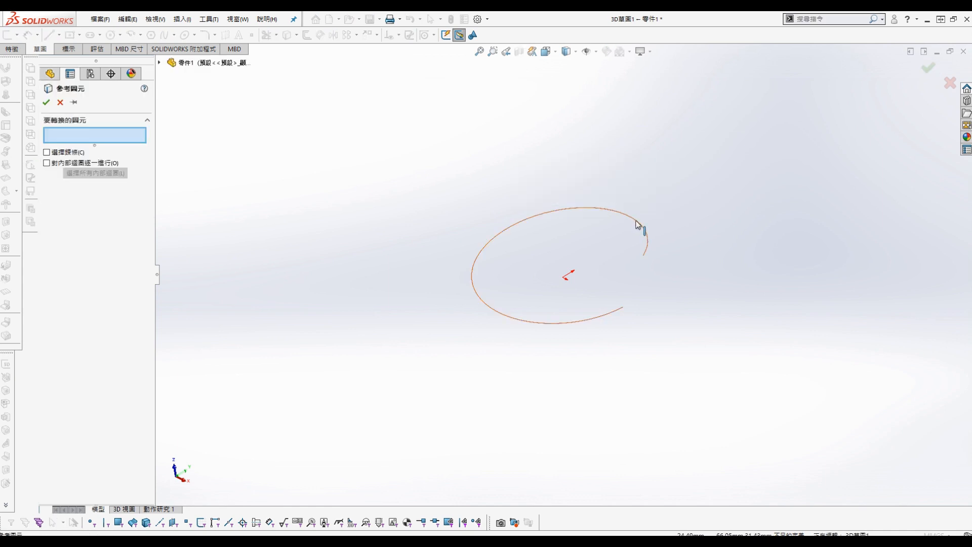
left_click(638, 223)
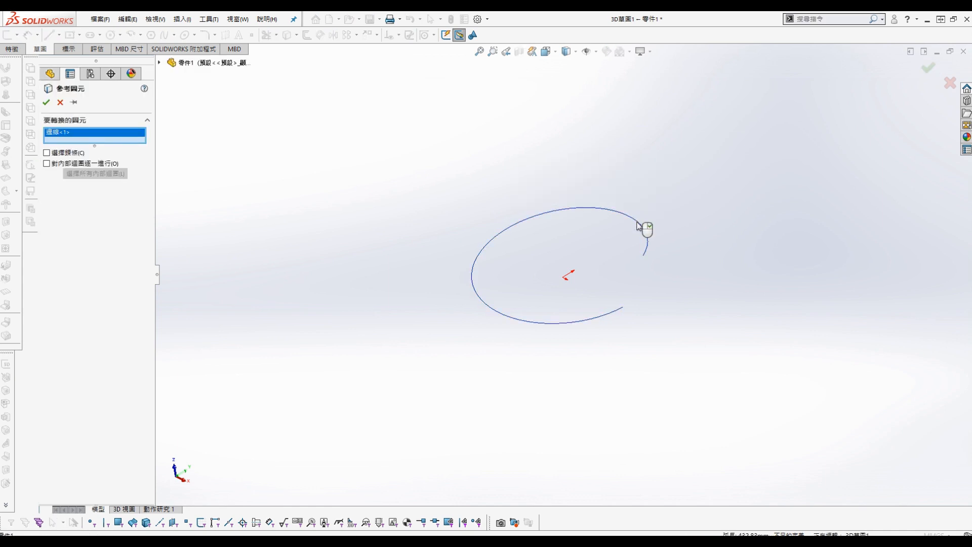
left_click(46, 103)
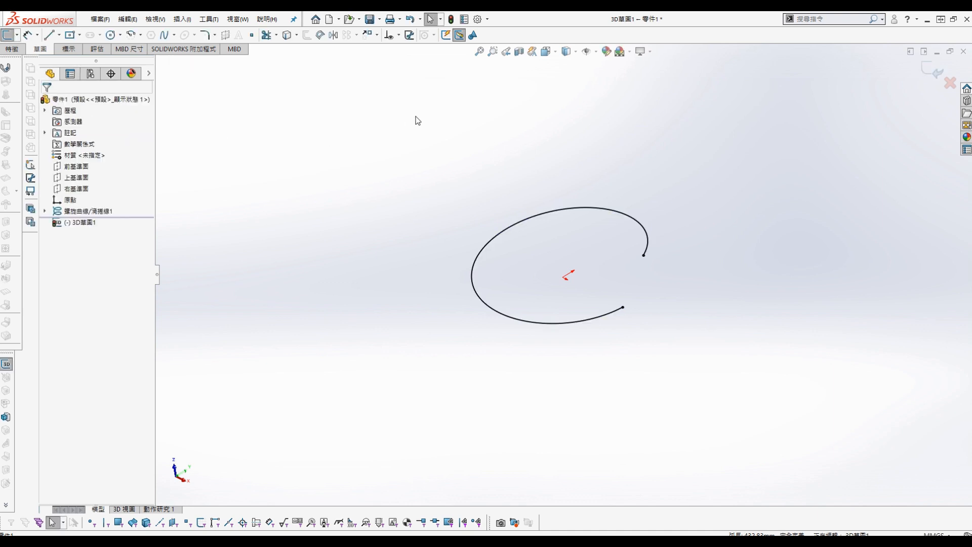
Draw a line joining the two open ends of the converted helix, then exit the 3D sketch
key("s")
left_click(509, 150)
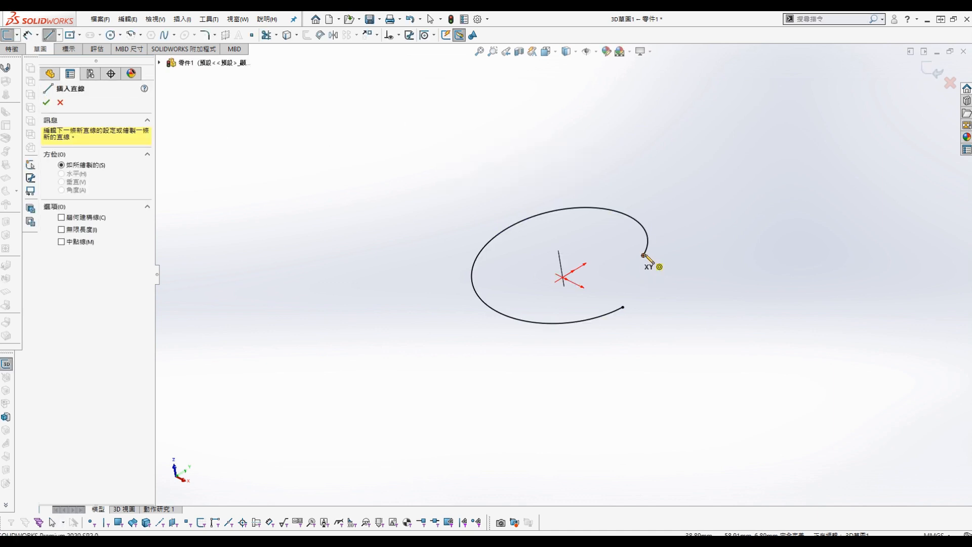
left_click(644, 255)
left_click(626, 307)
key("Escape")
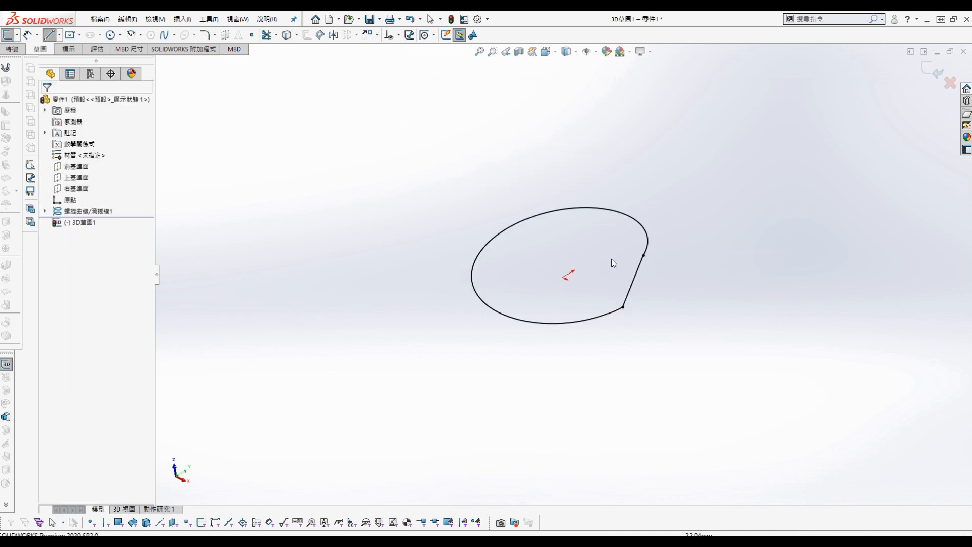
scroll(643, 271, "up", 2)
scroll(554, 223, "down", 1)
mouse_move(554, 225)
middle_mouse_down()
mouse_move(575, 256)
mouse_move(546, 206)
mouse_move(582, 200)
middle_mouse_up()
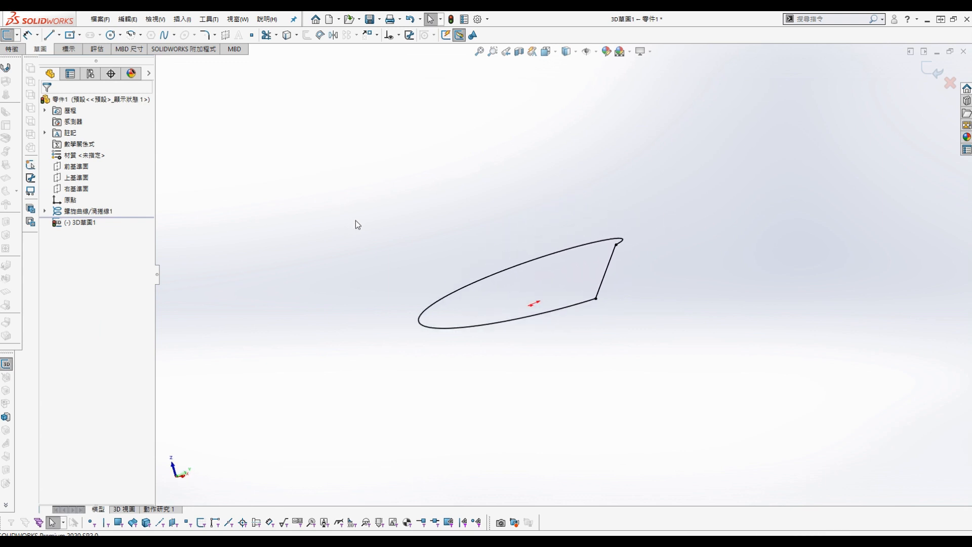
scroll(647, 232, "down", 3)
scroll(612, 248, "down", 4)
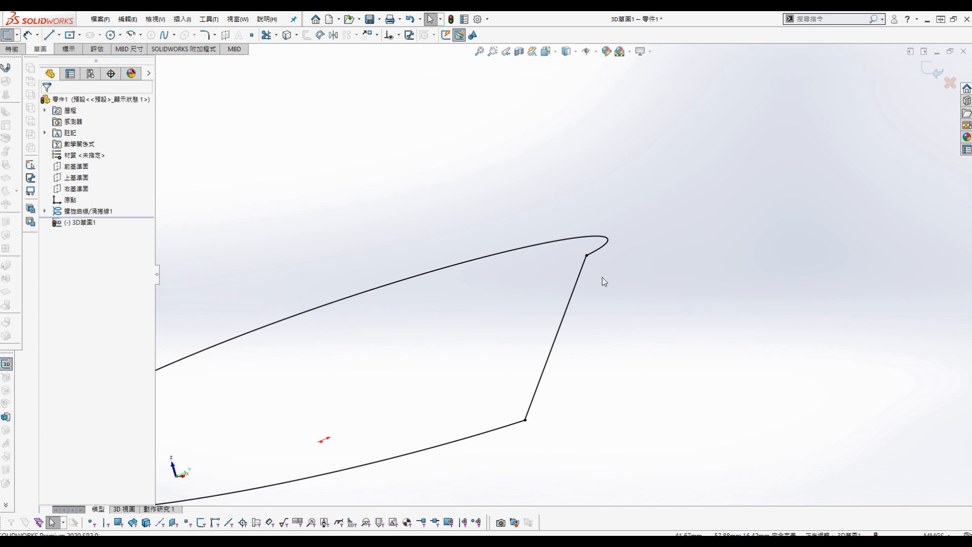
scroll(562, 278, "up", 5)
middle_click_drag(538, 283, 547, 304)
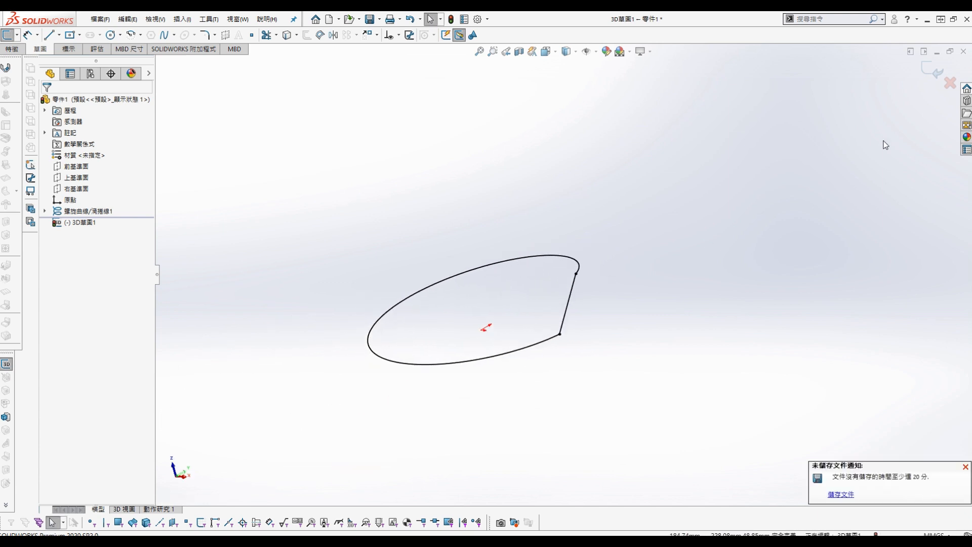
left_click(931, 69)
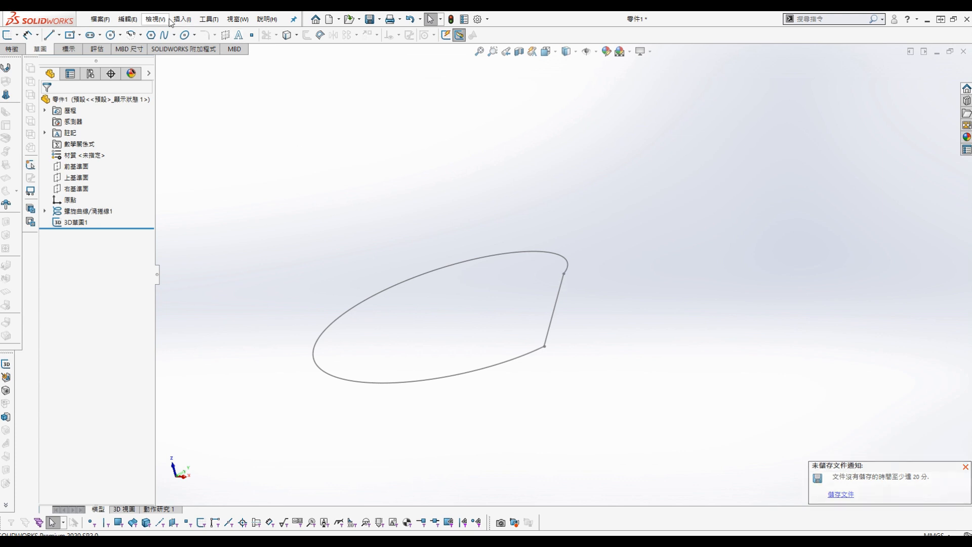
left_click(208, 19)
mouse_move(182, 20)
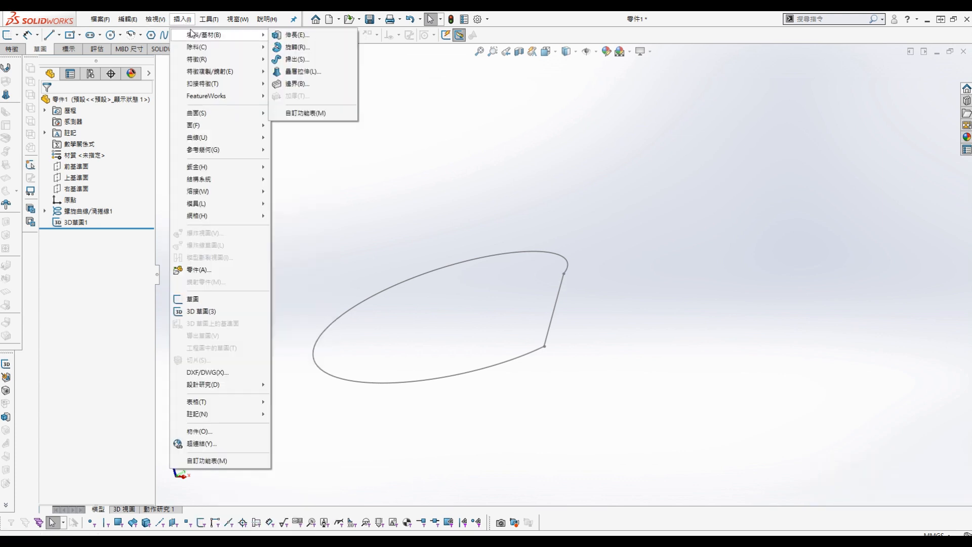
left_click(354, 189)
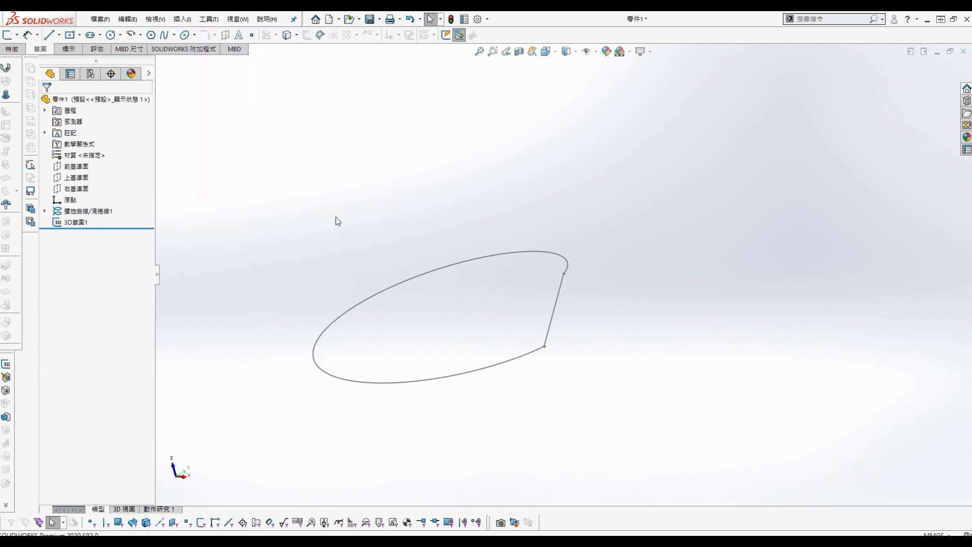
Sketch a horizontal line about 22 mm long on the Top plane, running outward from the helix end nearest the origin's level
left_click(73, 177)
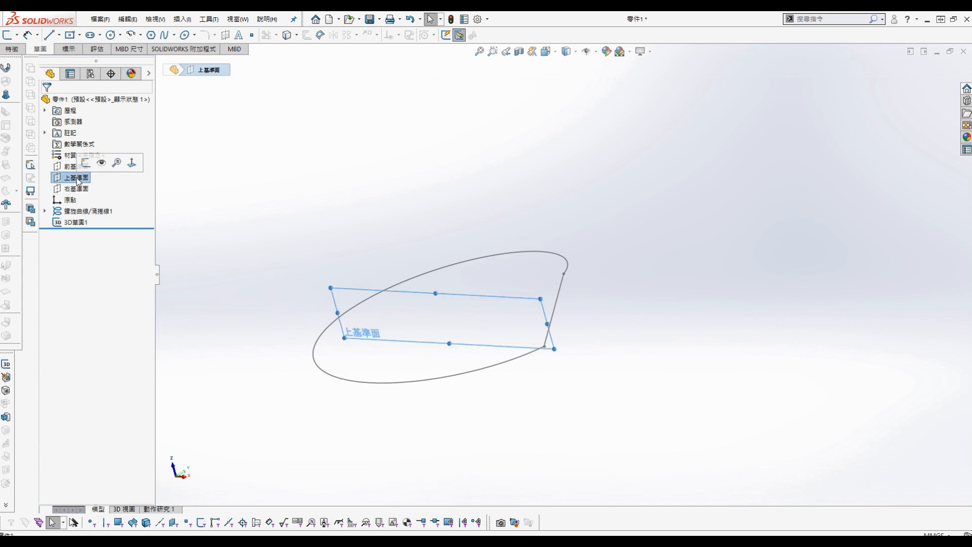
left_click(86, 162)
key("s")
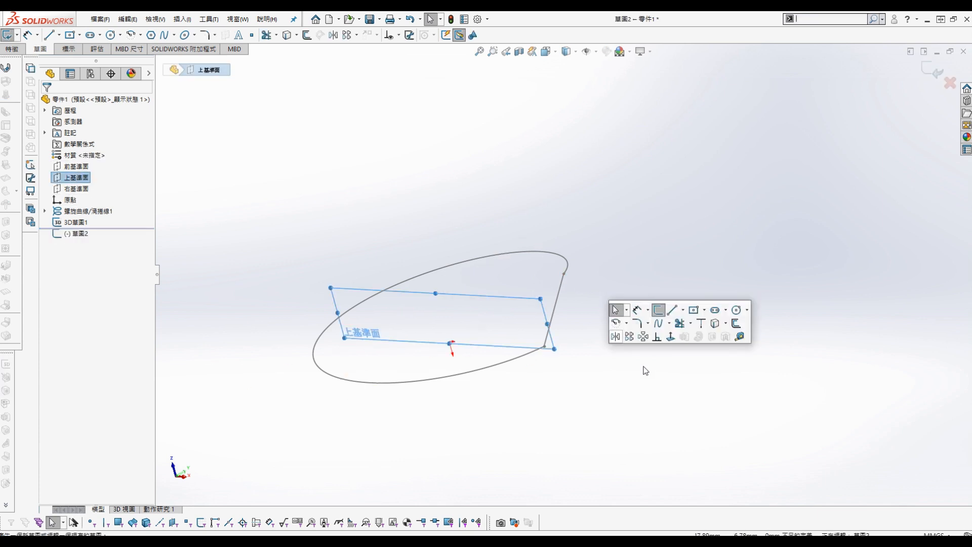
left_click(670, 337)
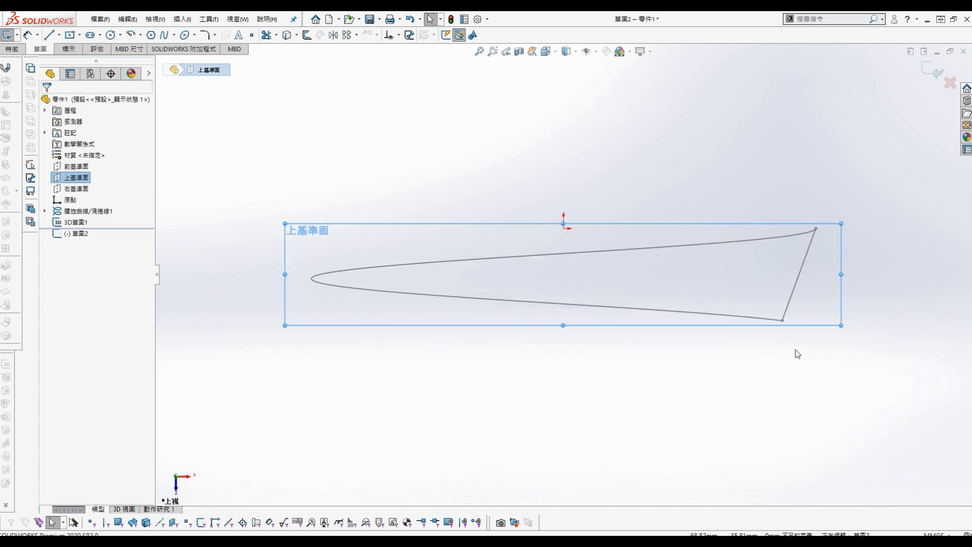
scroll(807, 266, "down", 3)
key("s")
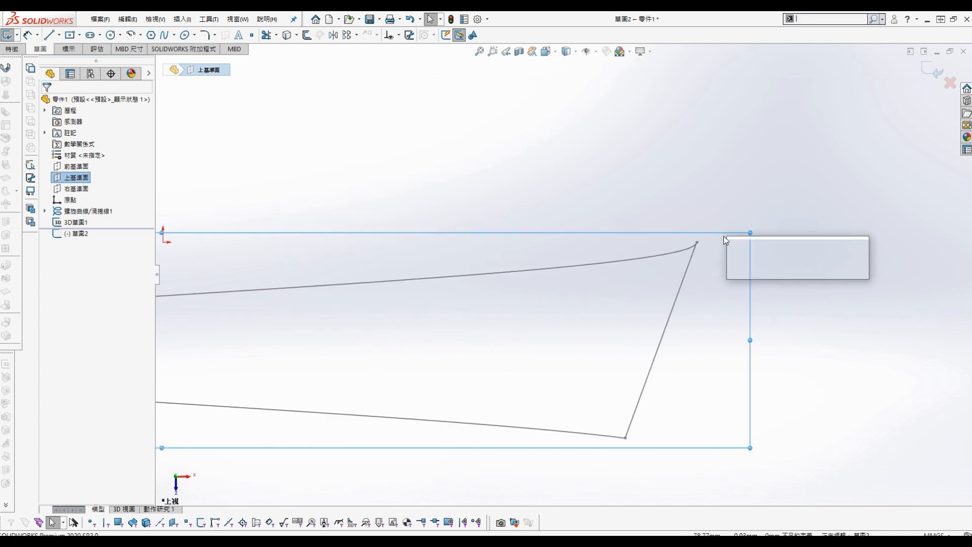
left_click(790, 246)
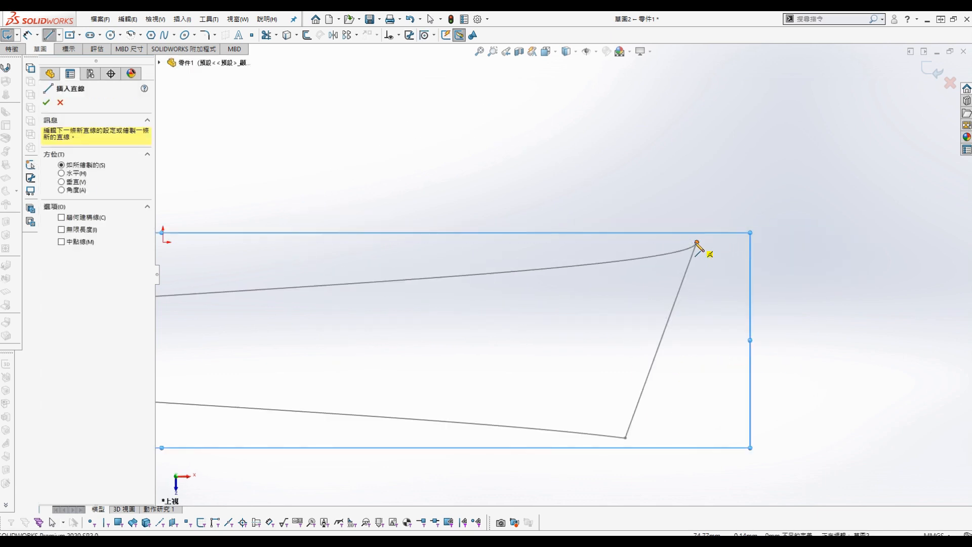
left_click(697, 243)
left_click(856, 242)
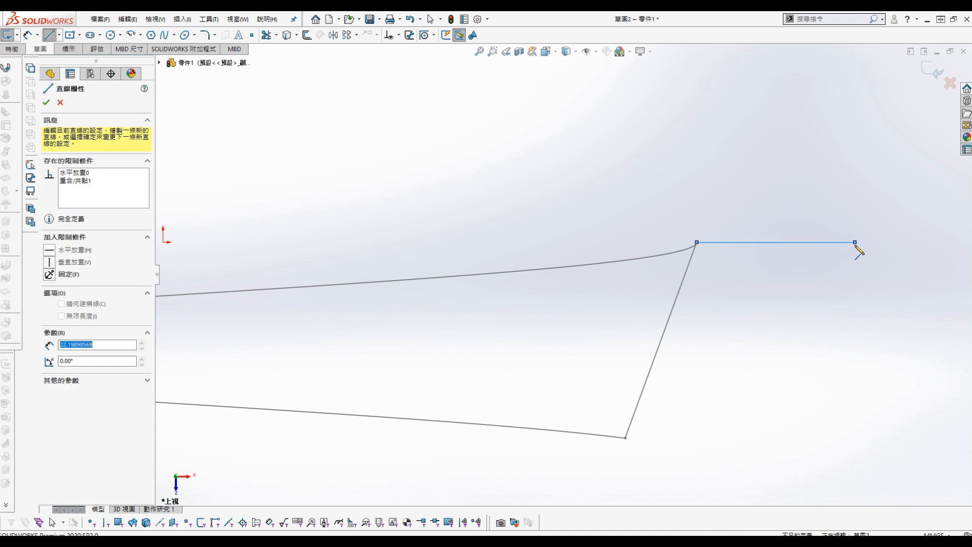
key("Escape")
Dimension the distance from the origin to the line's outer endpoint as 250 mm
scroll(616, 208, "up", 3)
key("s")
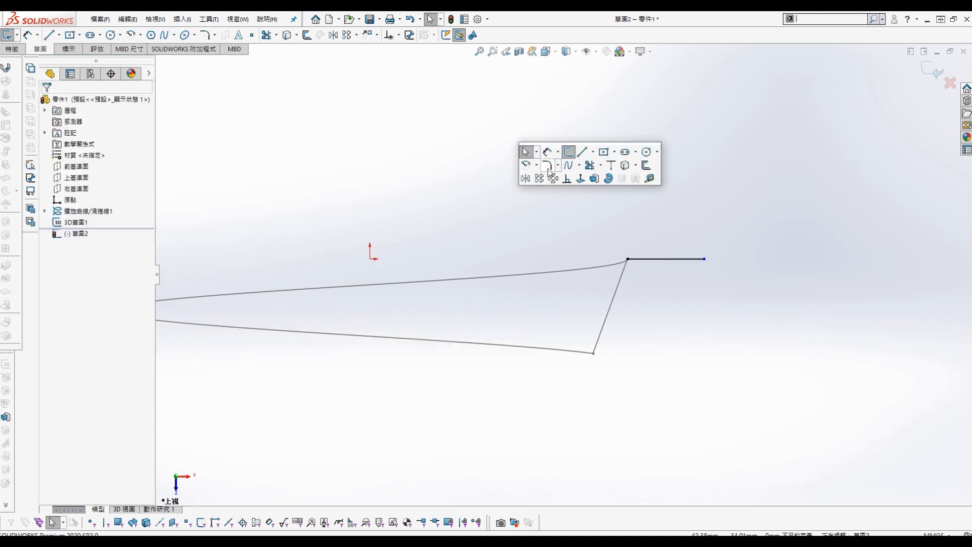
left_click(547, 152)
left_click(371, 258)
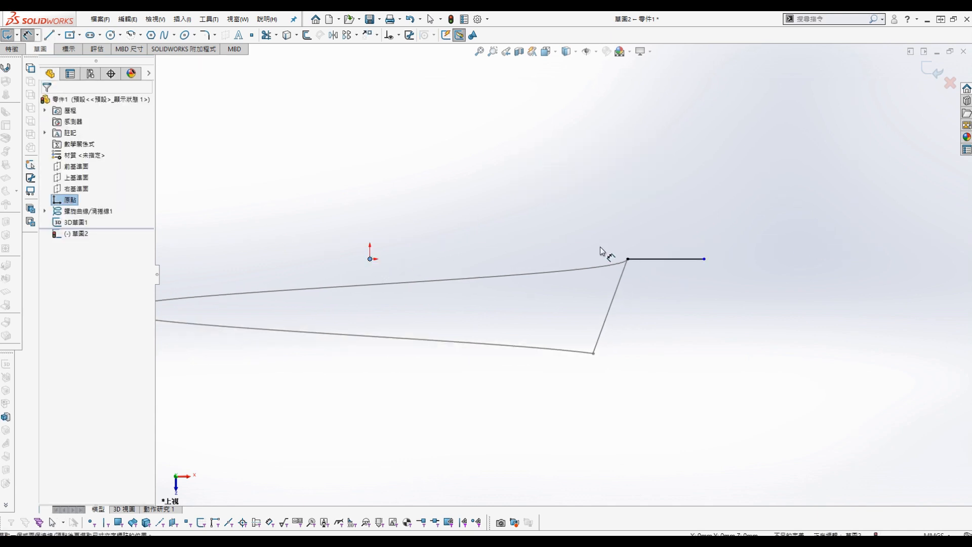
left_click(704, 260)
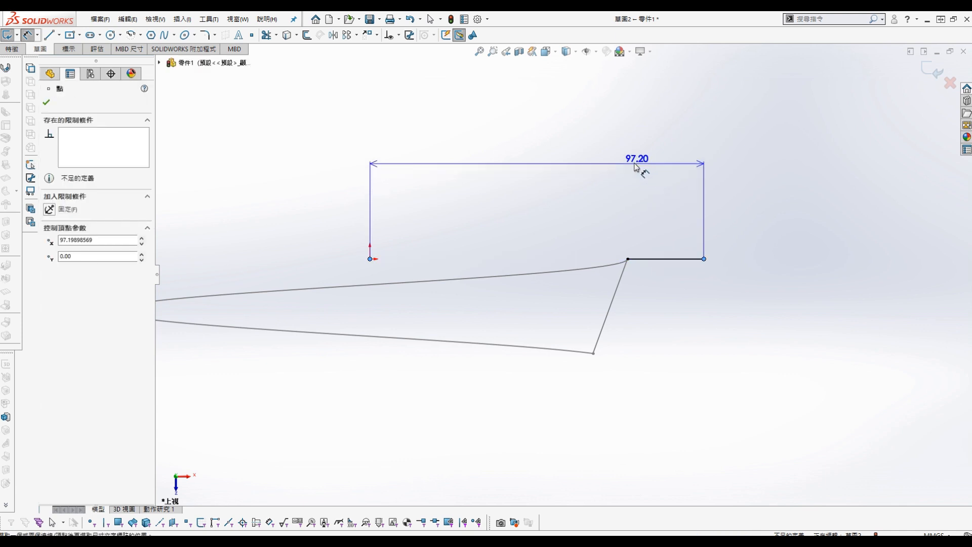
left_click(686, 161)
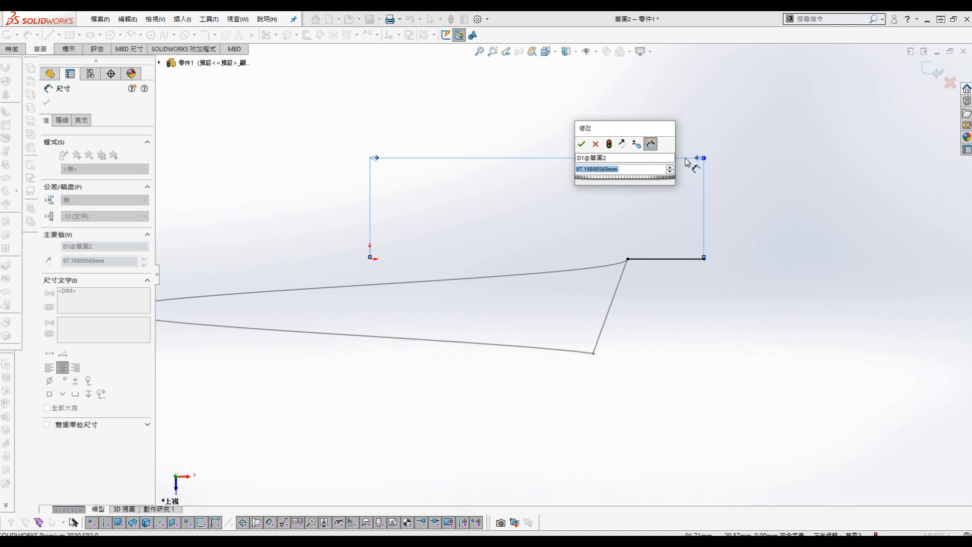
type("250")
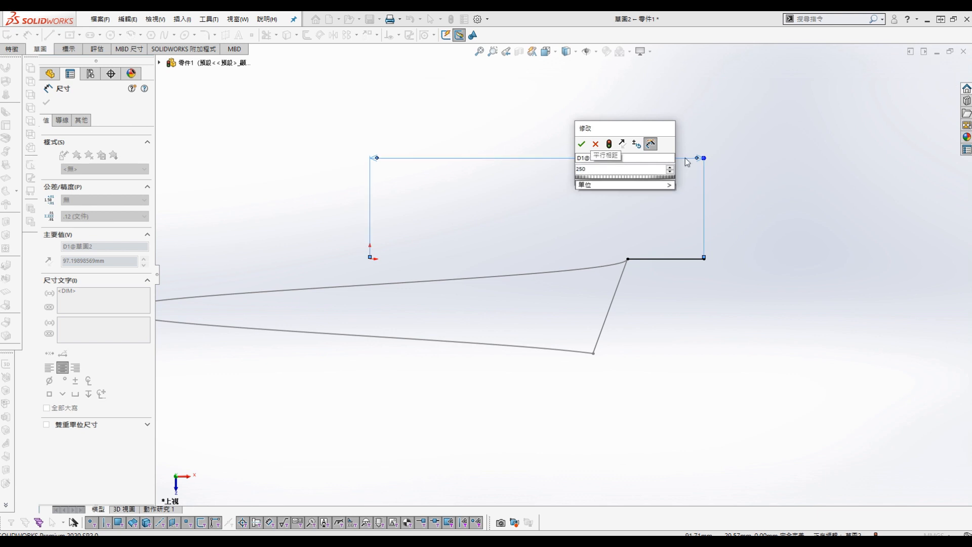
key("Return")
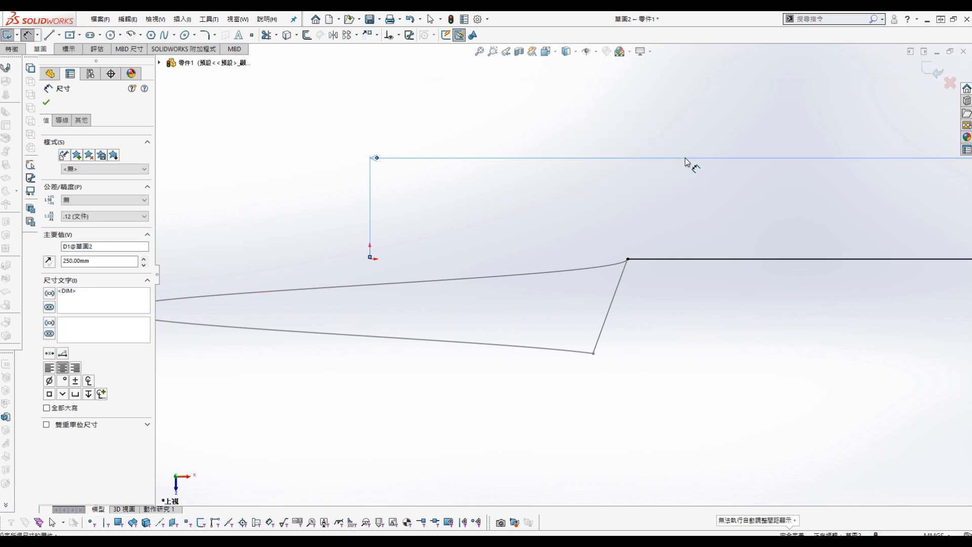
Set the distance from the origin to the line's outer endpoint to 150 mm and exit the sketch
key("f")
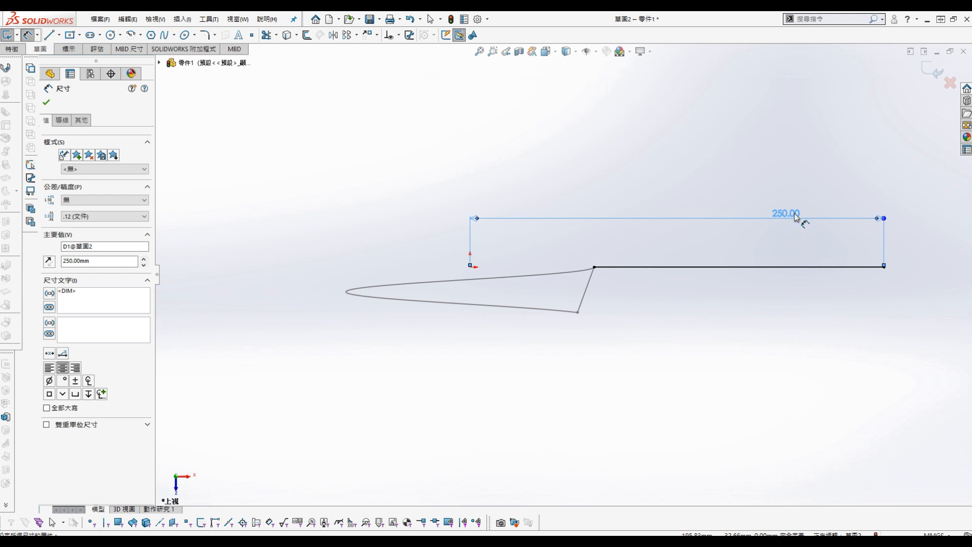
double_click(795, 217)
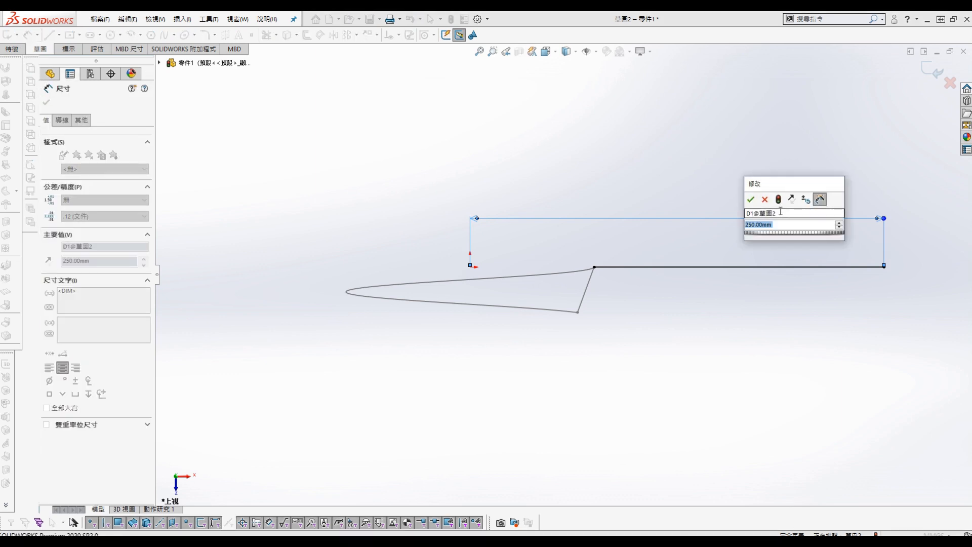
type("150")
key("Return")
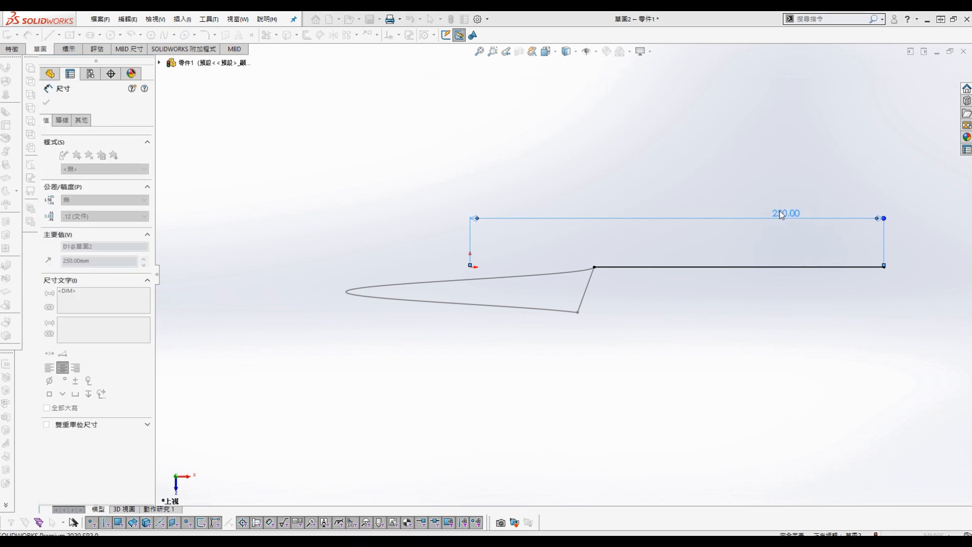
left_click(843, 207)
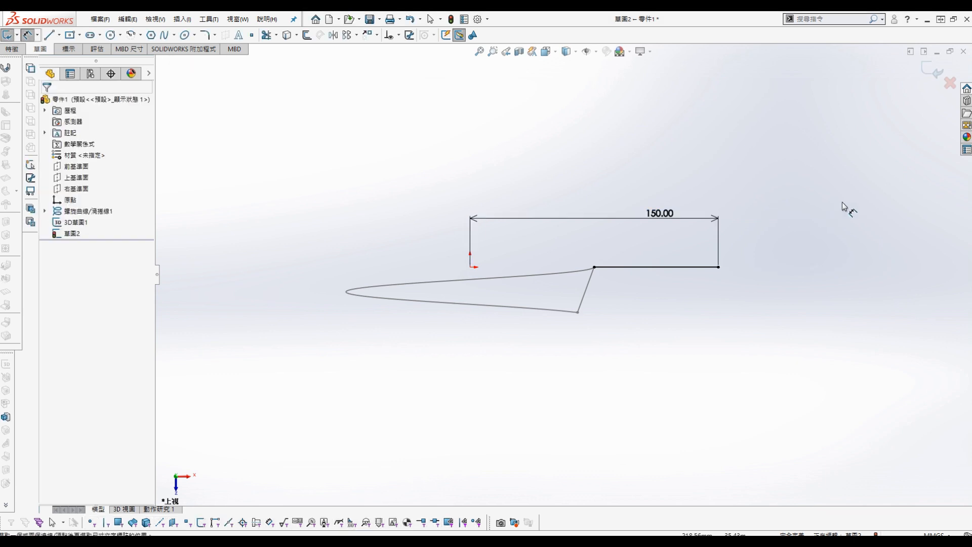
left_click(935, 76)
Try a swept surface with the line sketch as profile and the closed 3D sketch as path
mouse_move(701, 290)
middle_mouse_down()
mouse_move(588, 269)
mouse_move(628, 296)
middle_mouse_up()
left_click(183, 20)
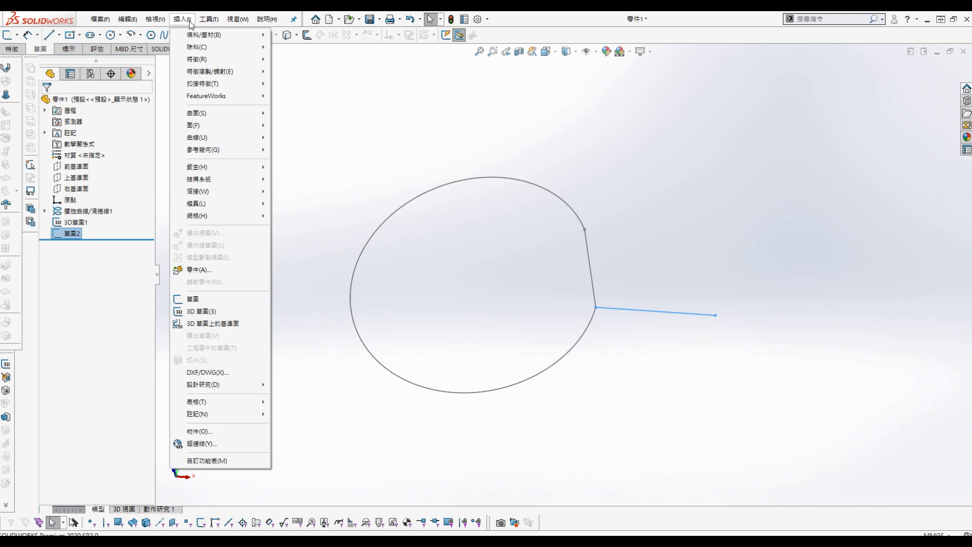
mouse_move(203, 137)
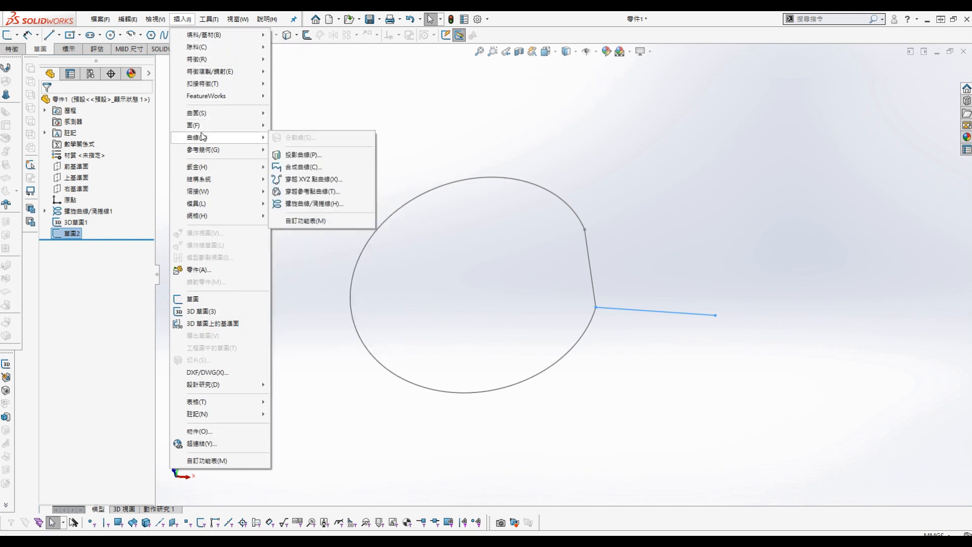
mouse_move(214, 115)
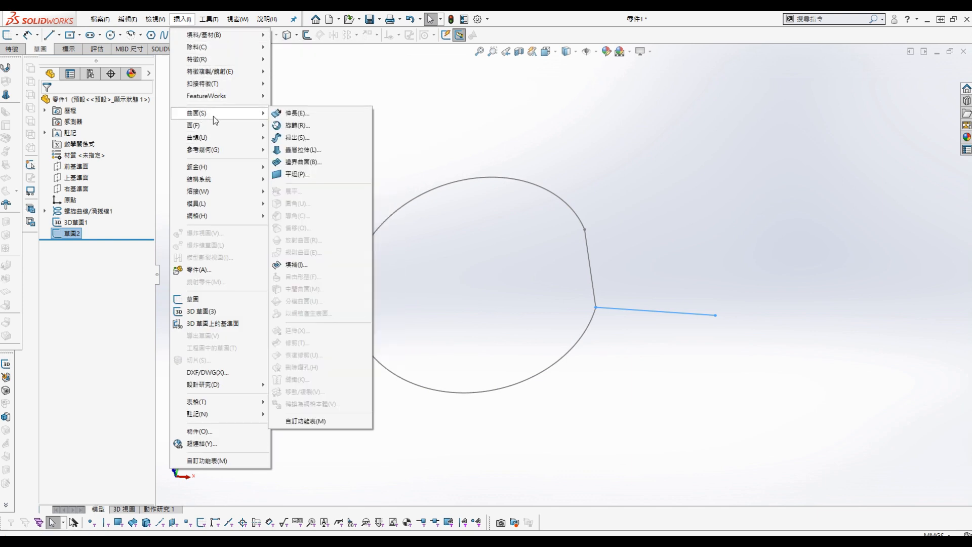
left_click(297, 137)
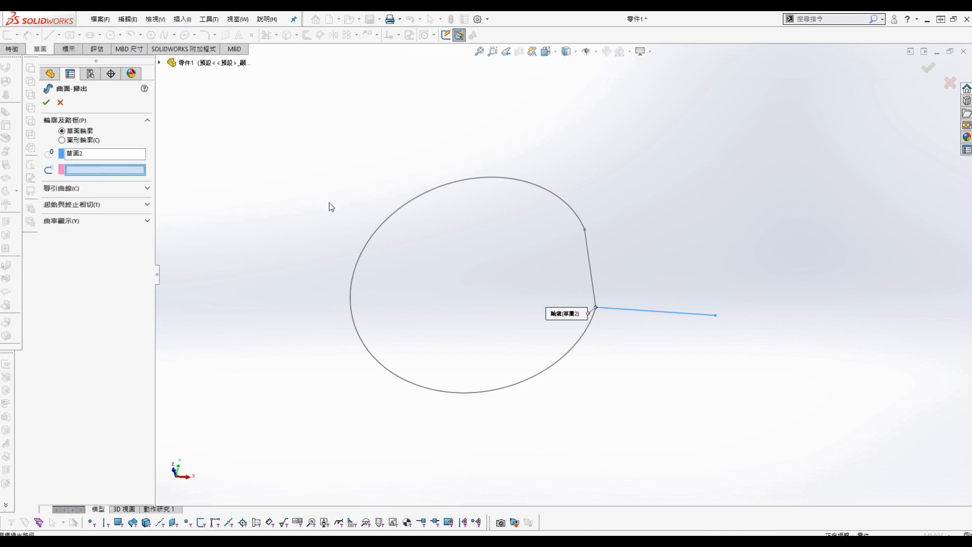
left_click(590, 256)
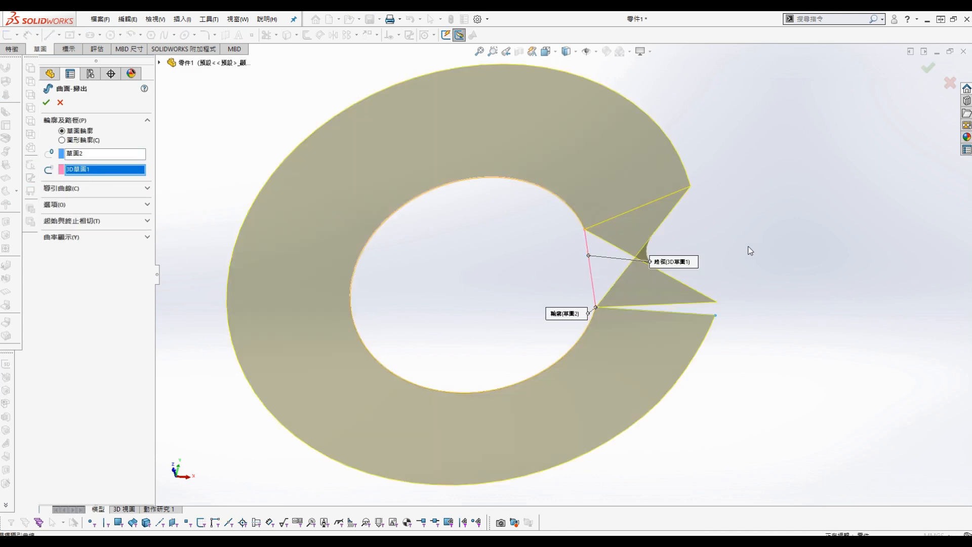
scroll(659, 261, "down", 2)
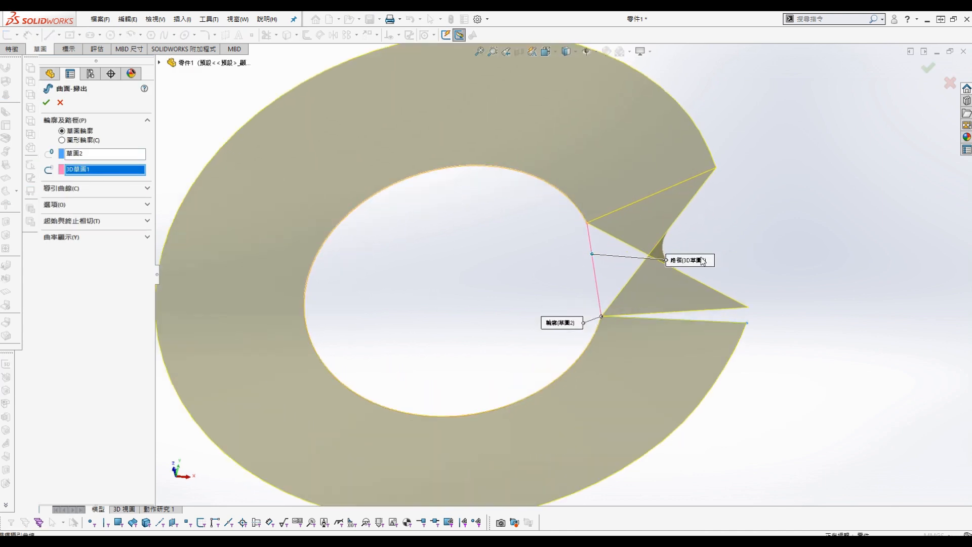
left_click(748, 326)
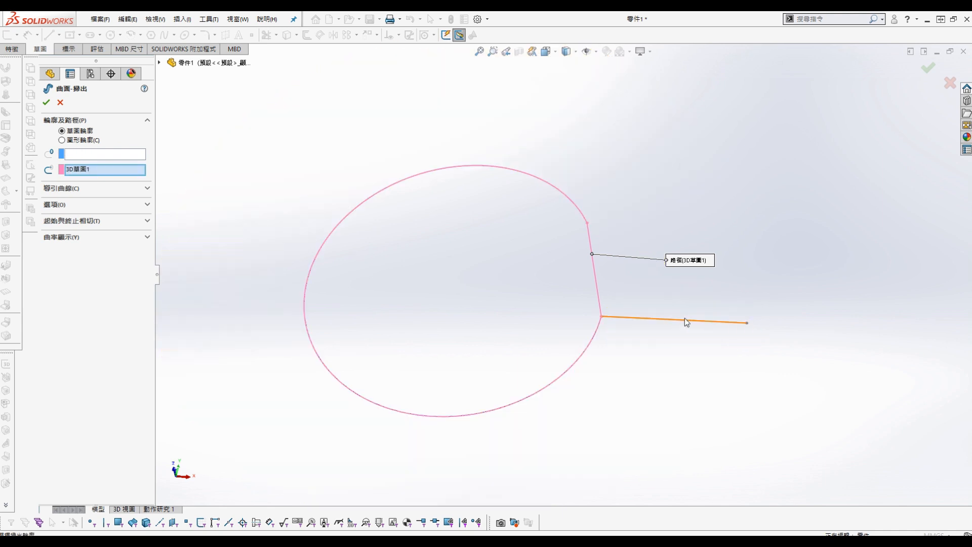
key("Escape")
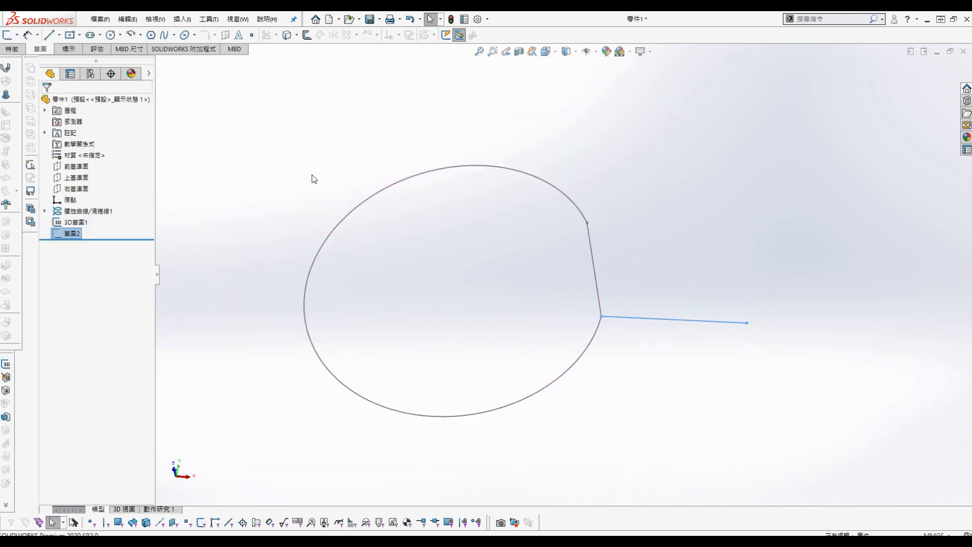
Delete the sketch containing the 150 mm profile line
left_click(673, 321)
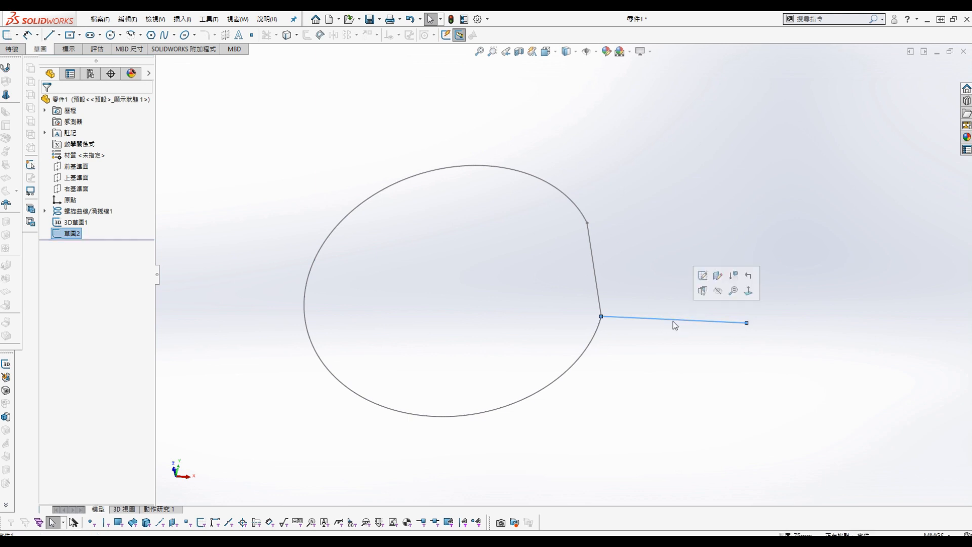
key("Delete")
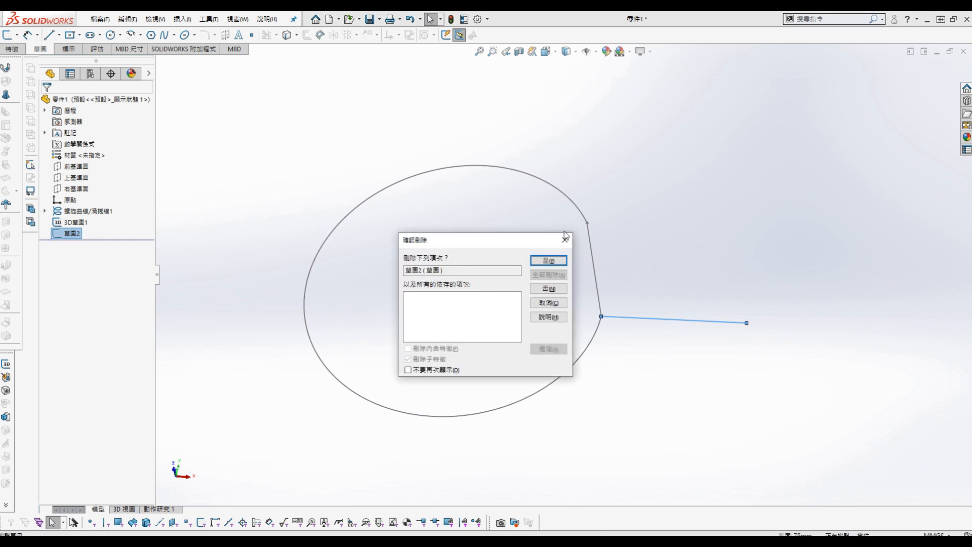
left_click(548, 261)
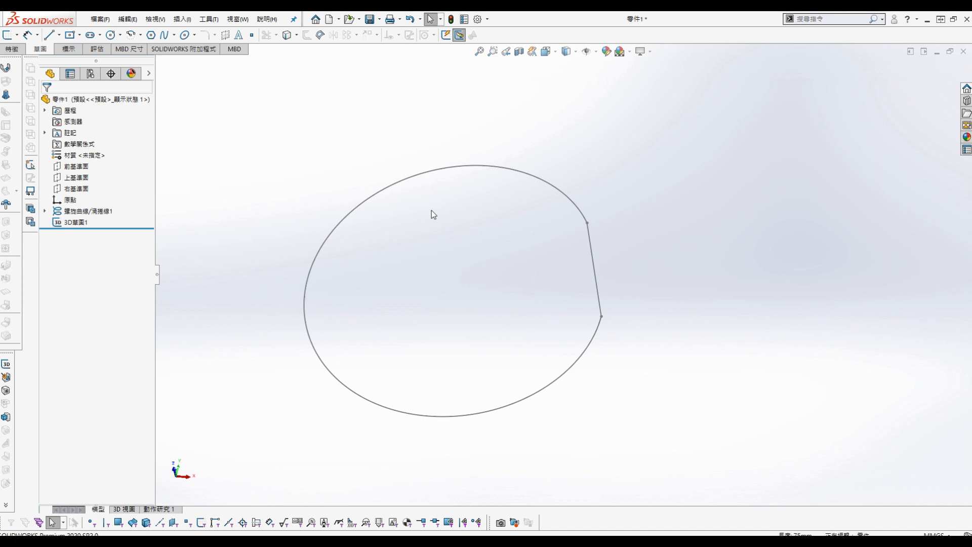
Sketch a horizontal line about 49 mm long on the Top plane, outside the helix on the side opposite the closing line
left_click(76, 181)
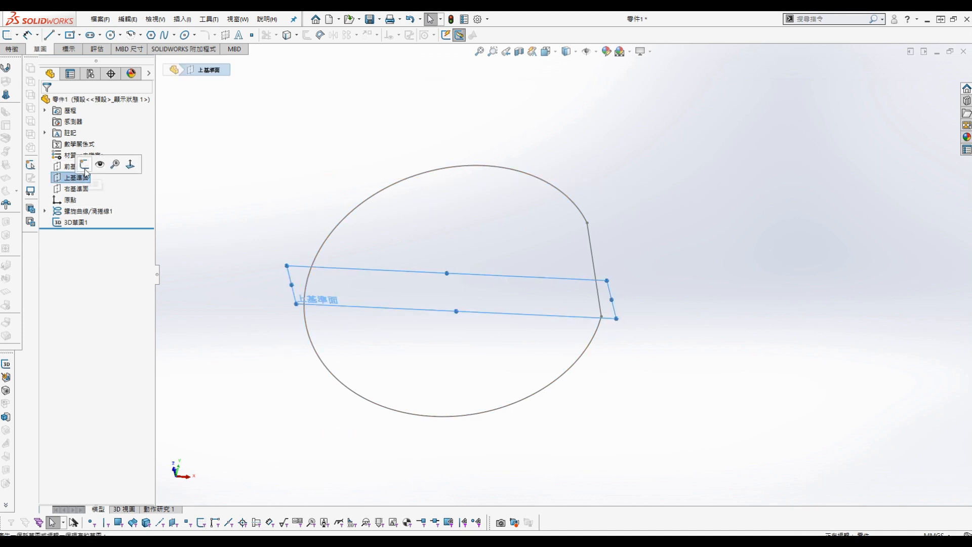
left_click(87, 164)
key("s")
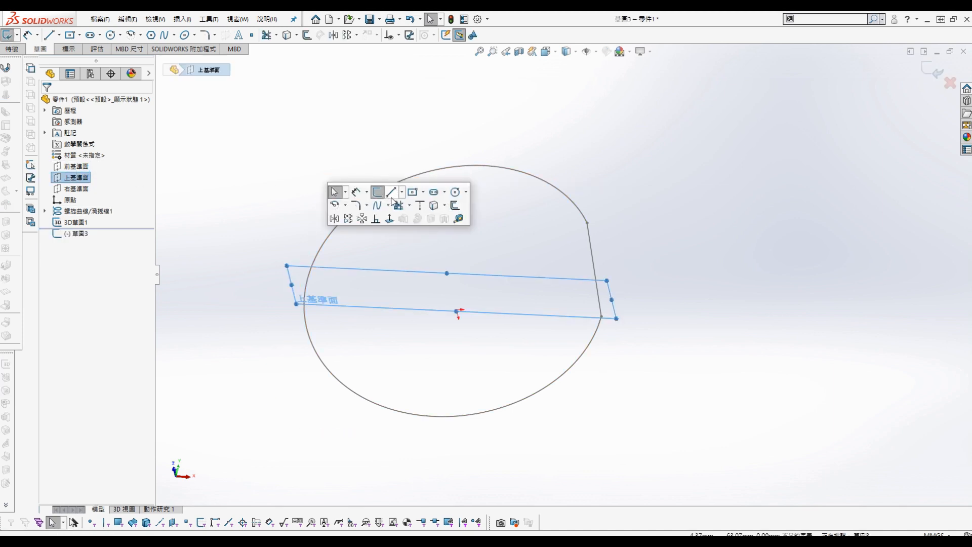
left_click(392, 192)
left_click(285, 308)
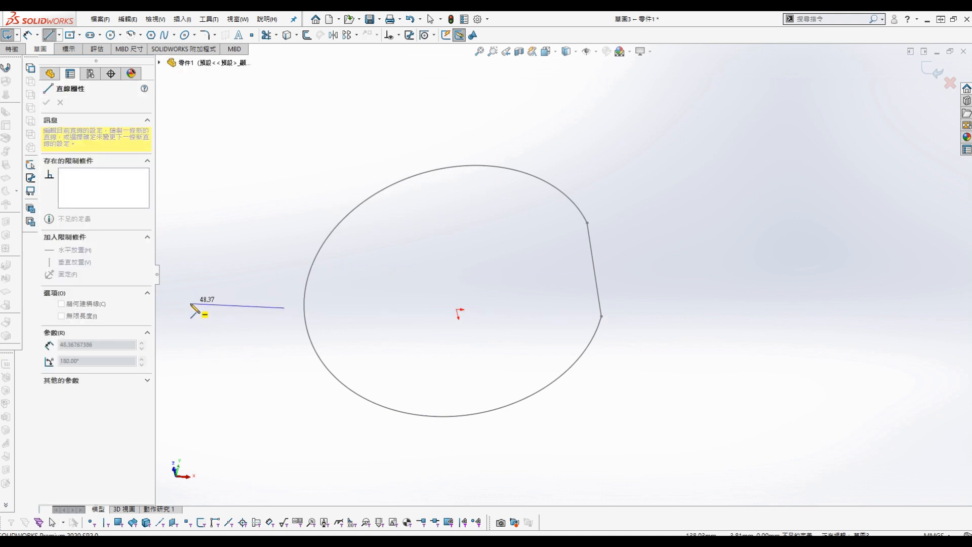
left_click(190, 304)
key("Escape")
Add a Pierce relation between the line's inner endpoint and the helix curve of the 3D sketch
key("s")
left_click(310, 274)
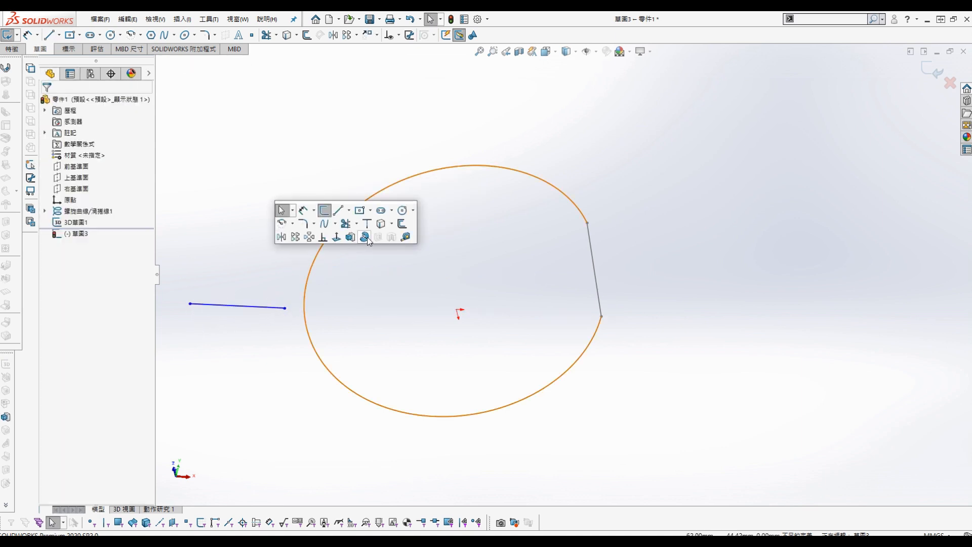
left_click(337, 236)
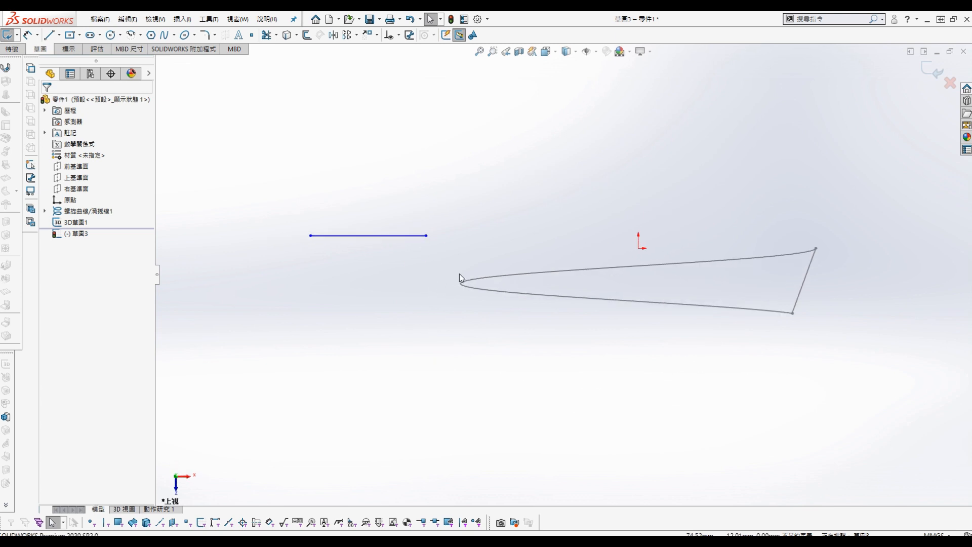
left_click(408, 236)
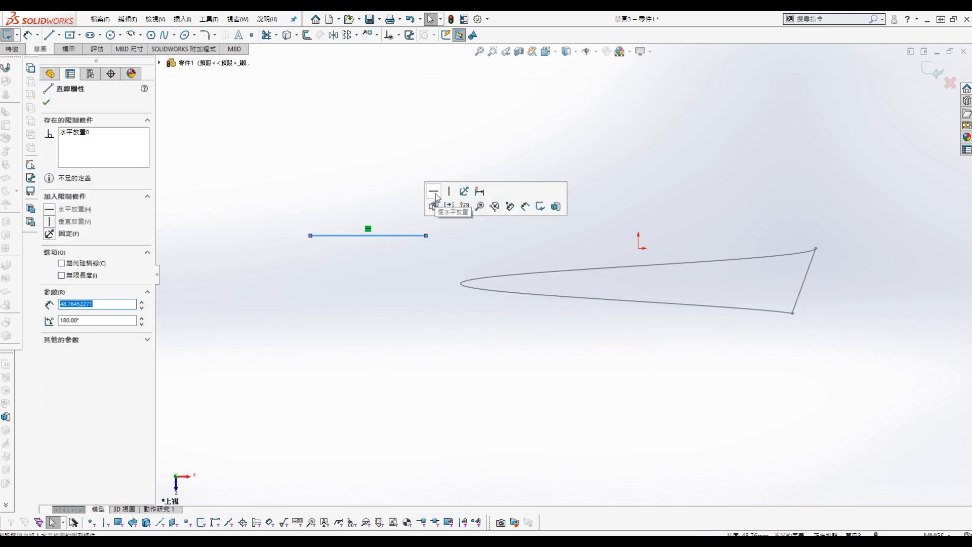
left_click(313, 178)
left_click(427, 236)
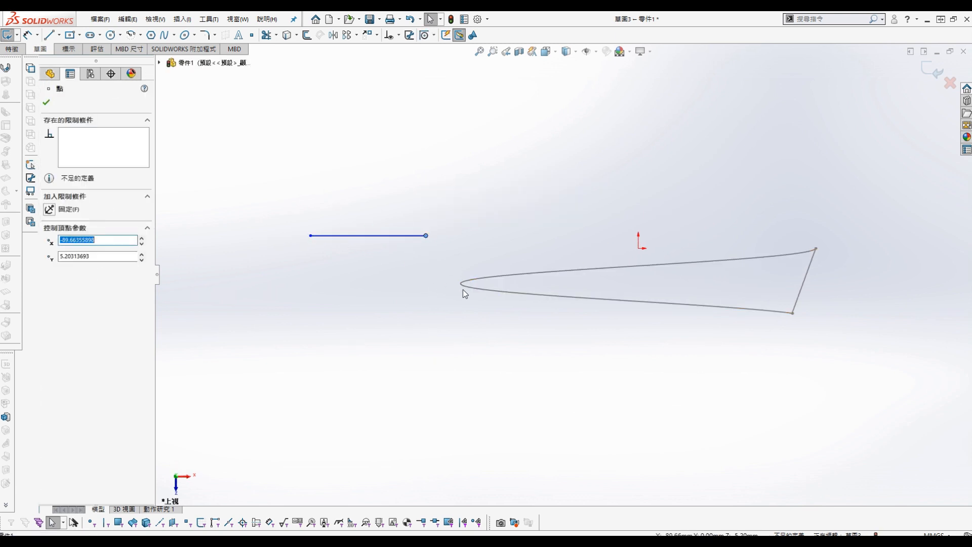
left_click(463, 286, "ctrl")
left_click(49, 277)
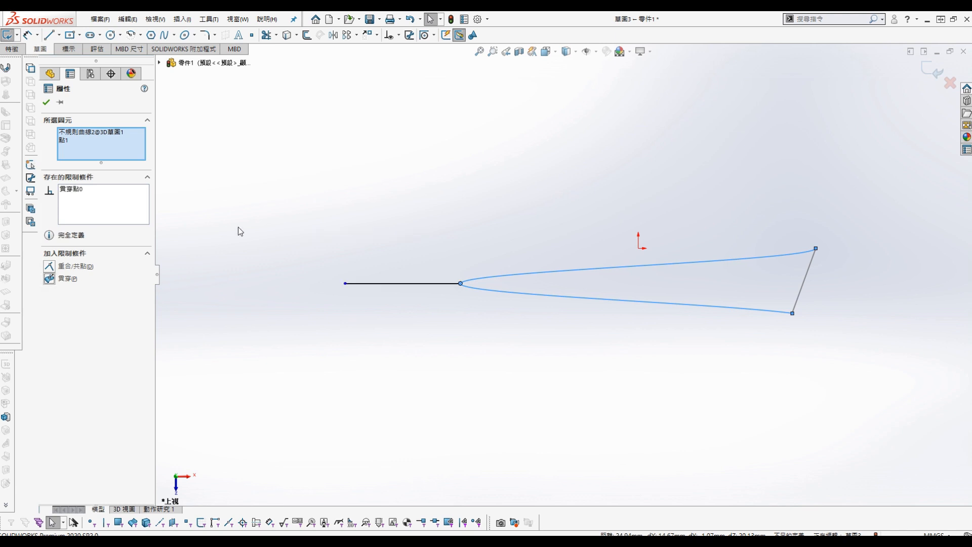
Set the horizontal profile line's length to 50 mm and finish the sketch
left_click(375, 186)
key("d")
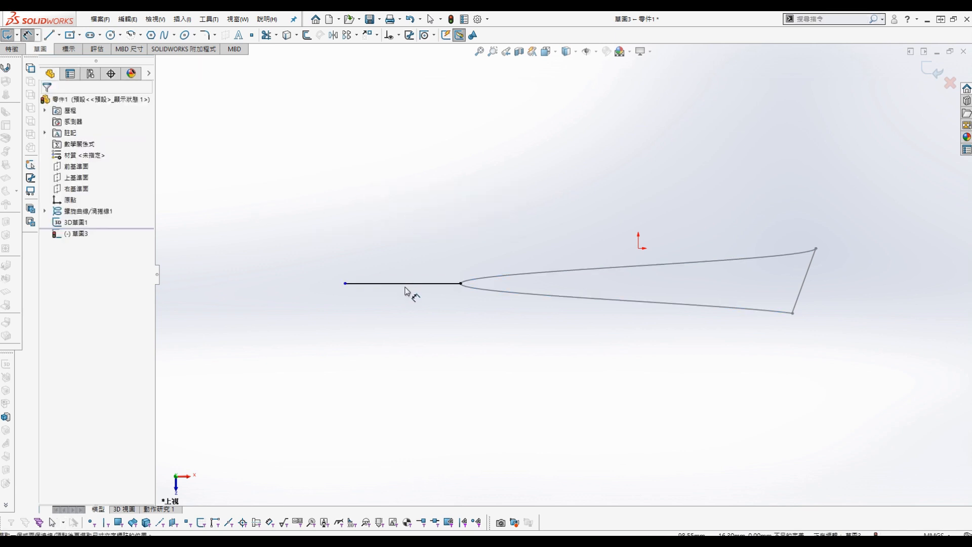
left_click(407, 284)
left_click(411, 238)
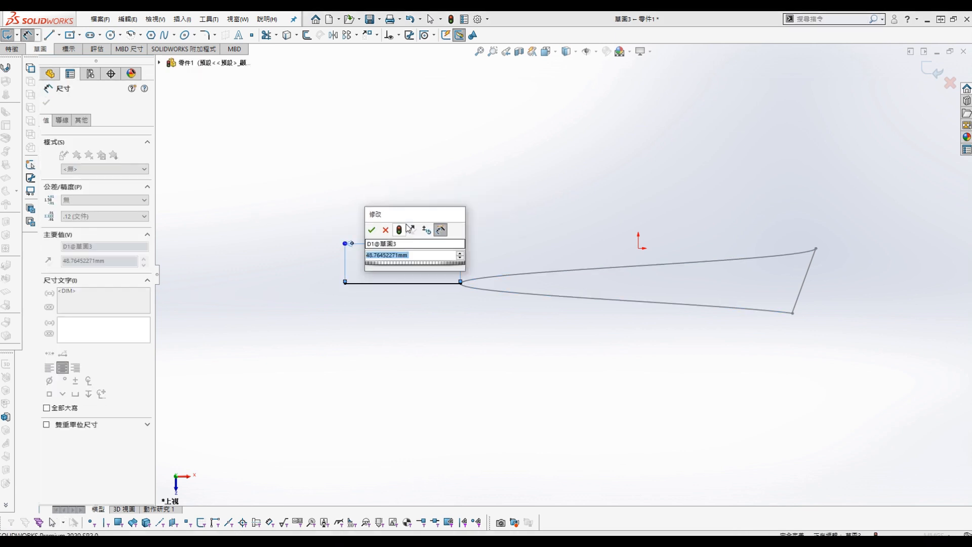
type("50")
key("Return")
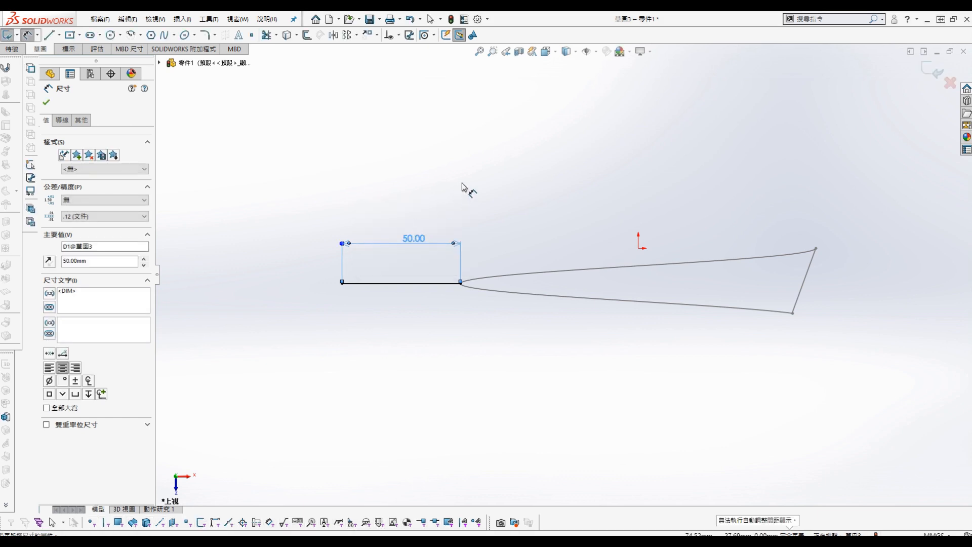
key("Escape")
left_click(936, 74)
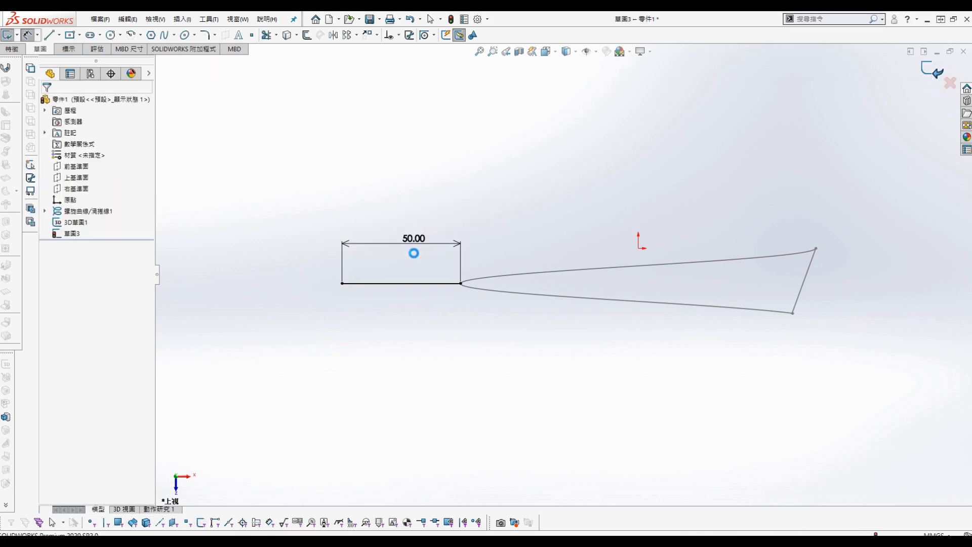
Create a swept surface with the 50 mm line sketch as profile and the closed 3D sketch as path
mouse_move(413, 251)
middle_mouse_down()
mouse_move(553, 344)
mouse_move(597, 269)
mouse_move(582, 179)
mouse_move(538, 198)
middle_mouse_up()
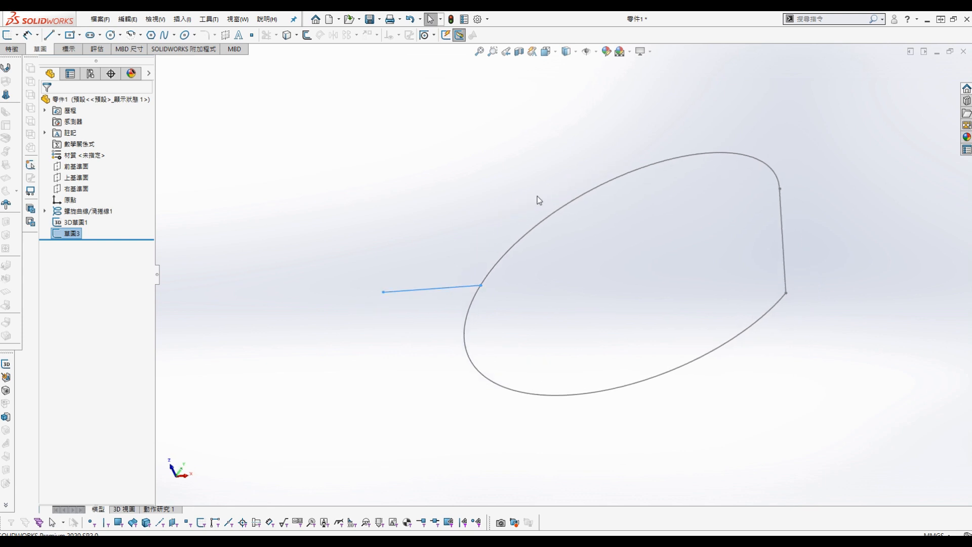
left_click(182, 18)
mouse_move(202, 114)
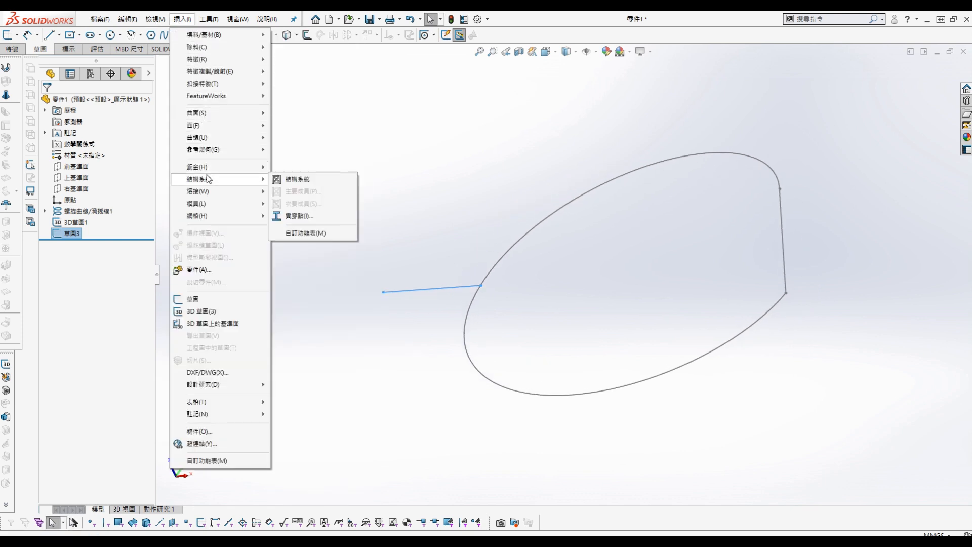
mouse_move(209, 136)
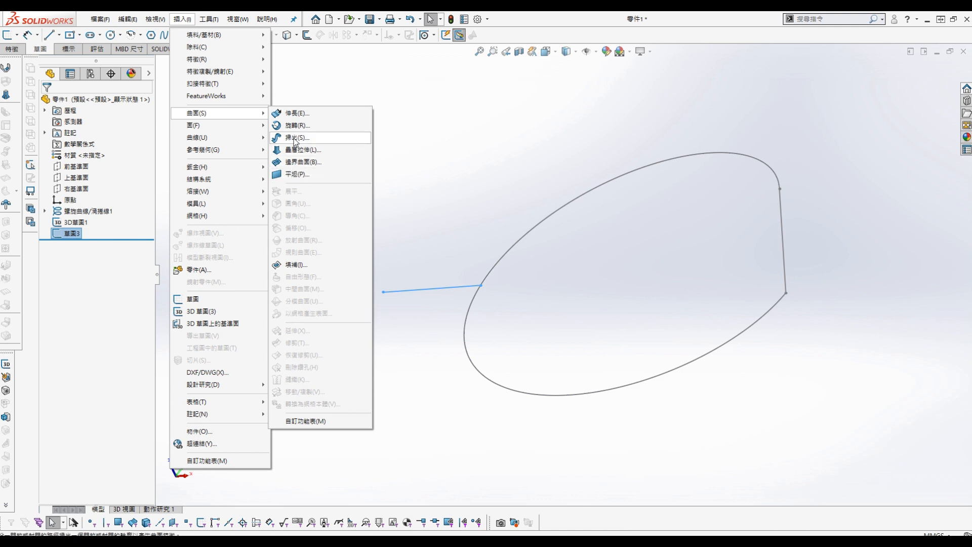
left_click(296, 138)
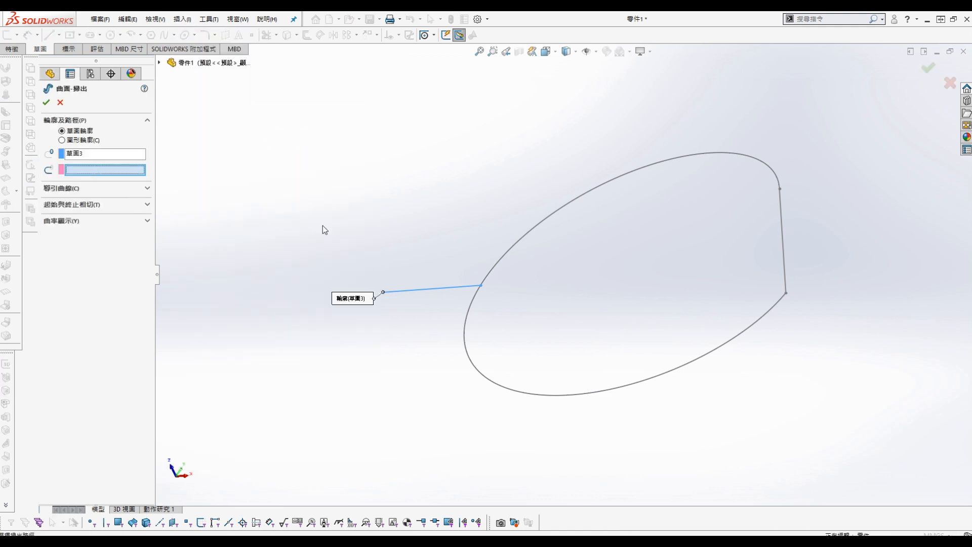
left_click(504, 260)
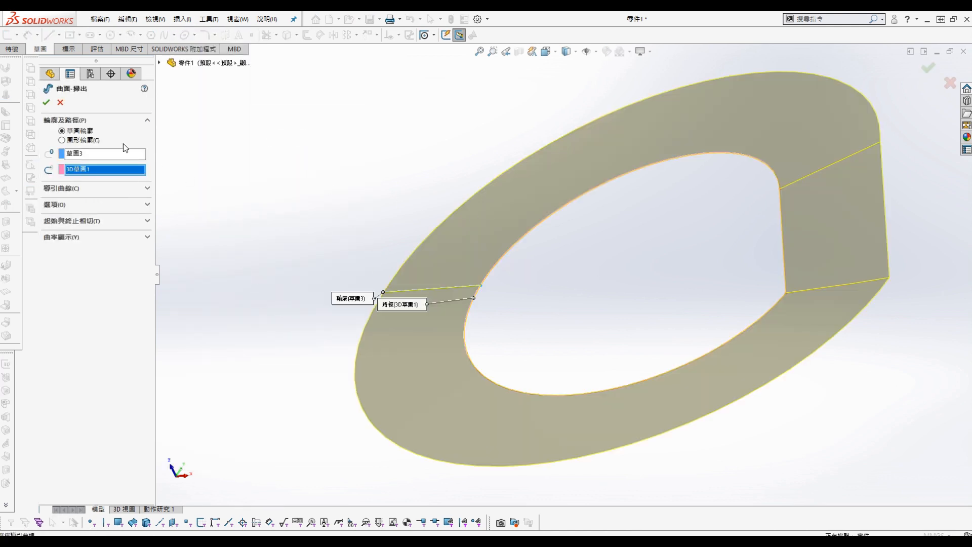
left_click(47, 104)
Fillet the two edges joining the sloped flat face to the helical surface with a 30 mm radius
middle_click_drag(382, 207, 640, 289)
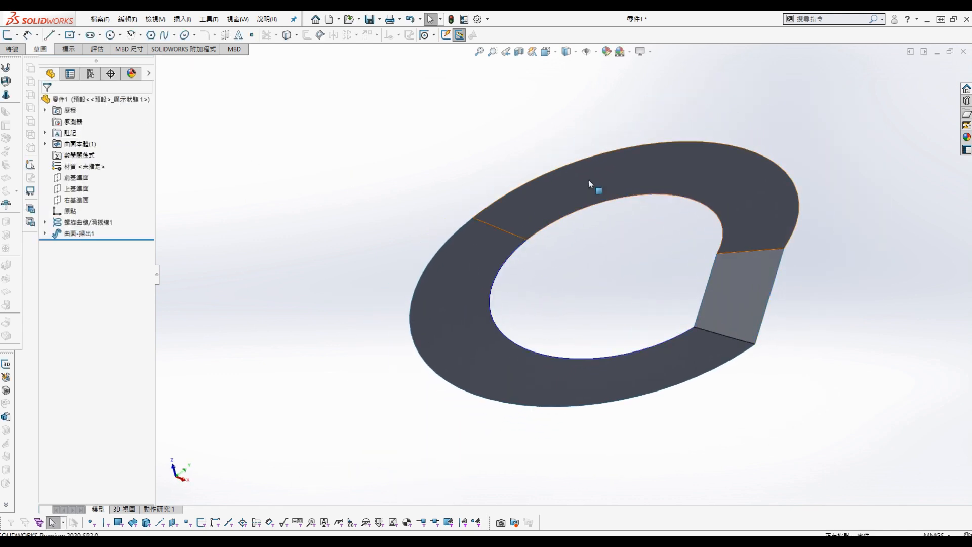
left_click(178, 19)
left_click(360, 126)
key("s")
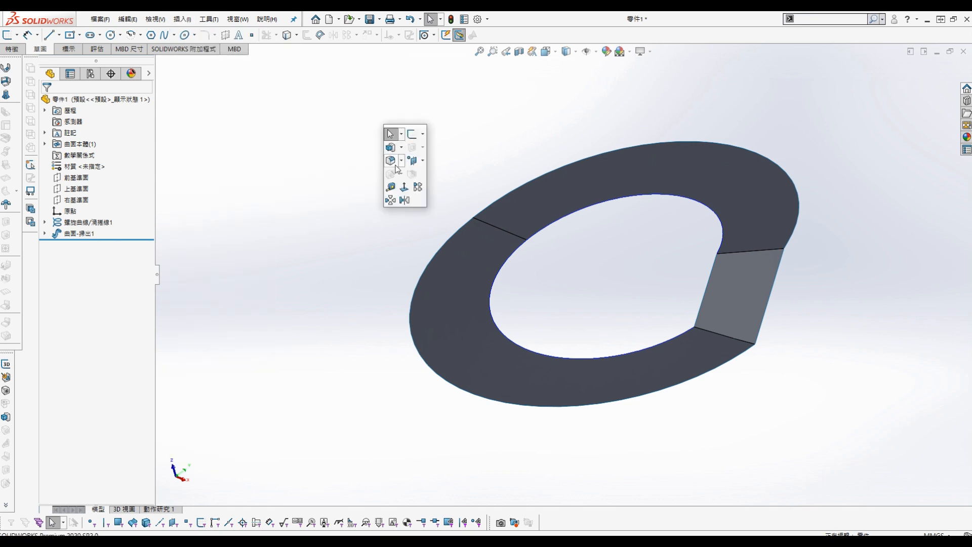
left_click(394, 162)
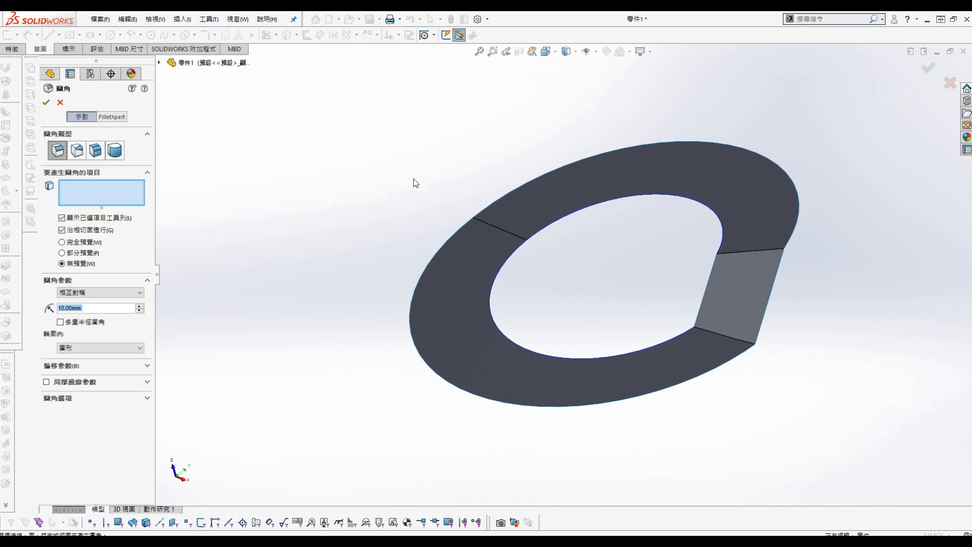
type("30")
key("Return")
left_click(766, 250)
left_click(735, 339)
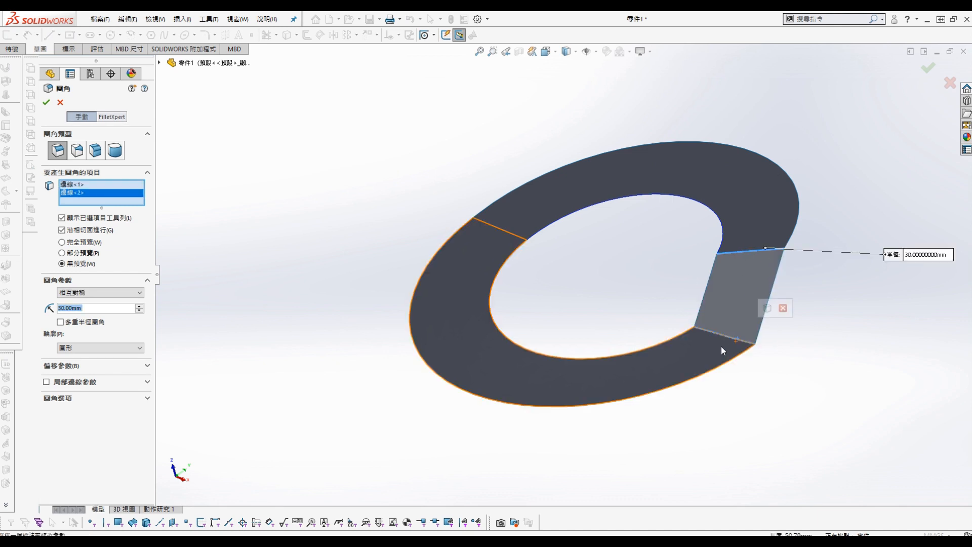
left_click(46, 103)
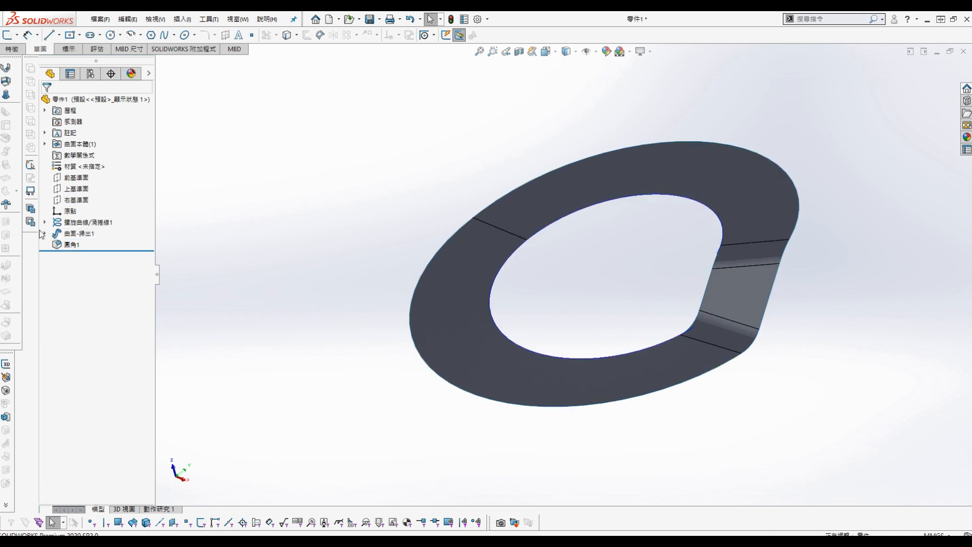
Set the sweep profile line's length to 80 mm and rebuild the model
left_click(45, 221)
left_click(44, 244)
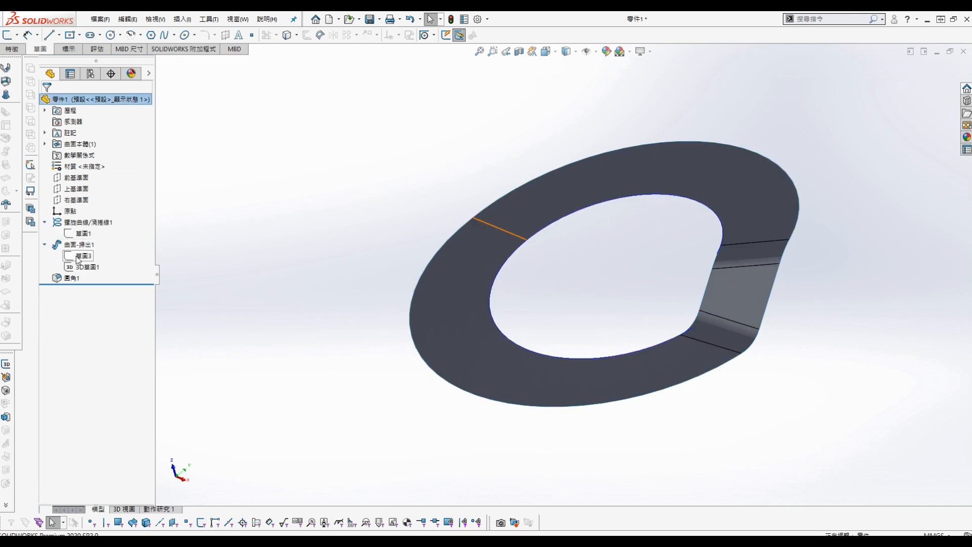
left_click(76, 266)
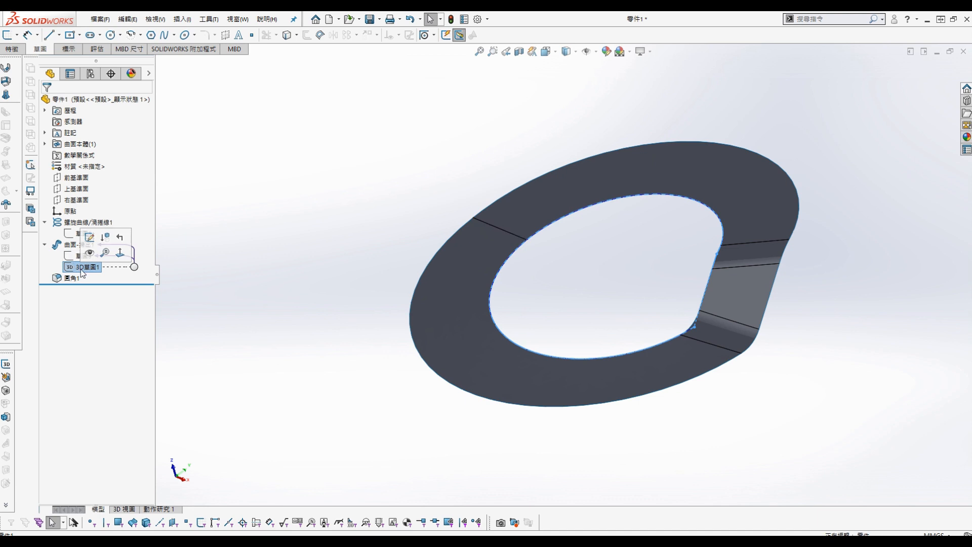
left_click(79, 255)
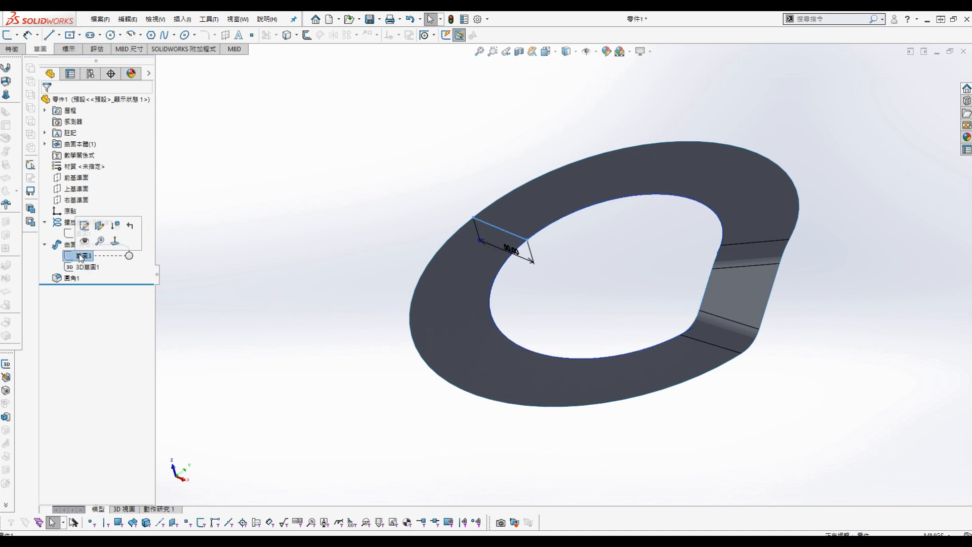
double_click(513, 249)
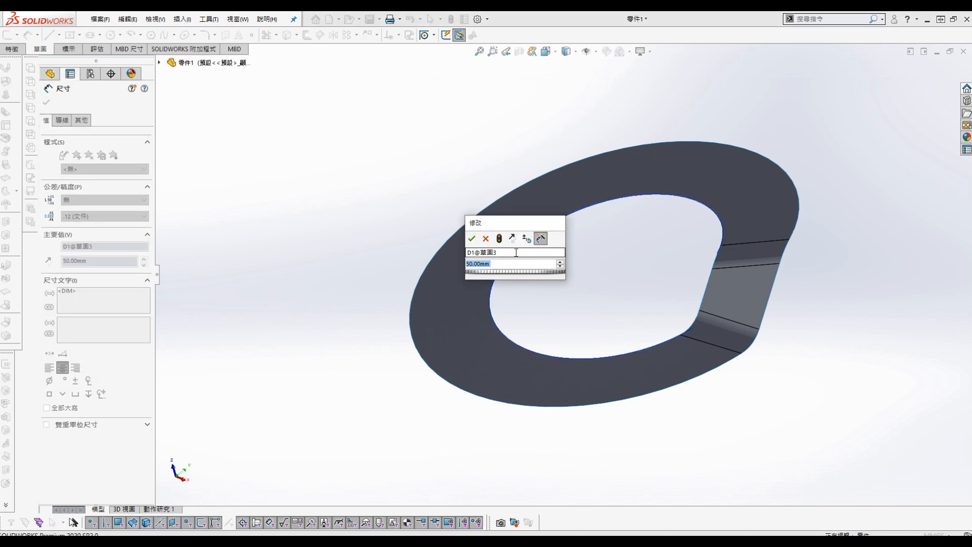
type("80")
key("Return")
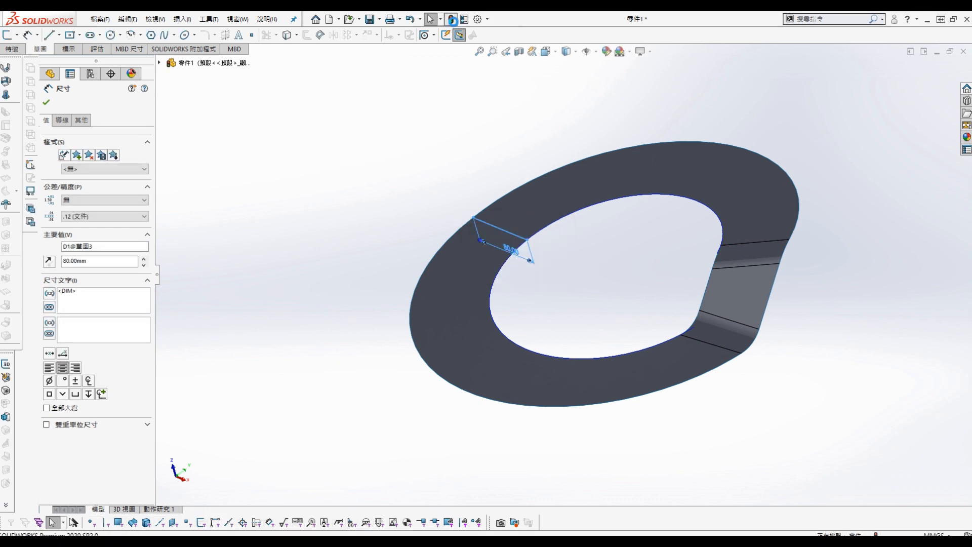
left_click(451, 19)
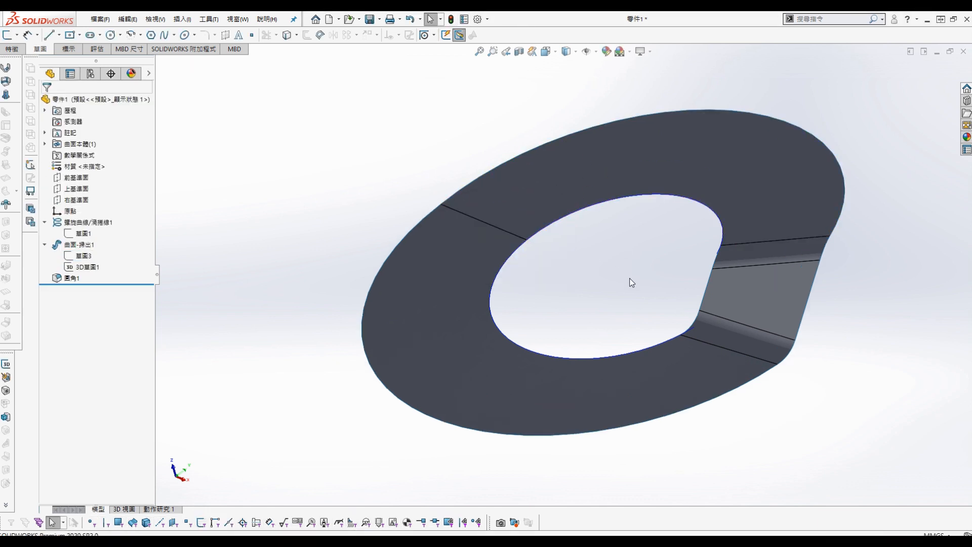
Start a Thicken feature and choose the whole filleted surface as the surface to thicken
middle_click_drag(632, 283, 655, 286)
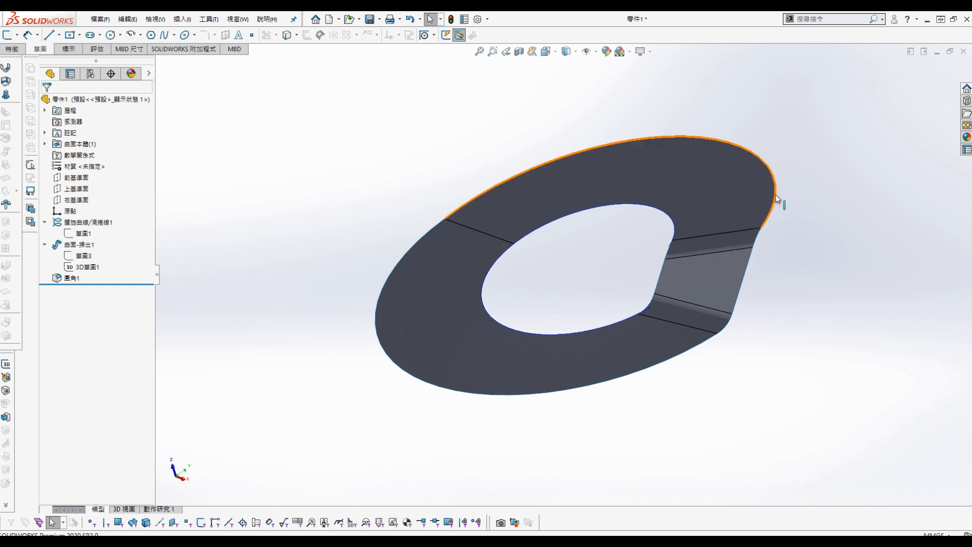
left_click(682, 186)
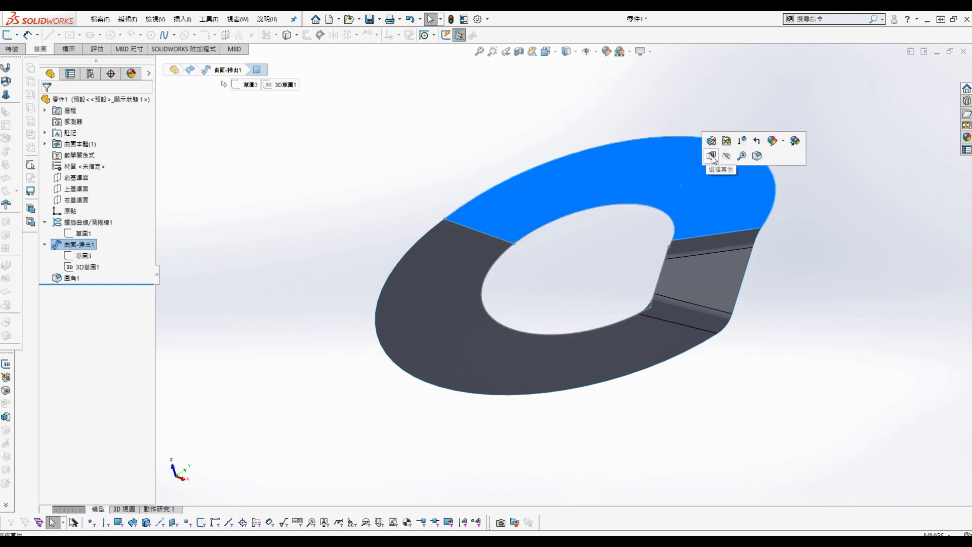
left_click(182, 20)
mouse_move(207, 38)
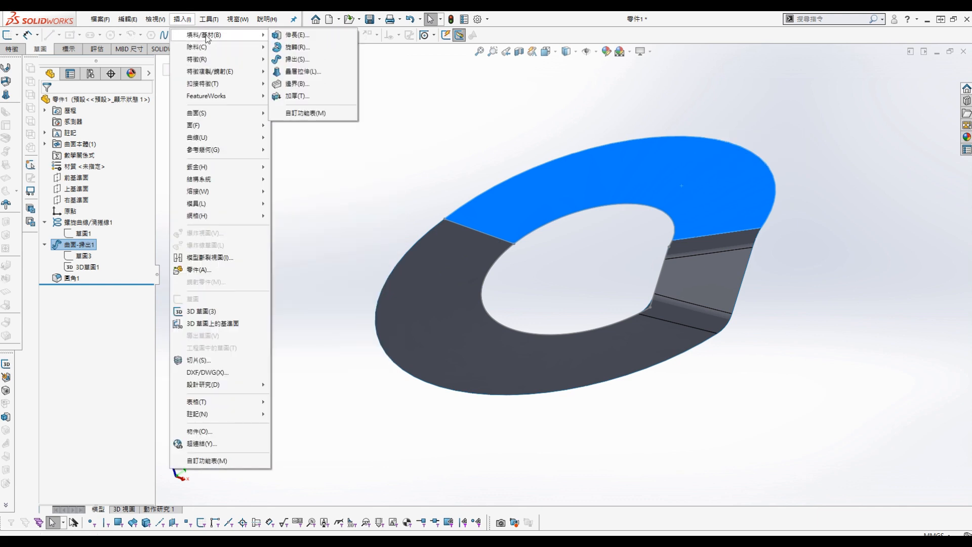
left_click(292, 97)
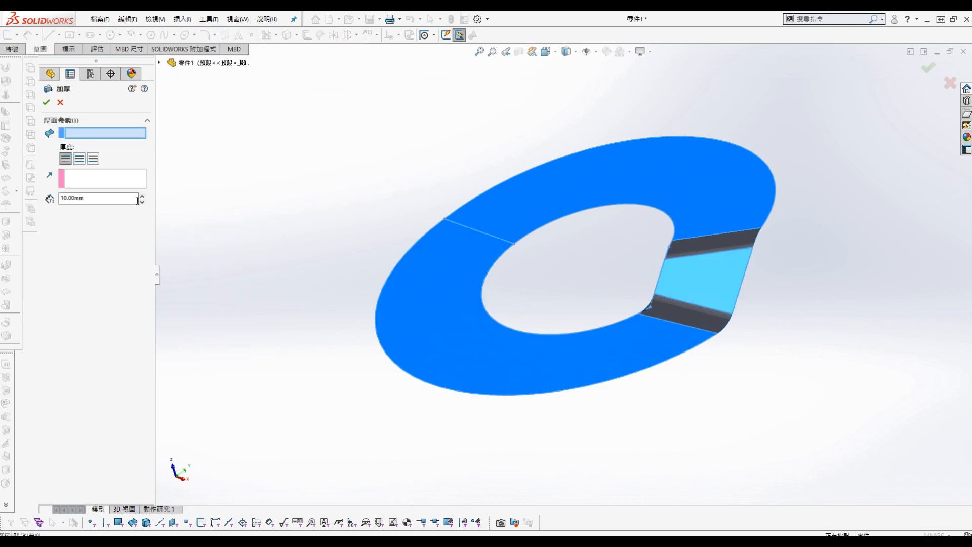
middle_click_drag(366, 197, 376, 133)
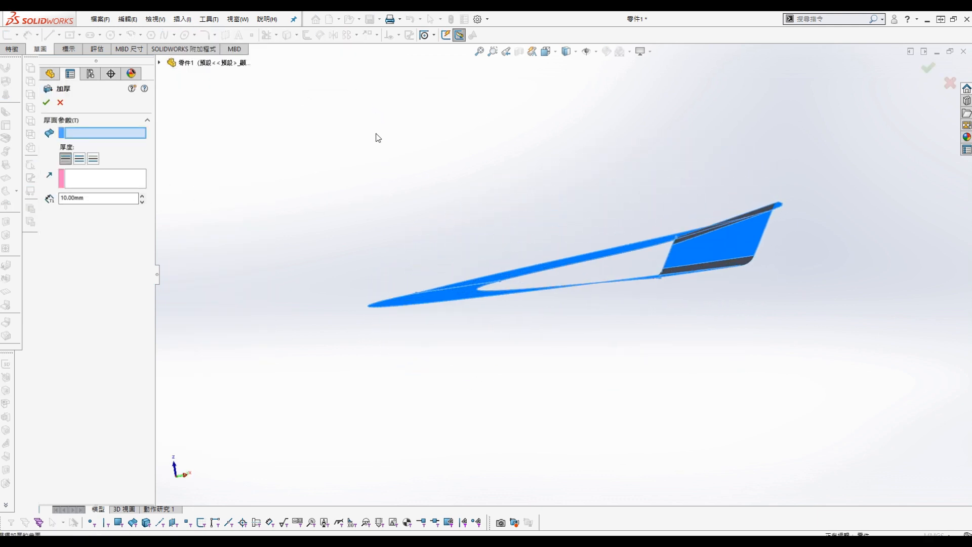
middle_click_drag(412, 181, 200, 151)
left_click(490, 255)
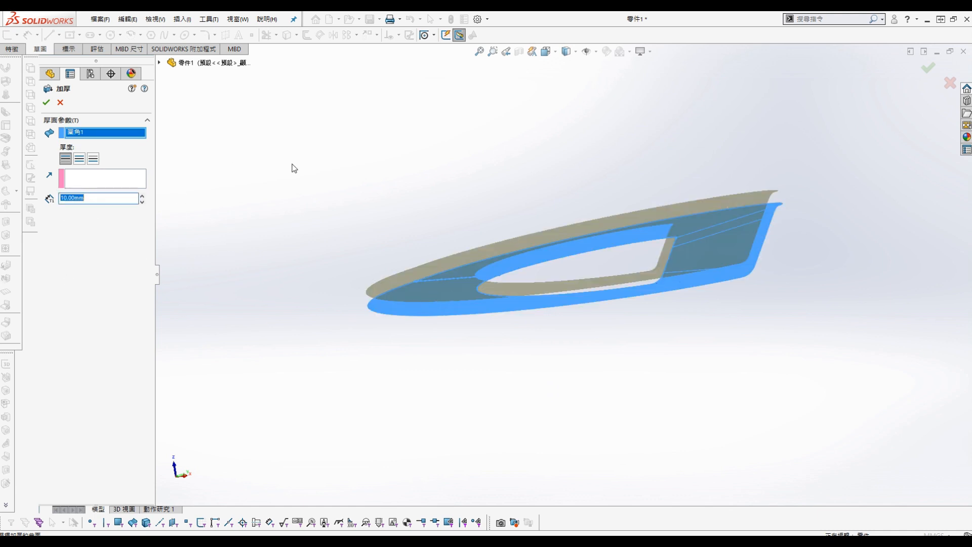
mouse_move(293, 168)
middle_mouse_down()
mouse_move(284, 143)
mouse_move(280, 157)
middle_mouse_up()
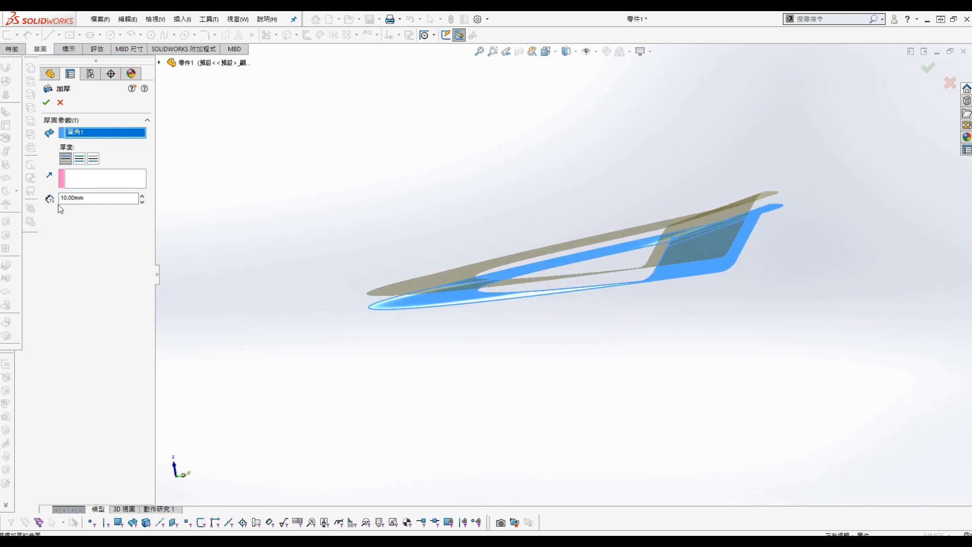
Compare the two thickening sides, choose the upper side (side 1), and thicken the surface by 5 mm
left_click(92, 158)
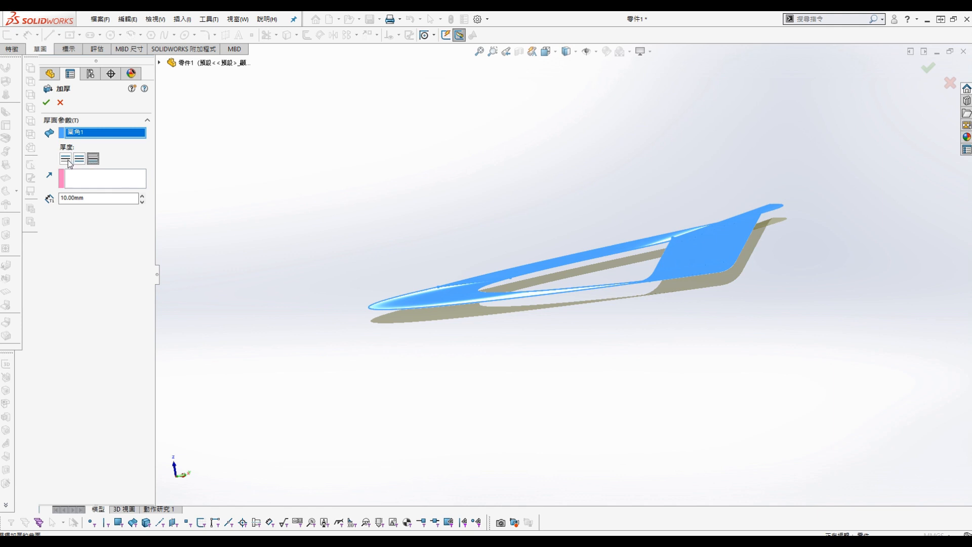
left_click(66, 159)
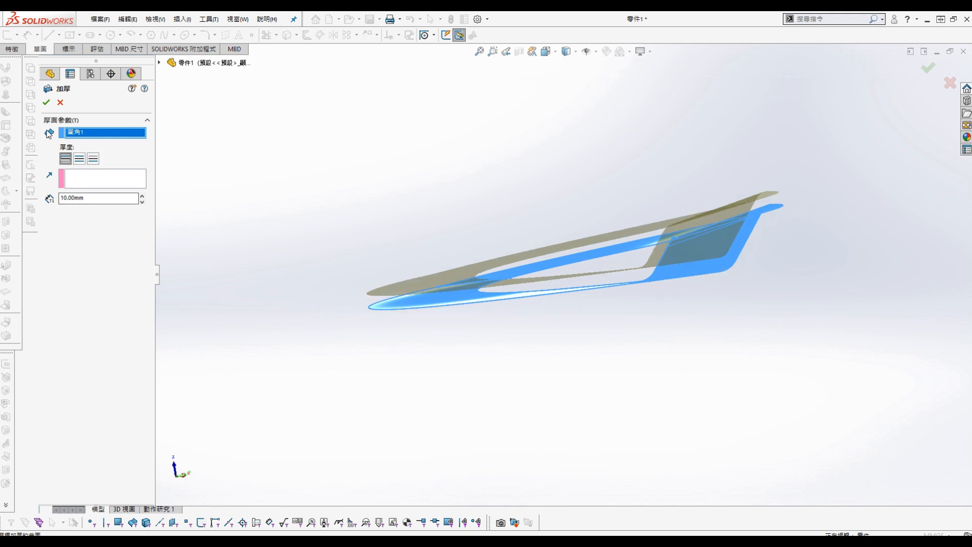
double_click(85, 197)
type("5")
key("Return")
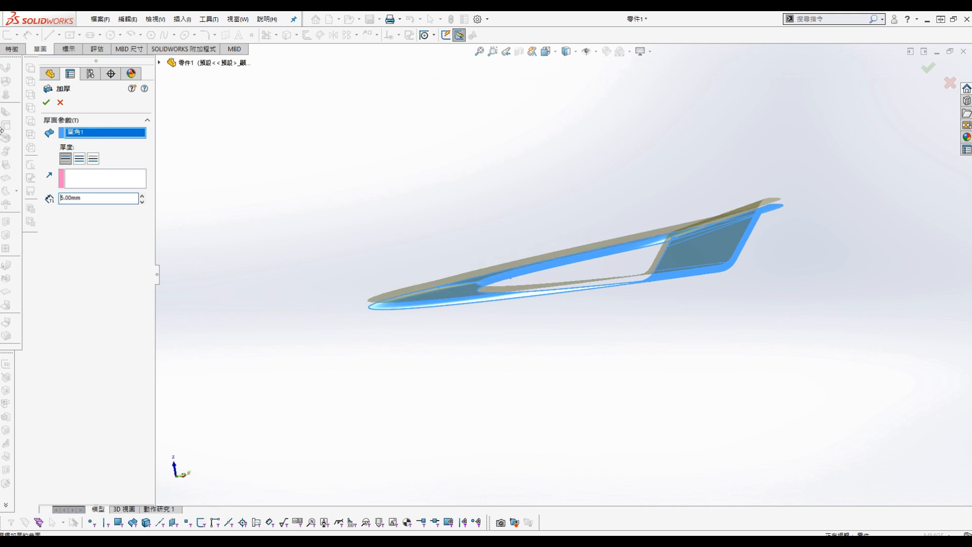
key("Return")
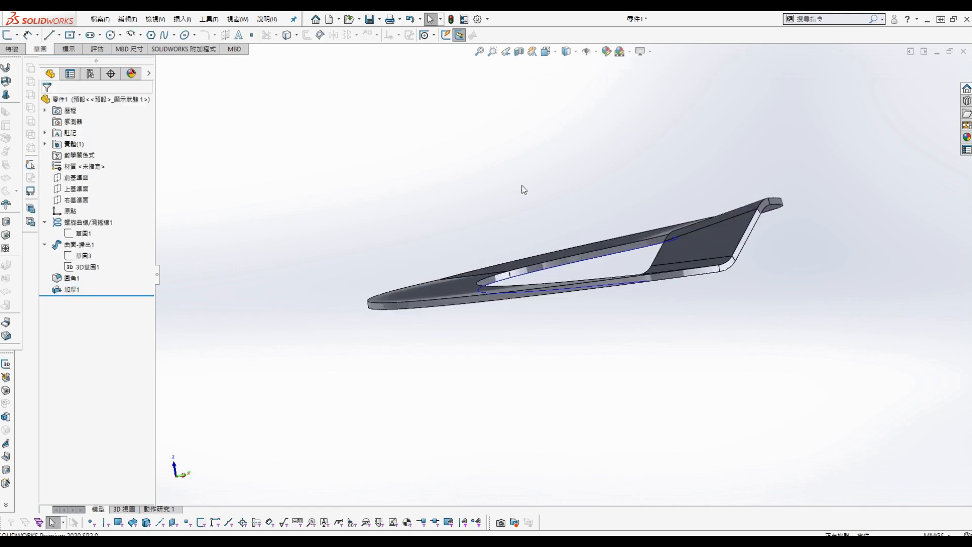
Start a sketch on the Front plane and orient the view normal to it
middle_click_drag(517, 177, 605, 197)
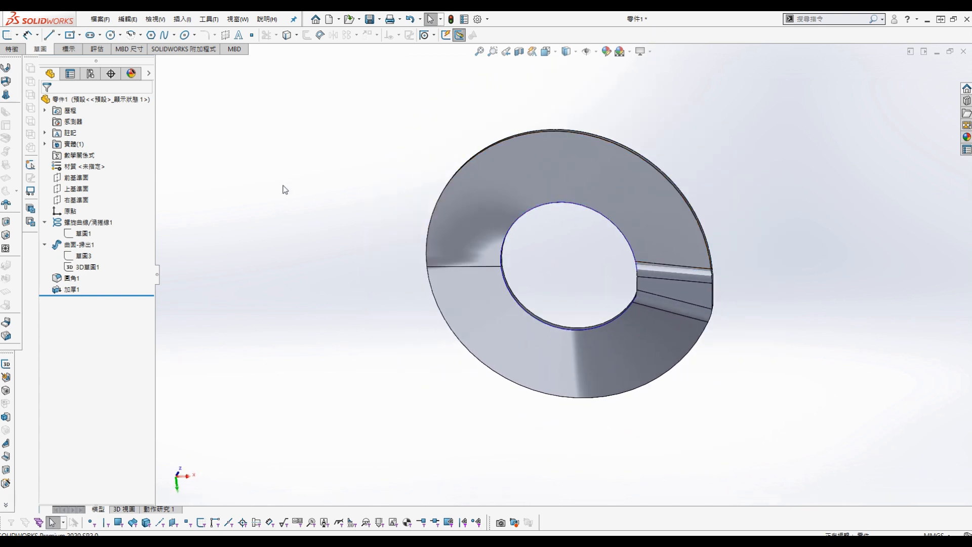
middle_click_drag(284, 189, 226, 284)
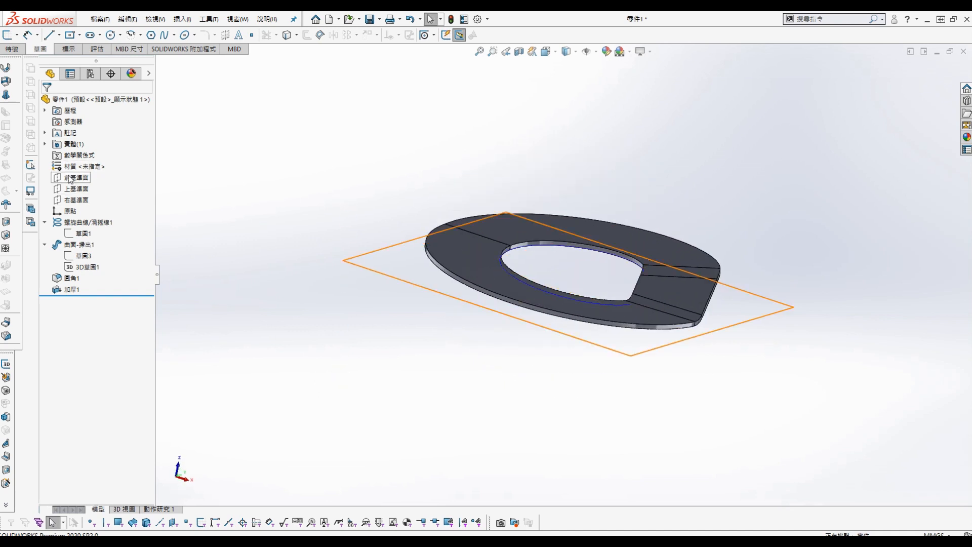
left_click(71, 177)
key("s")
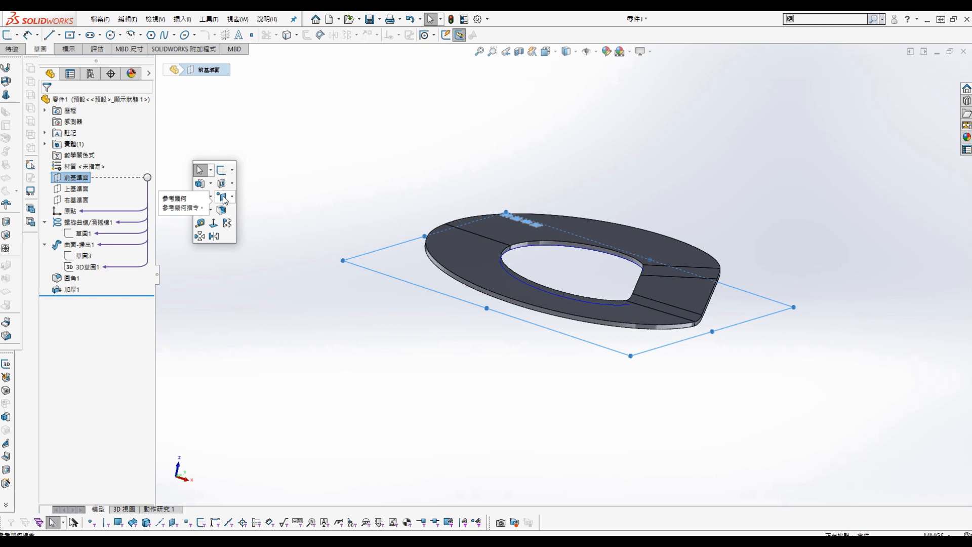
left_click(435, 145)
left_click(79, 181)
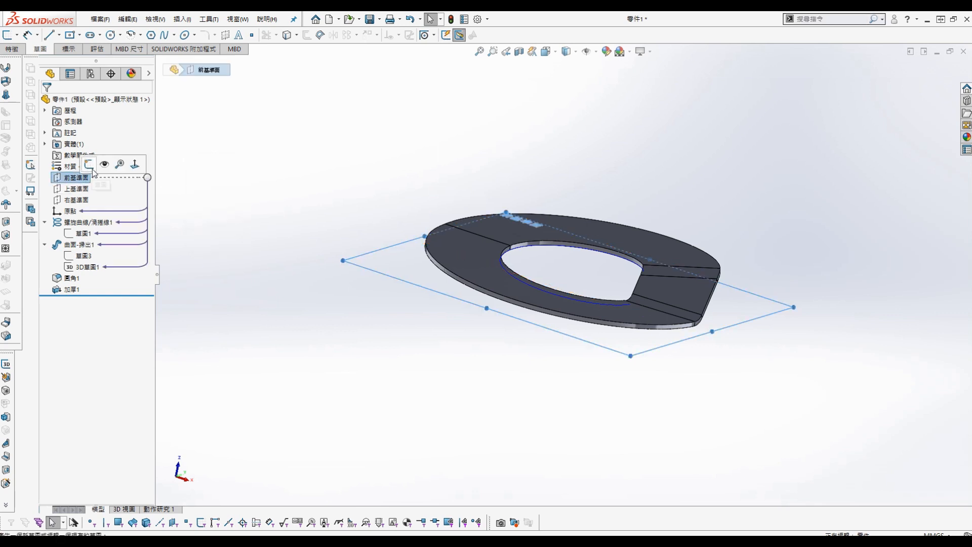
left_click(96, 166)
key("s")
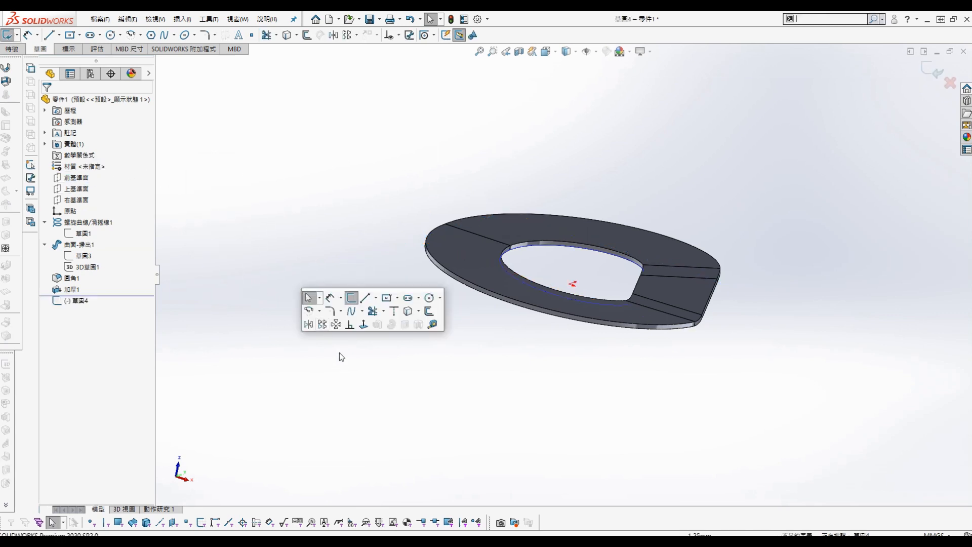
left_click(364, 325)
Sketch two concentric circles centred on the origin with radii of about 99 mm and 112 mm
key("s")
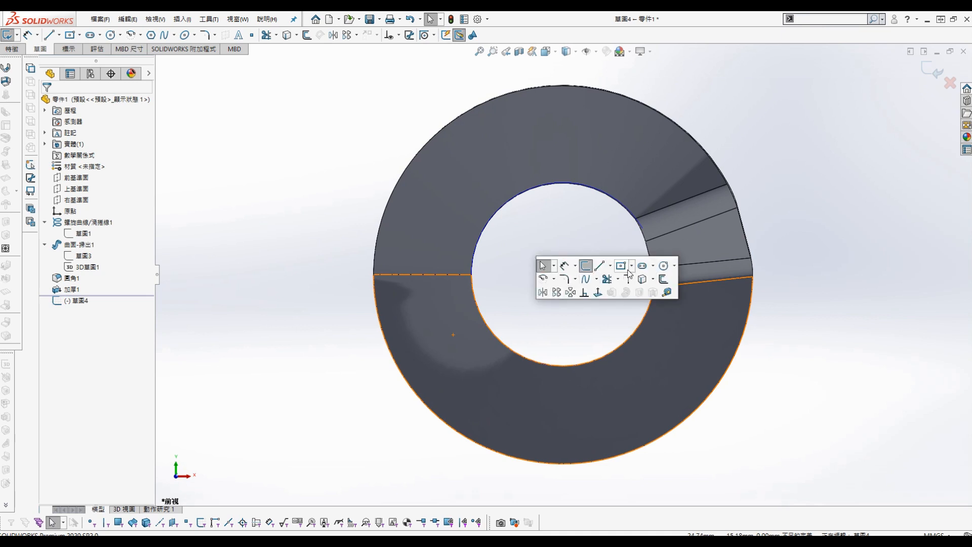
left_click(665, 268)
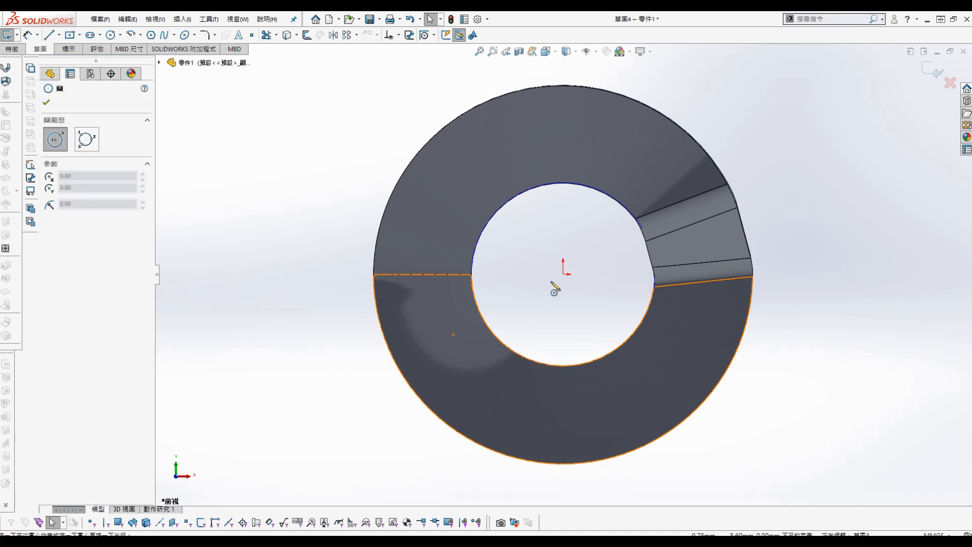
left_click(563, 274)
left_click(637, 375)
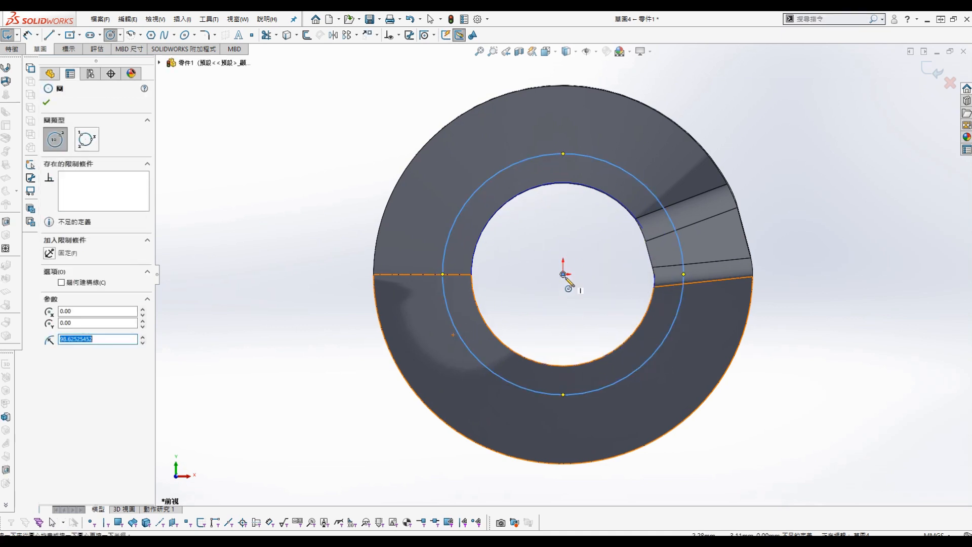
left_click(563, 274)
left_click(653, 379)
Dimension the smaller circle's diameter to 200 mm
key("s")
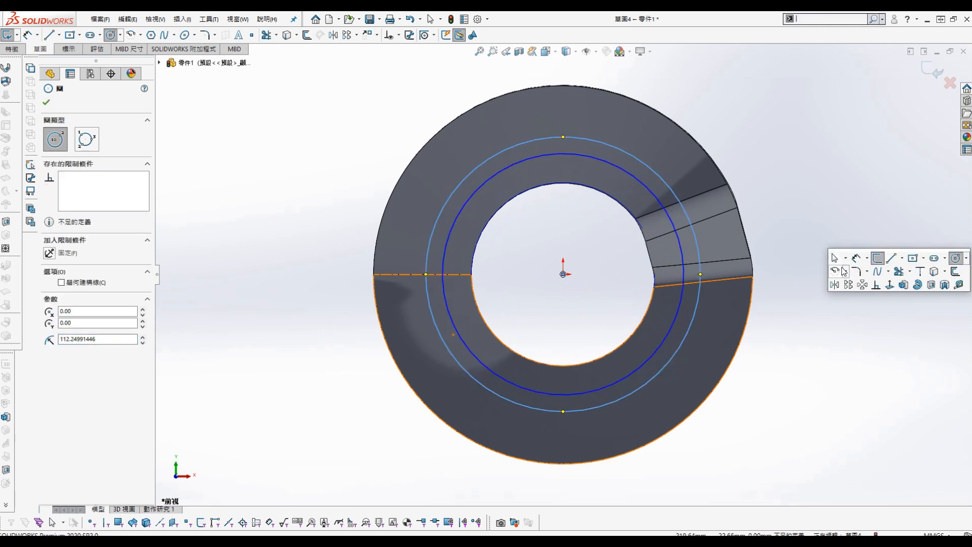
left_click(857, 260)
left_click(679, 242)
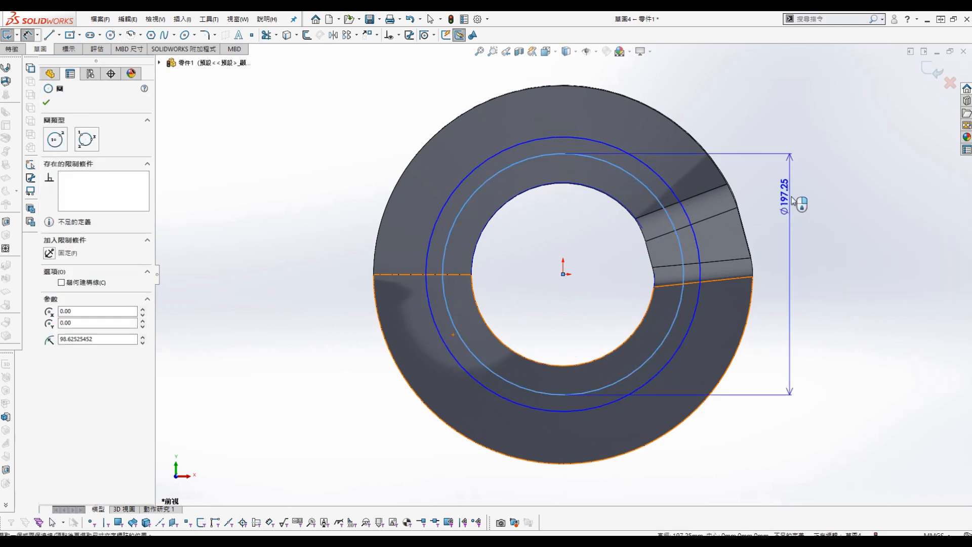
left_click(788, 176)
type("200")
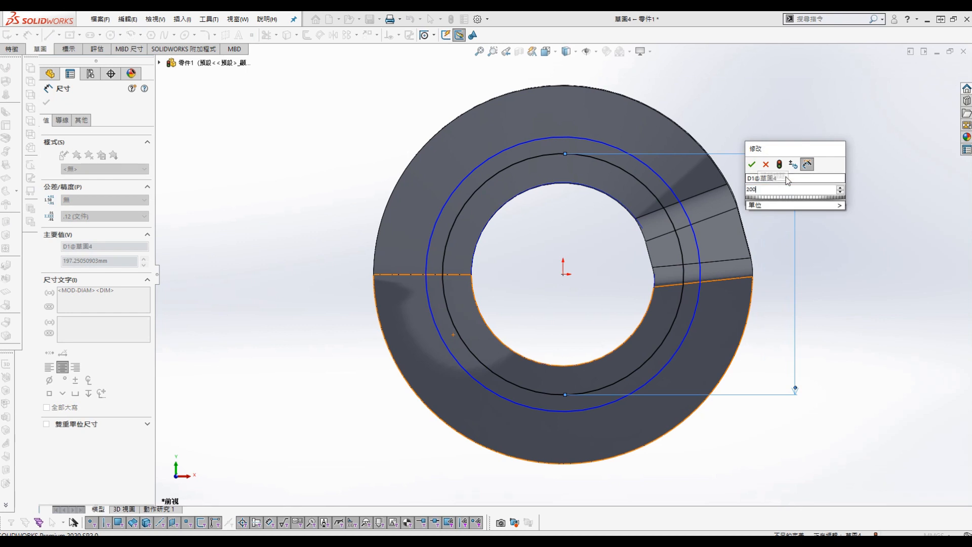
key("Return")
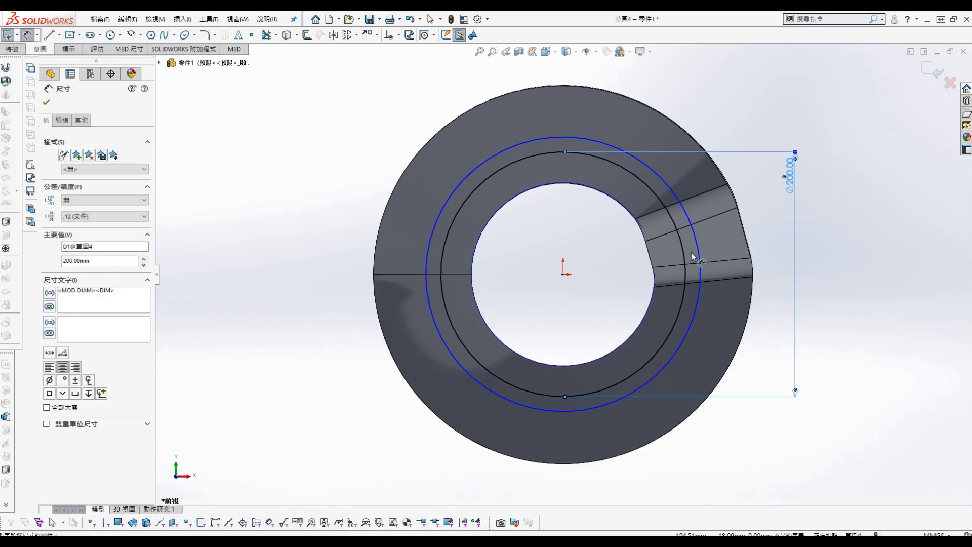
Dimension the larger circle's diameter to 210 mm
left_click(699, 260)
left_click(810, 168)
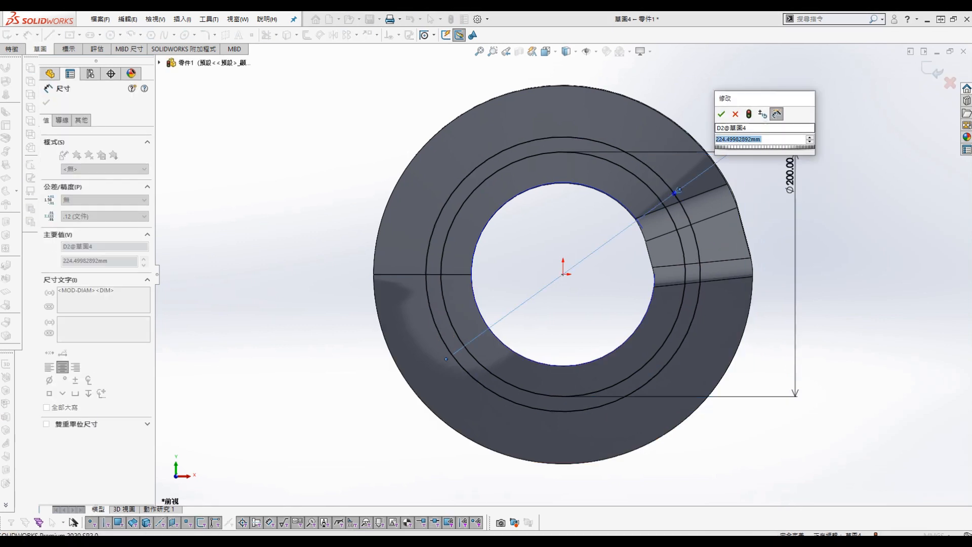
type("210")
key("Return")
Start an extruded boss from the two-circle sketch, beginning at a 30 mm offset from the sketch plane
scroll(845, 301, "up", 2)
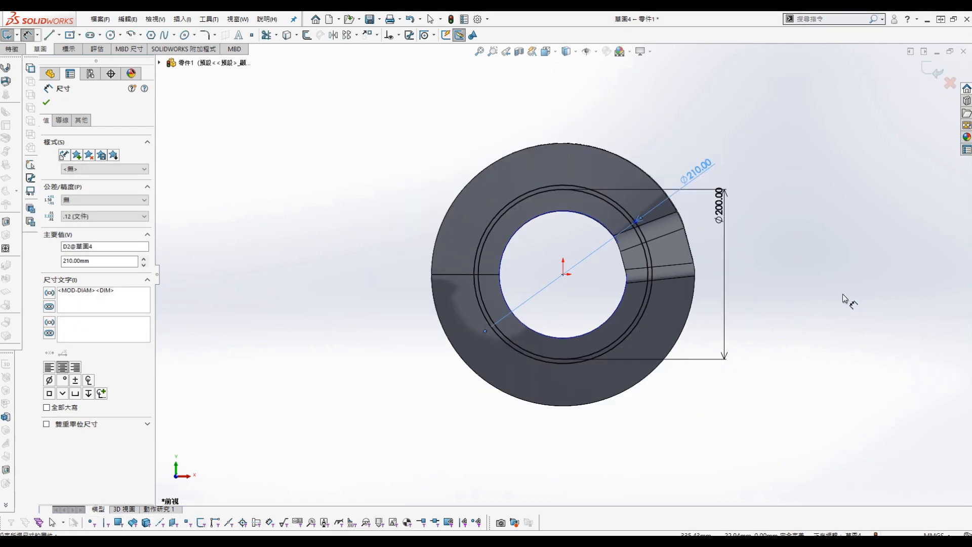
middle_click_drag(846, 301, 821, 159)
middle_click_drag(521, 152, 653, 393)
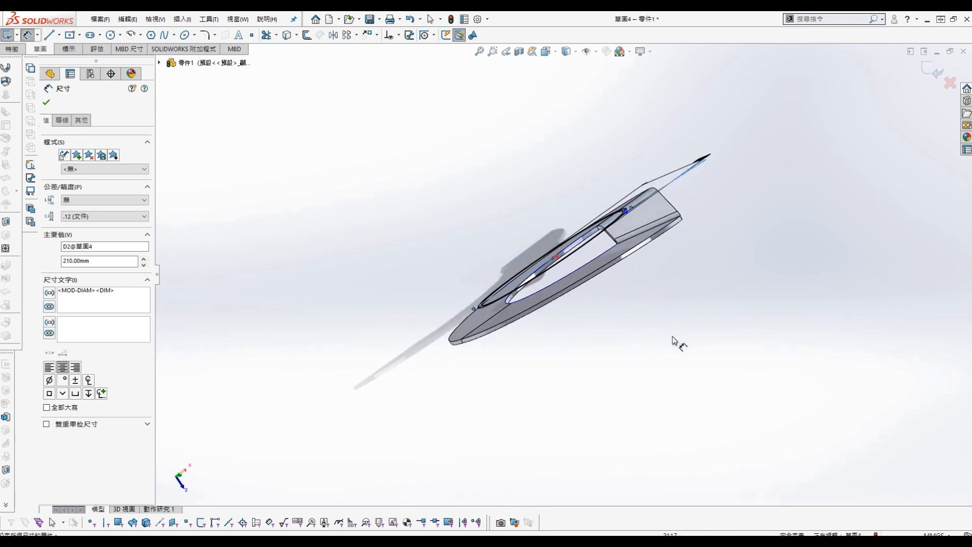
middle_click_drag(672, 341, 548, 195)
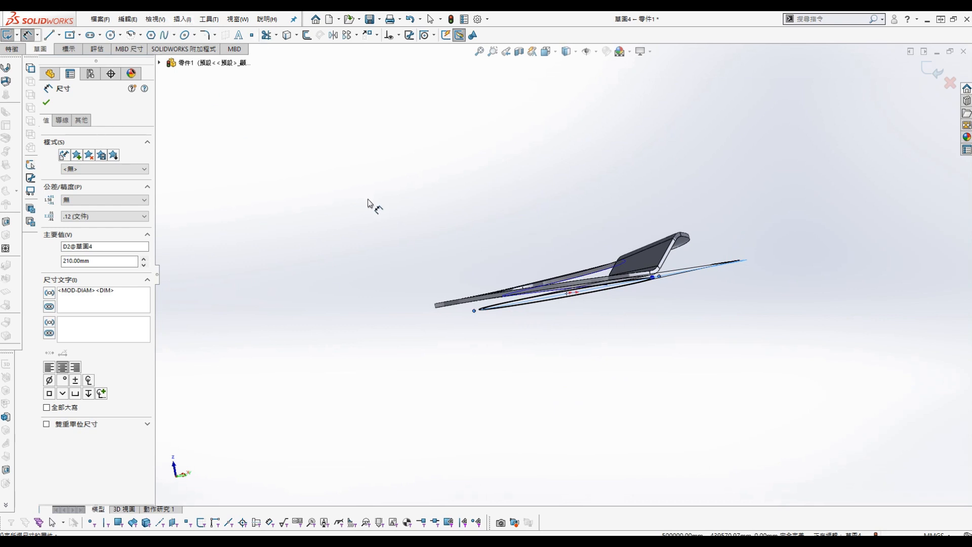
key("Escape")
key("s")
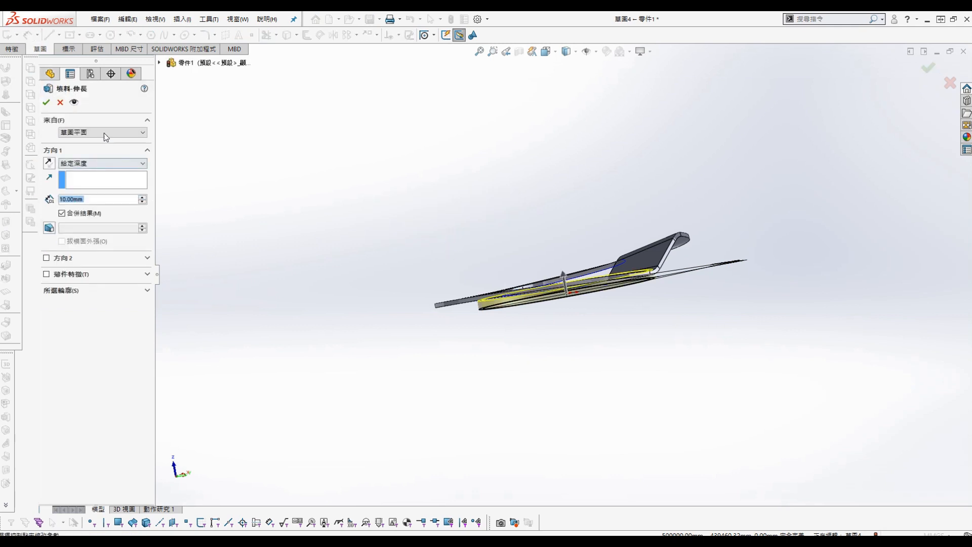
left_click(105, 132)
left_click(90, 162)
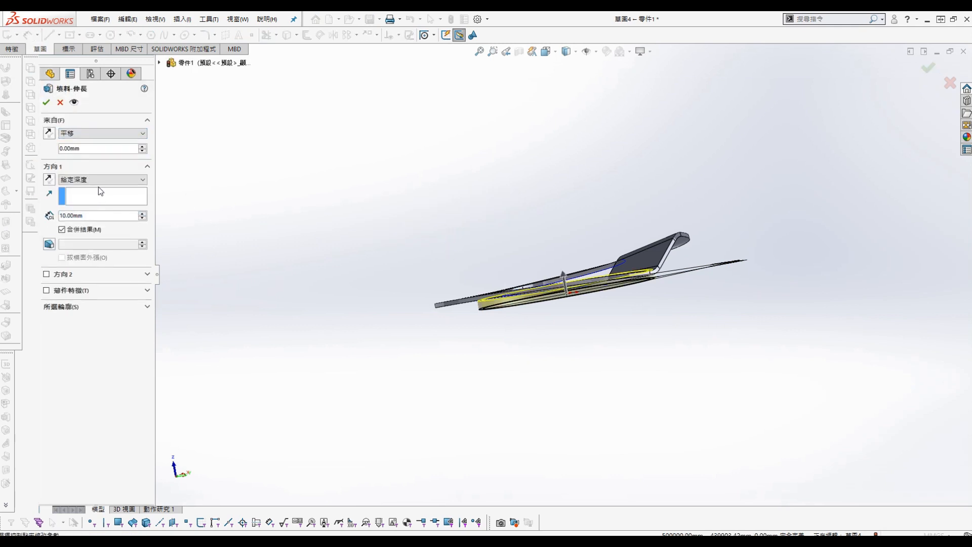
left_click_drag(100, 146, 21, 131)
type("30")
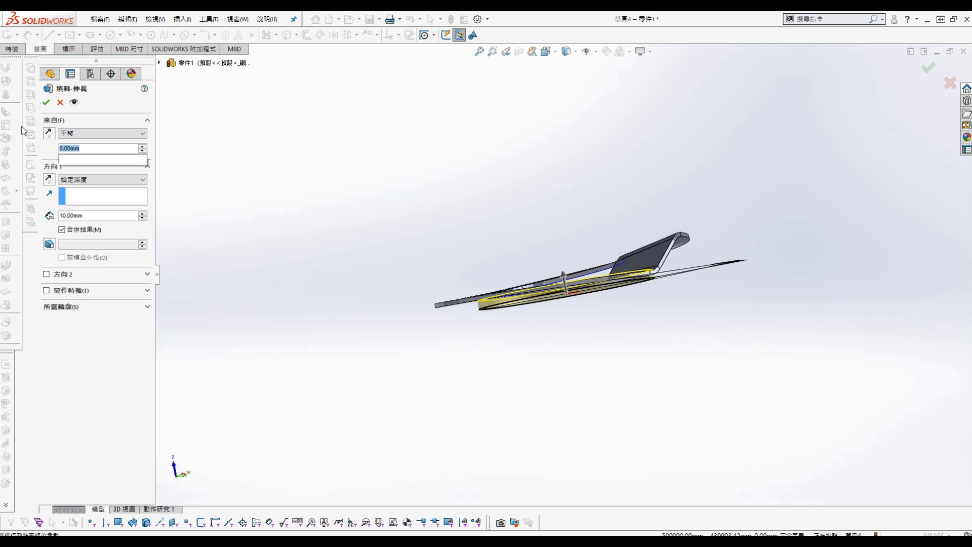
key("Return")
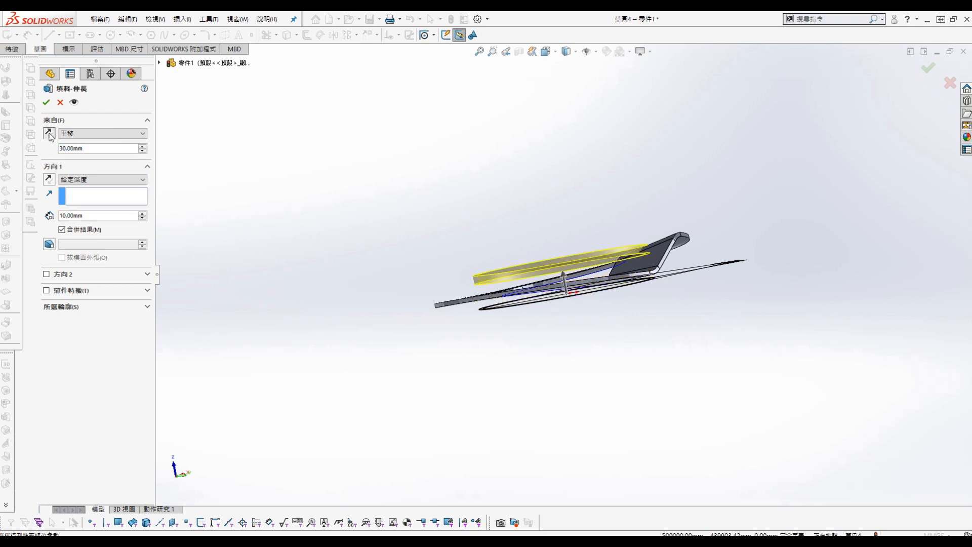
Reverse the start offset to below the sketch plane and extrude the ring upward with the Up To Next end condition
left_click(49, 133)
left_click(50, 179)
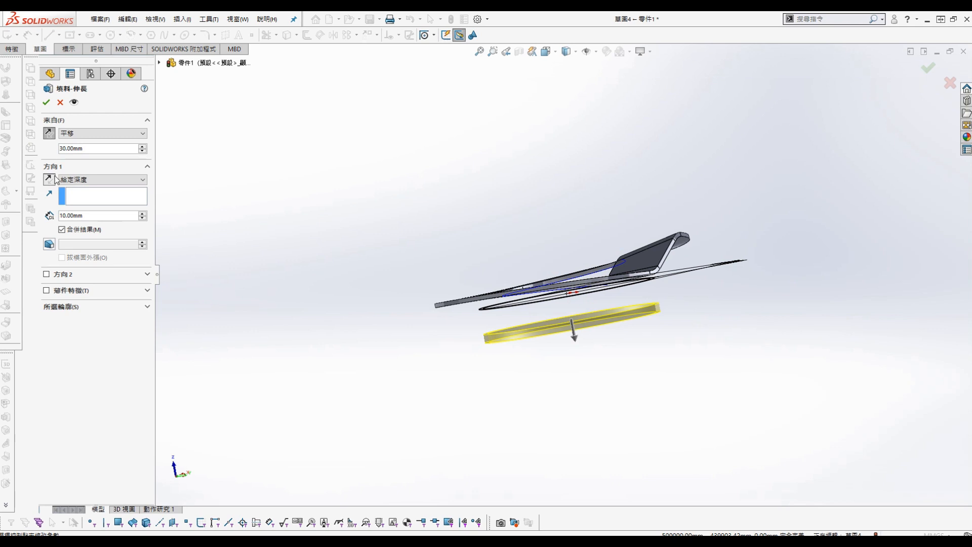
left_click(51, 179)
left_click(81, 180)
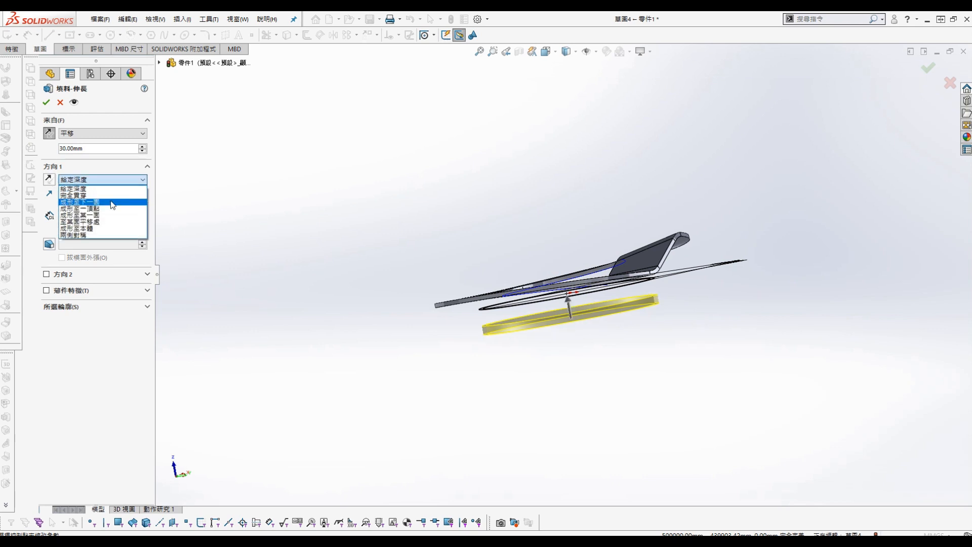
left_click(112, 203)
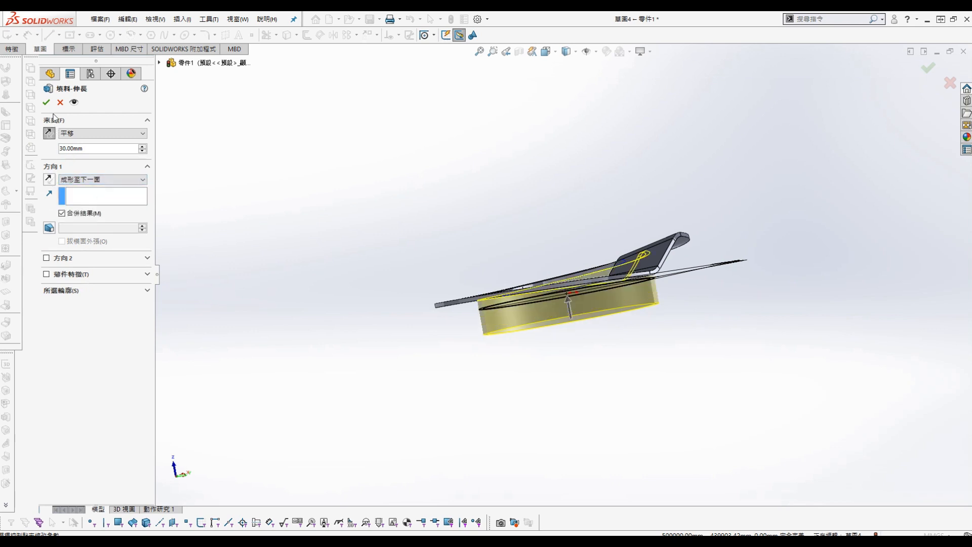
middle_click_drag(404, 143, 436, 203)
Toggle the RealView Graphics display of the model
left_click(648, 51)
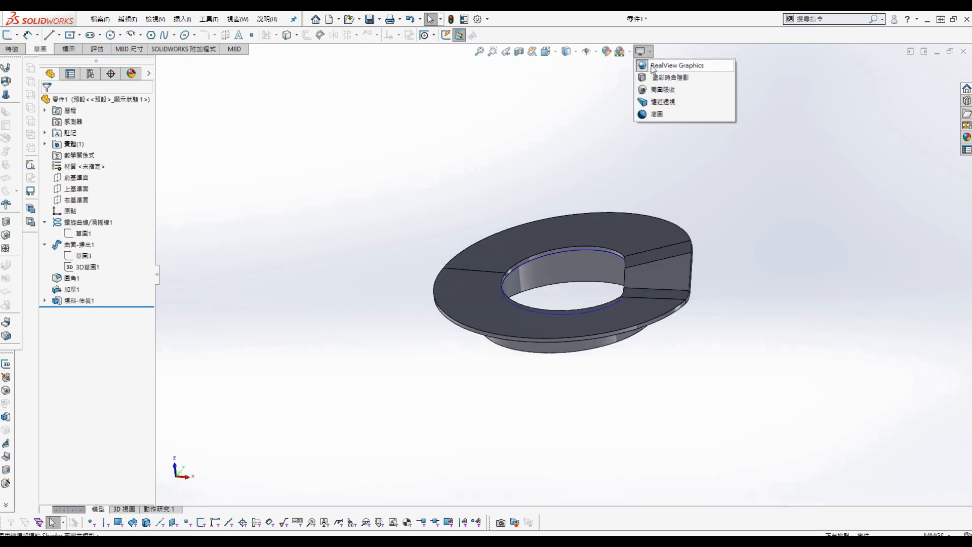
left_click(653, 63)
middle_click_drag(469, 153, 551, 368)
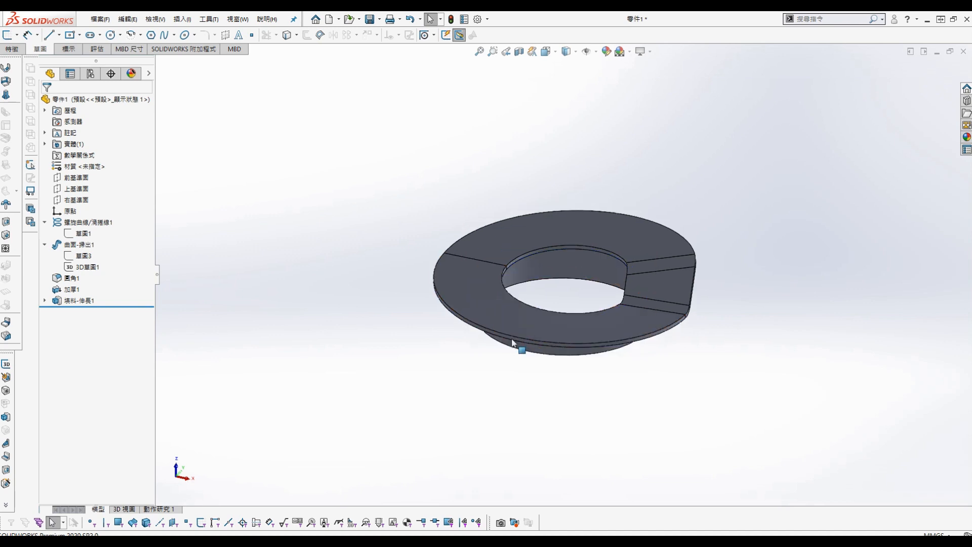
Start a sketch on the extruded ring's lower end face and orient the view normal to it
middle_click_drag(514, 341, 625, 230)
scroll(630, 277, "down", 3)
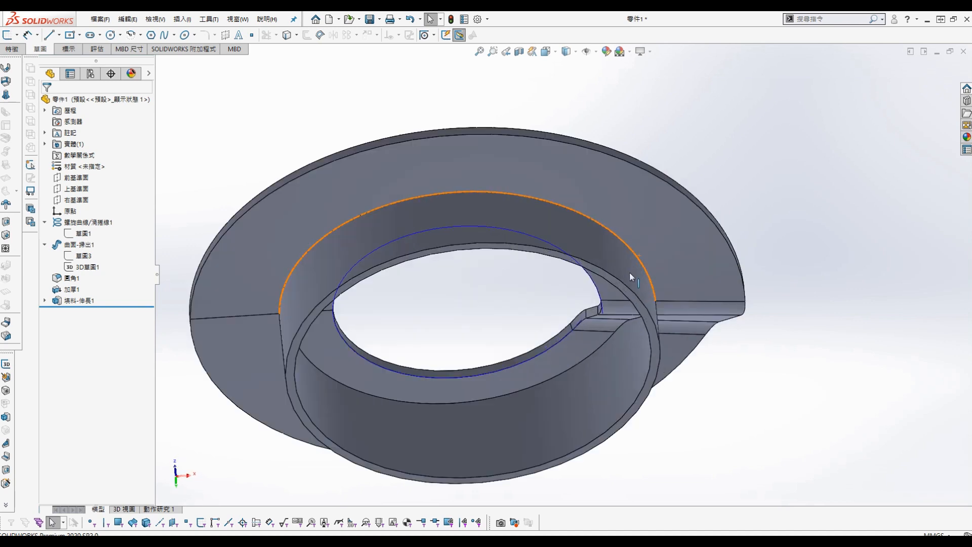
left_click(645, 312)
key("ctrl+2")
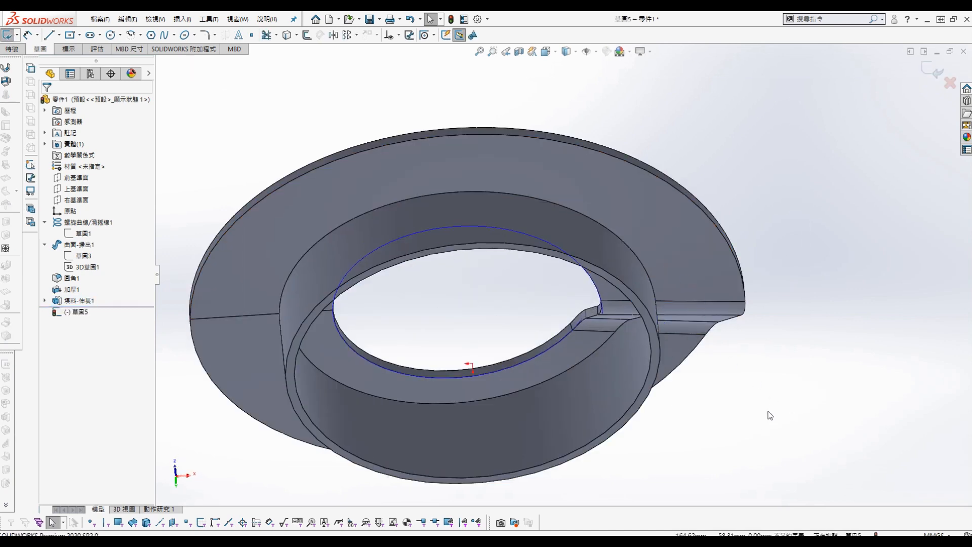
key("s")
left_click(834, 446)
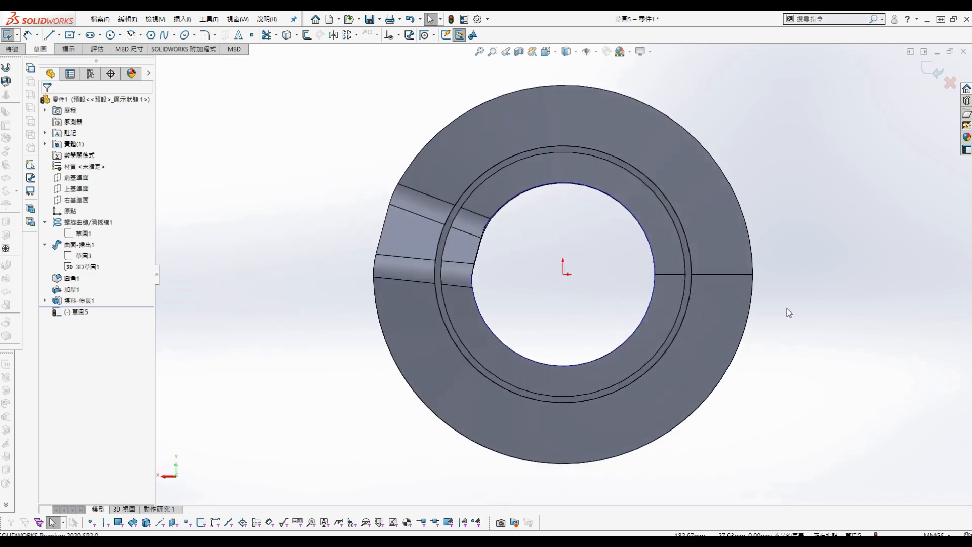
Convert the ring's inner circular edge into a sketch circle
left_click(635, 177)
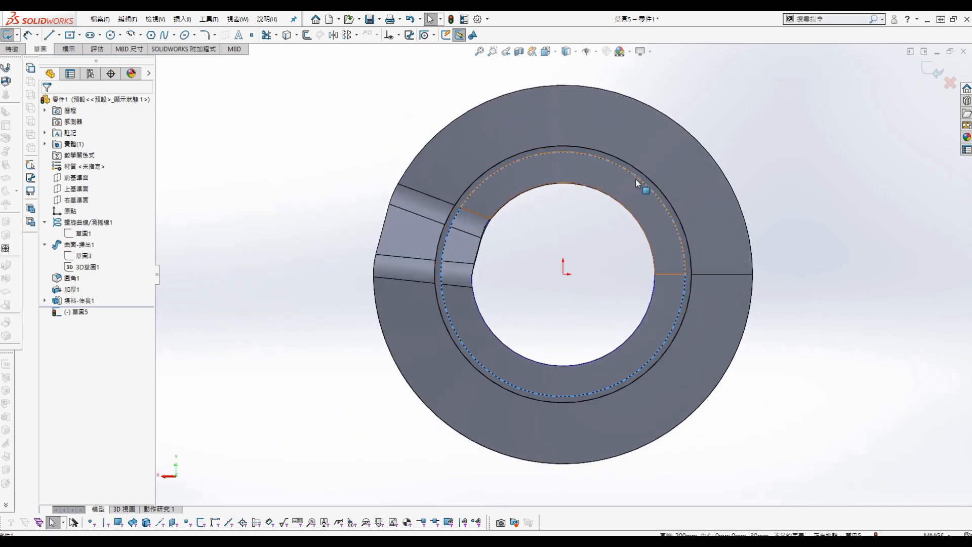
key("s")
left_click(929, 232)
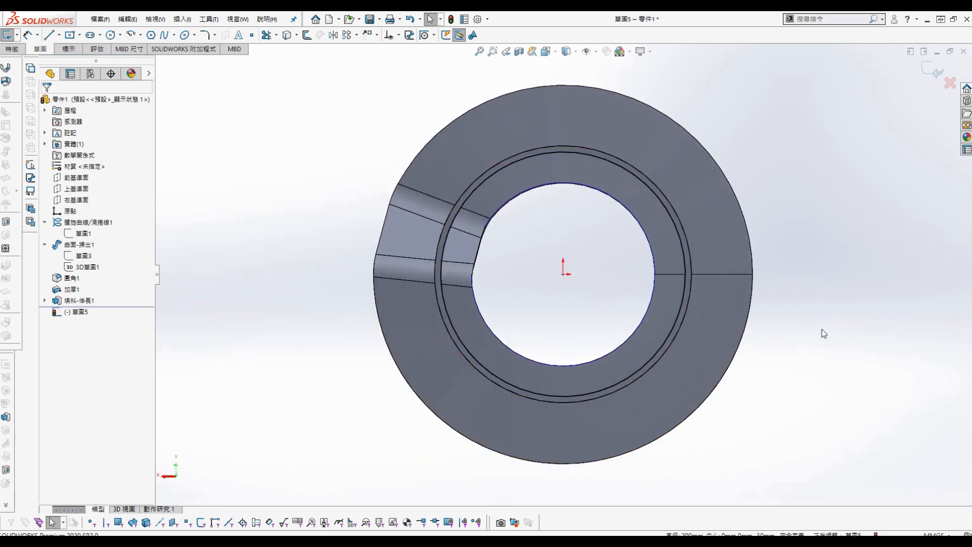
Sketch a circle about 272 mm in diameter centred on the origin, between the ring and the flange's outer edge
key("s")
key("s")
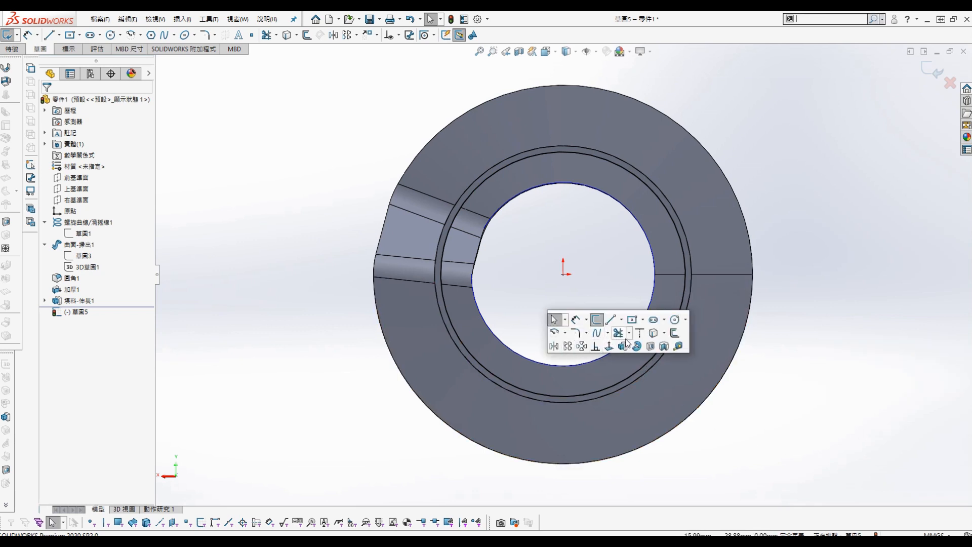
left_click(675, 320)
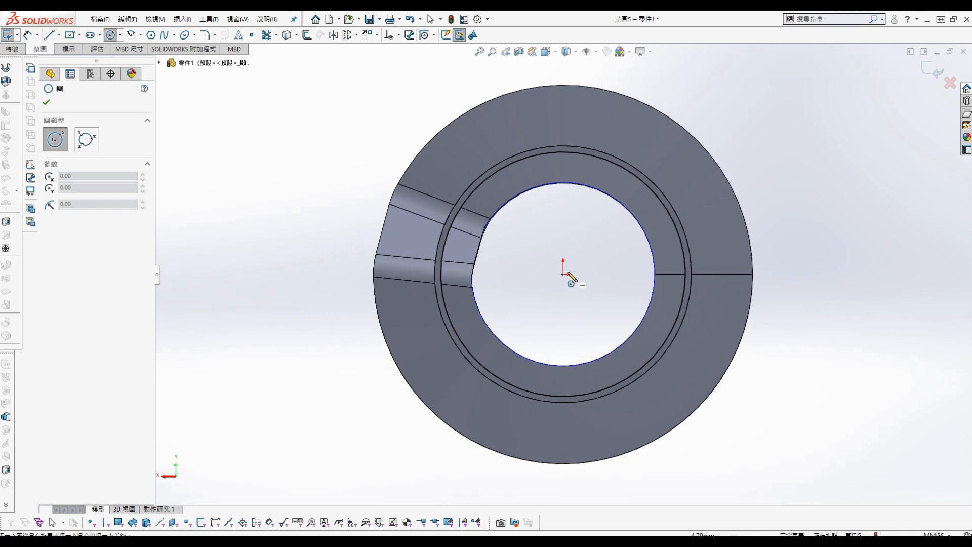
left_click(563, 274)
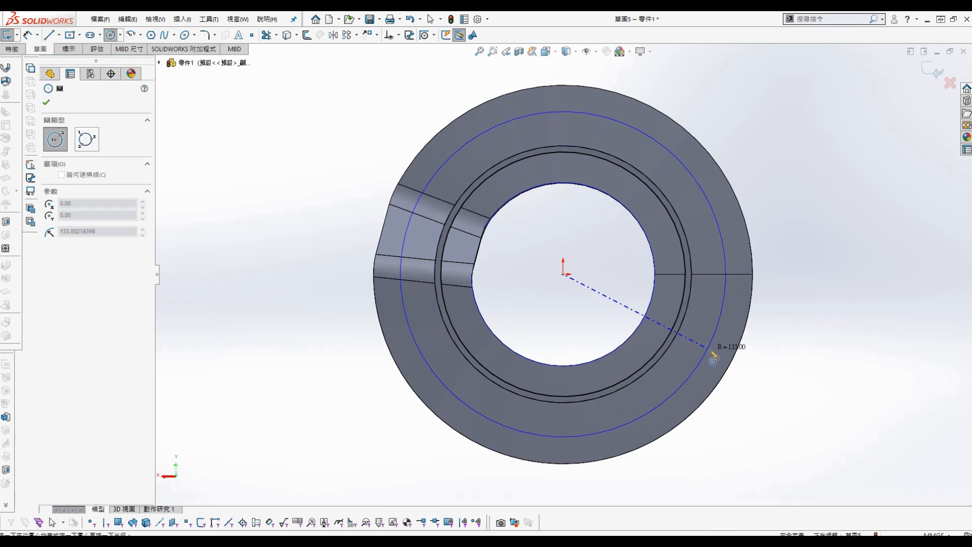
left_click(718, 337)
Dimension the sketch circle between the ring and the flange's outer edge to a diameter of 280 mm
key("s")
left_click(838, 271)
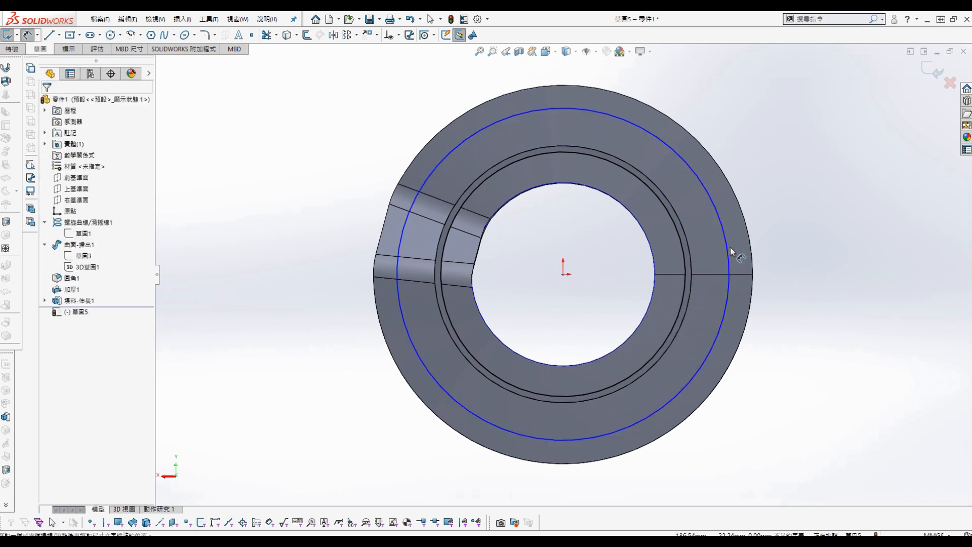
left_click(729, 253)
left_click(797, 195)
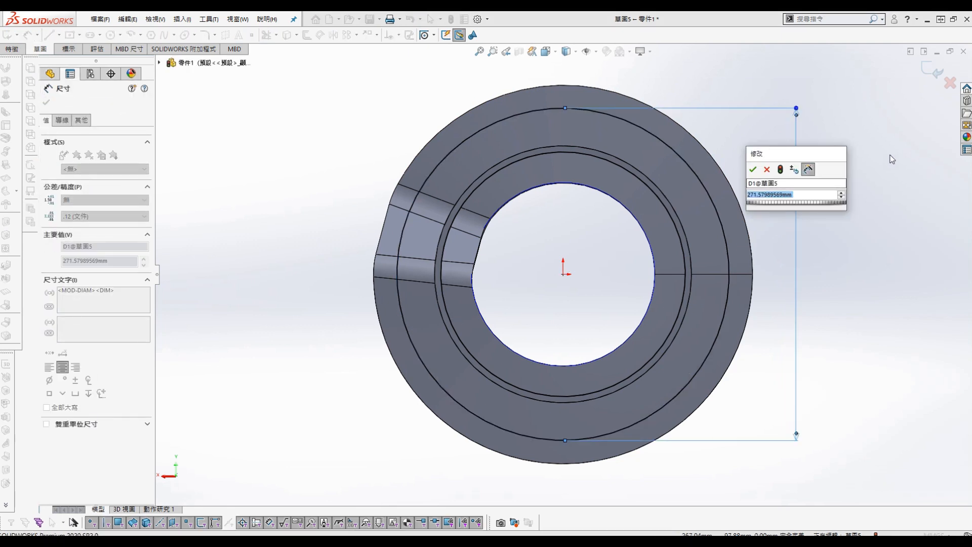
type("280")
key("Return")
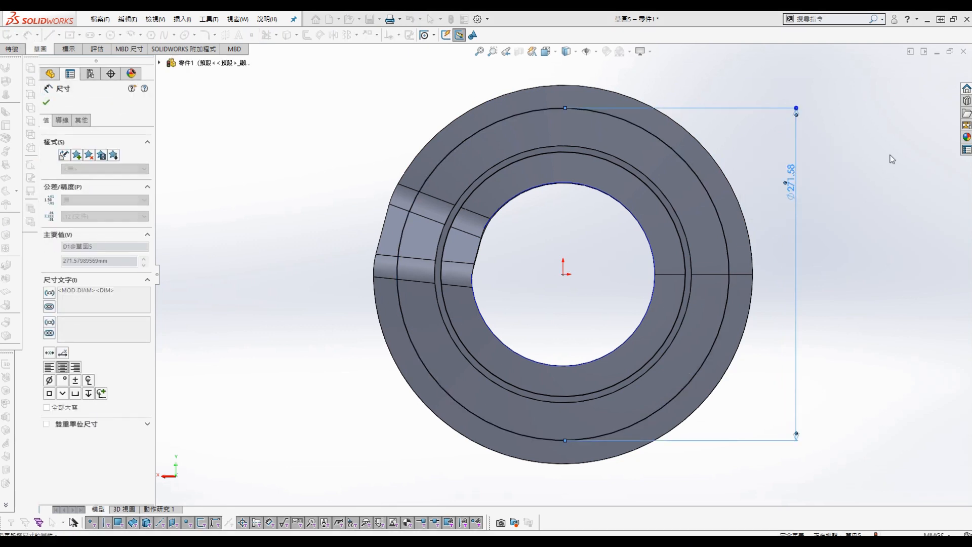
key("Escape")
Cut the part through all with the side to cut flipped, removing material outside the 280 mm circle and inside the ring's bore
key("s")
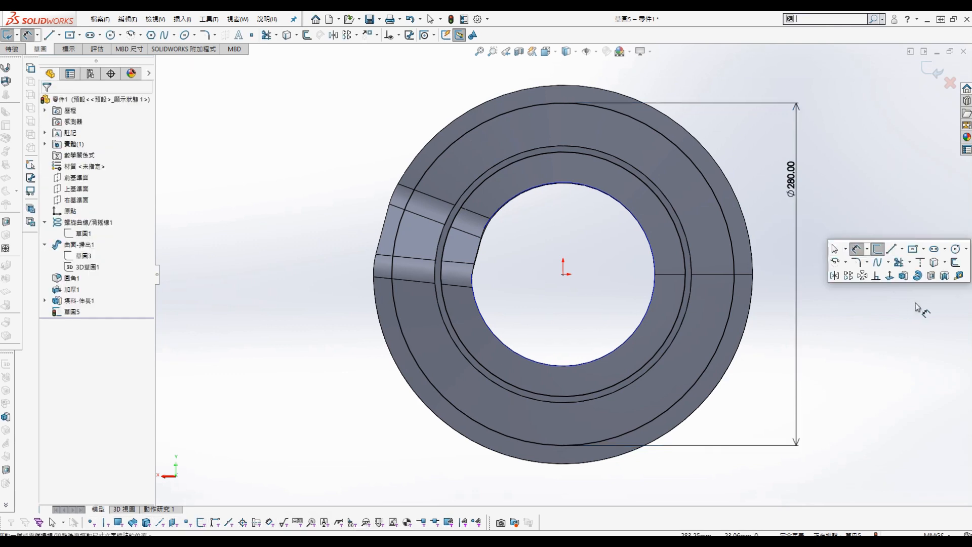
left_click(930, 276)
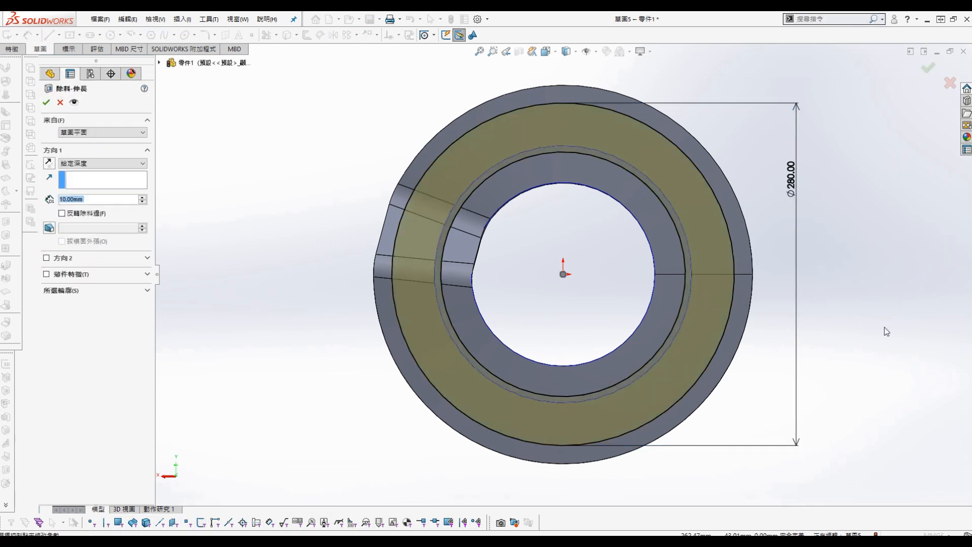
left_click(98, 163)
left_click(86, 179)
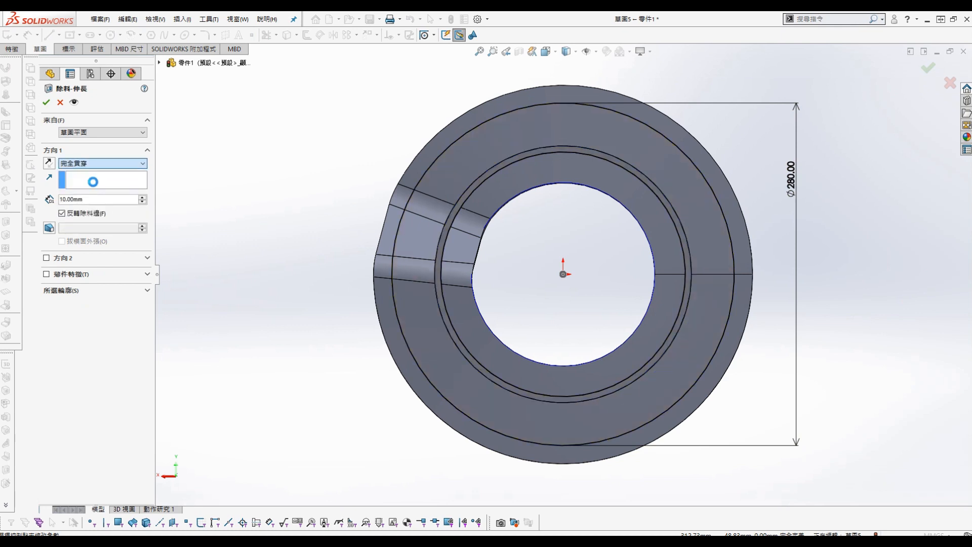
left_click(46, 104)
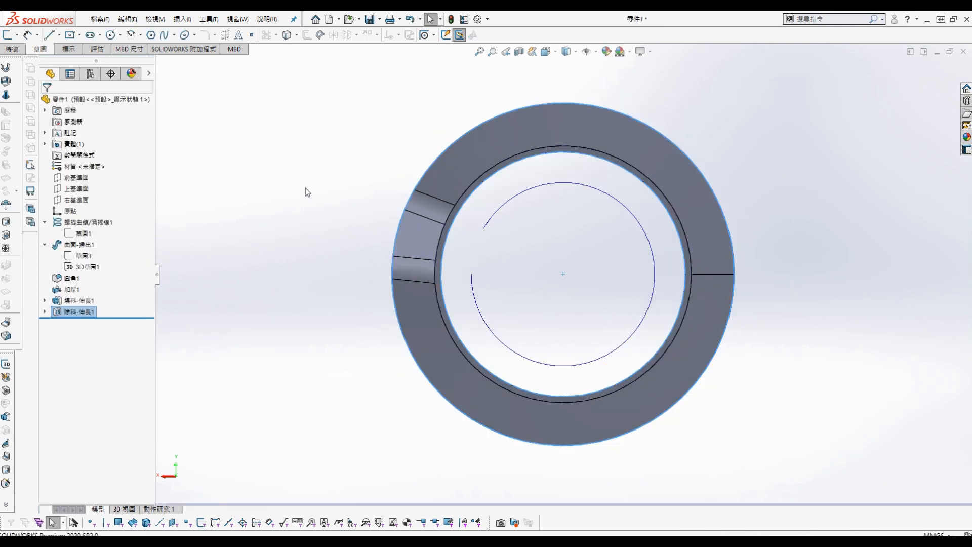
Start a sketch on the ring's lower end face and orient the view normal to it
middle_click_drag(304, 191, 242, 473)
left_click(321, 338)
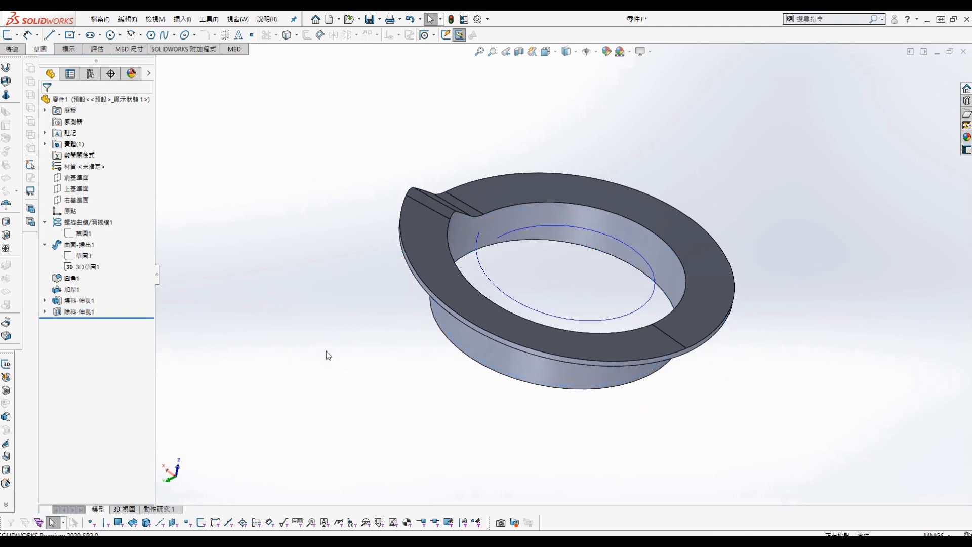
mouse_move(326, 354)
middle_mouse_down()
mouse_move(289, 315)
mouse_move(318, 351)
mouse_move(343, 246)
mouse_move(354, 275)
mouse_move(375, 226)
middle_mouse_up()
scroll(549, 278, "down", 3)
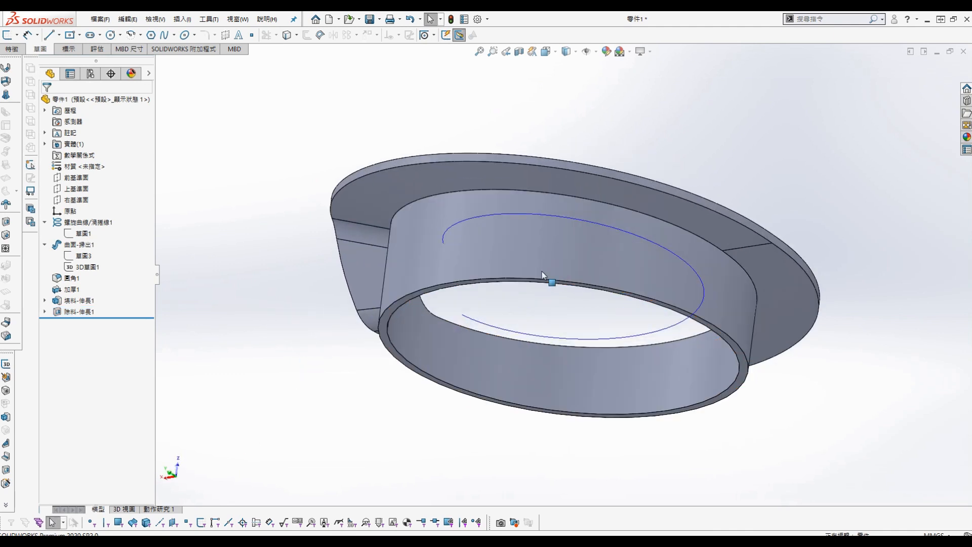
middle_click_drag(548, 278, 527, 151)
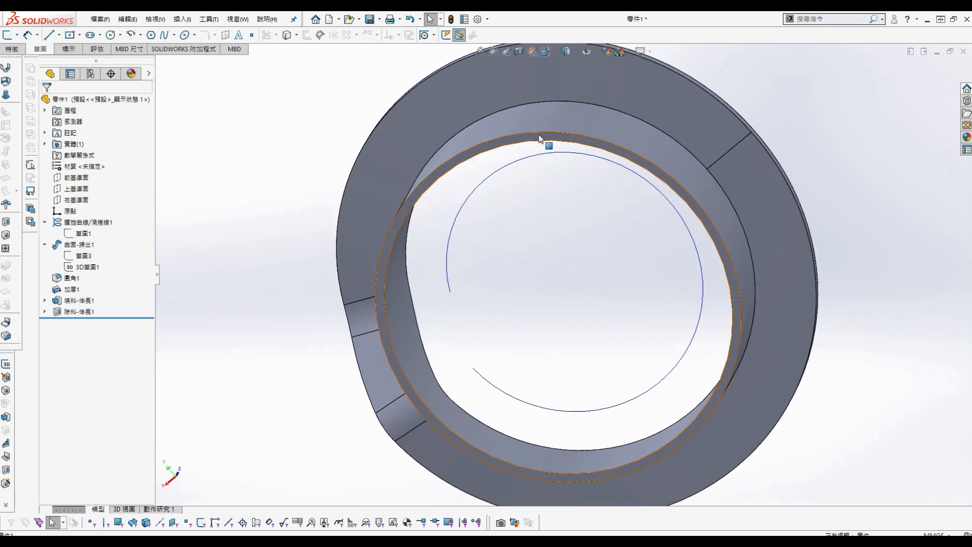
left_click(539, 139)
left_click(572, 91)
key("s")
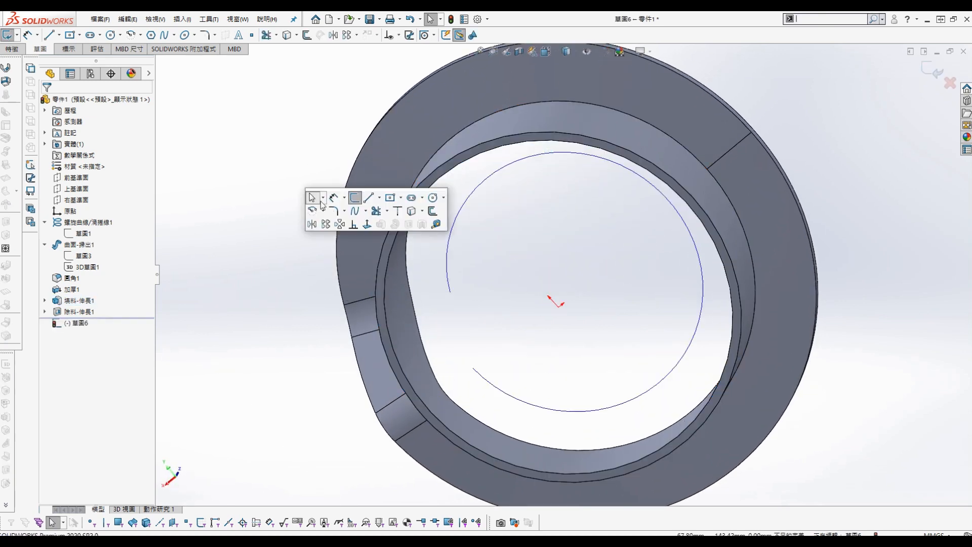
left_click(366, 225)
Sketch a circle centred on the origin that follows the ring's outer edge
key("s")
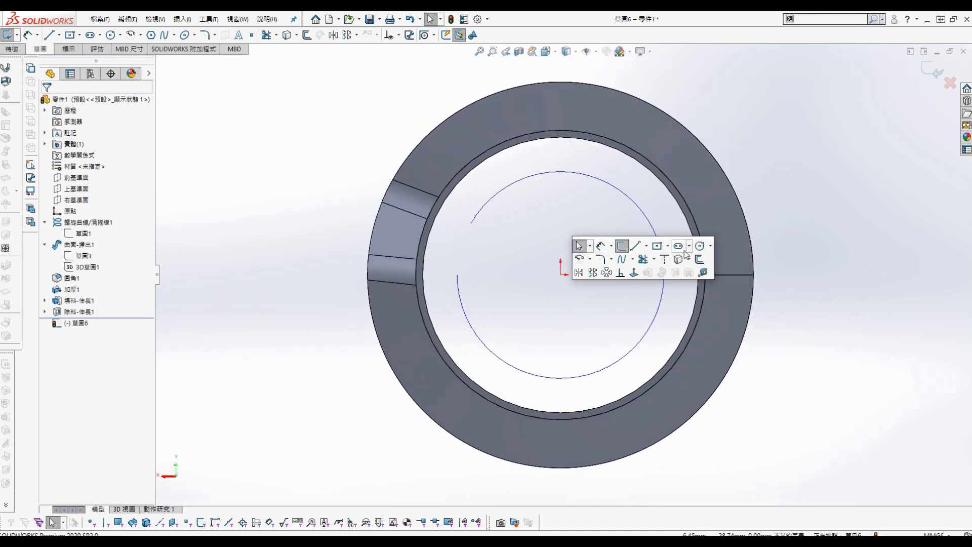
left_click(700, 247)
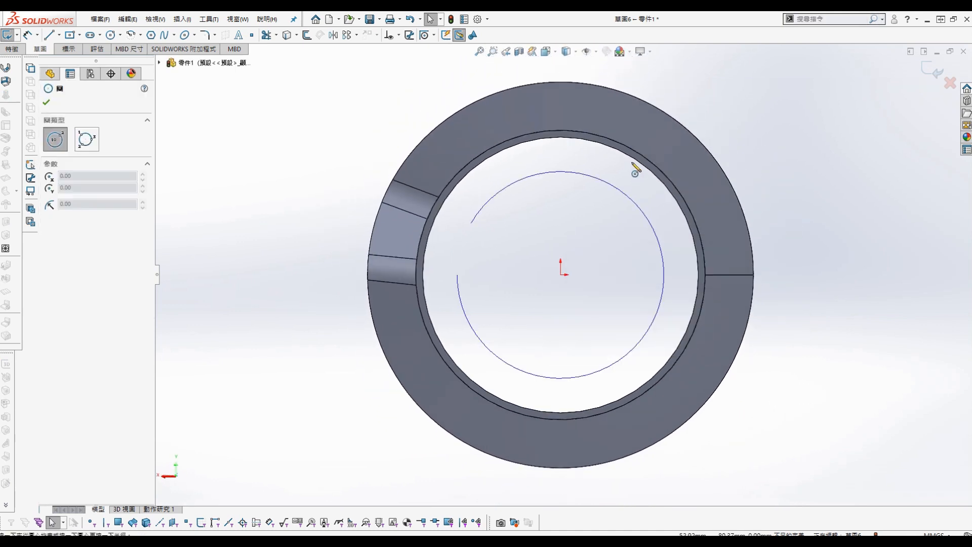
left_click(561, 274)
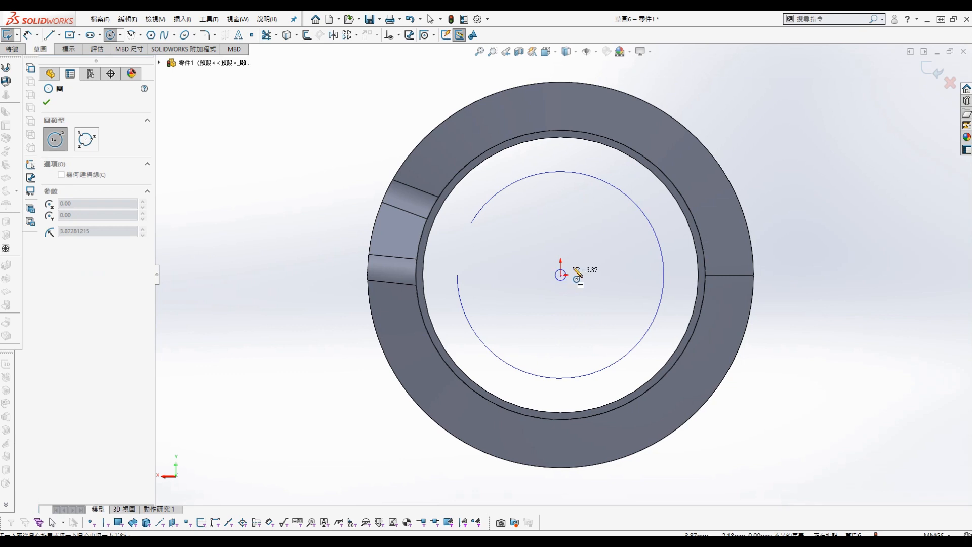
left_click(664, 170)
key("Escape")
Sketch a second circle about 74 mm in diameter centred on the origin, inside the ring's opening
key("s")
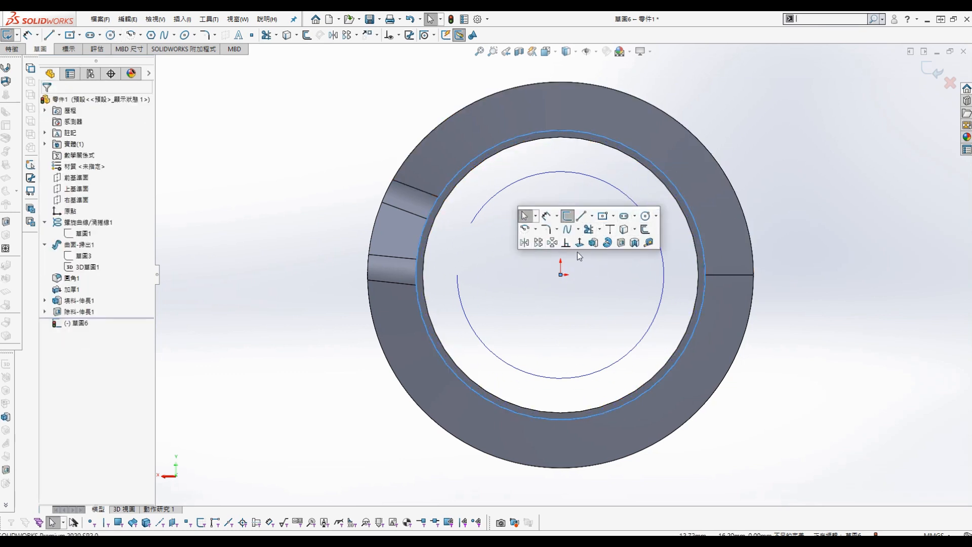
left_click(645, 219)
left_click(560, 275)
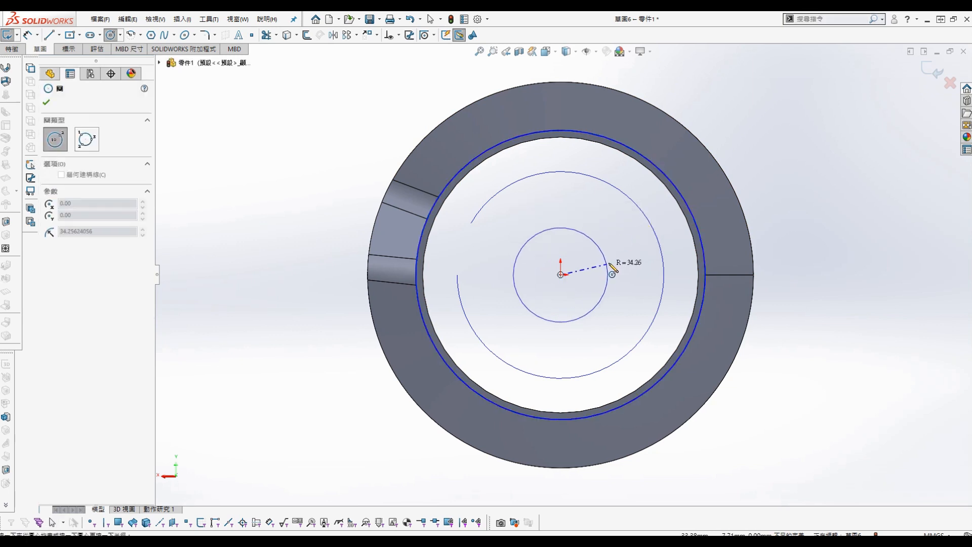
left_click(615, 262)
key("Escape")
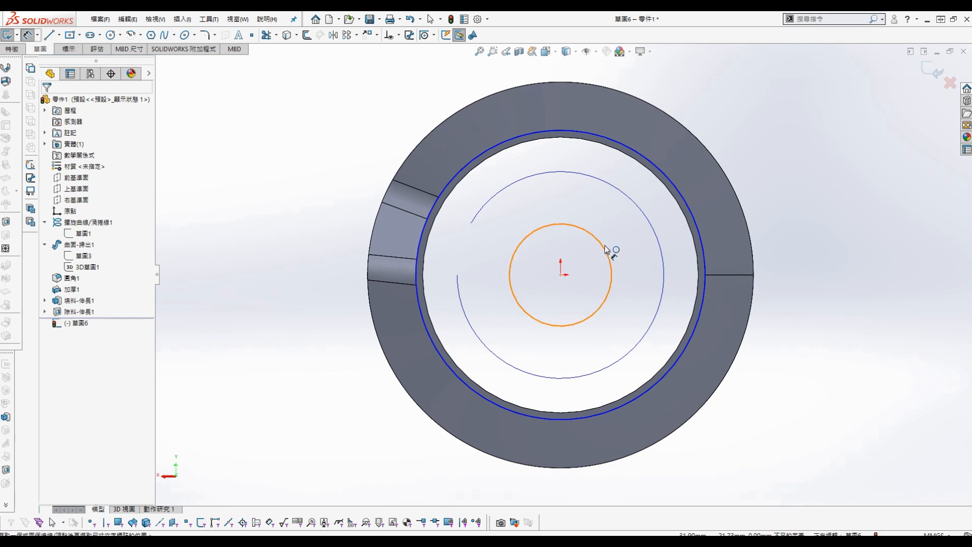
Dimension the inner sketch circle to a diameter of 100 mm
left_click(607, 251)
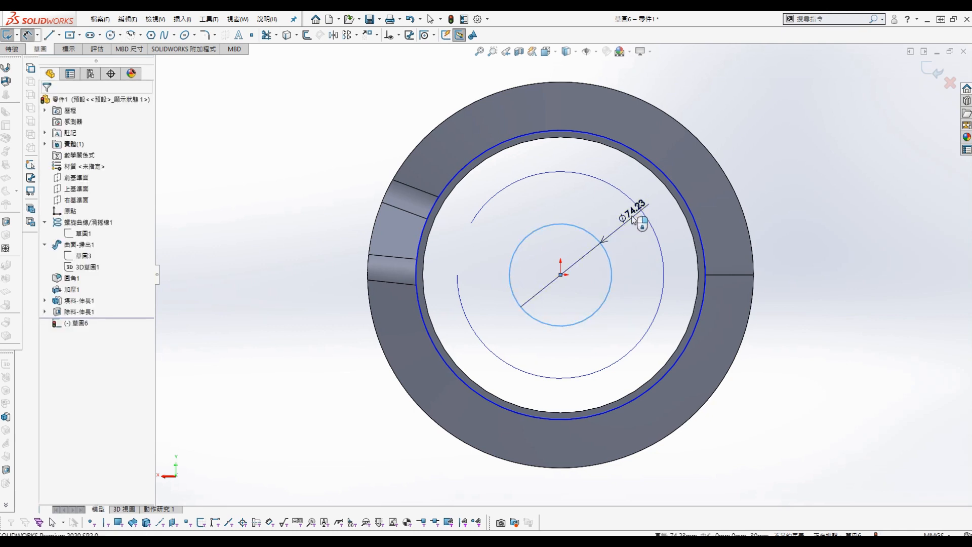
left_click(636, 219)
type("100")
key("Return")
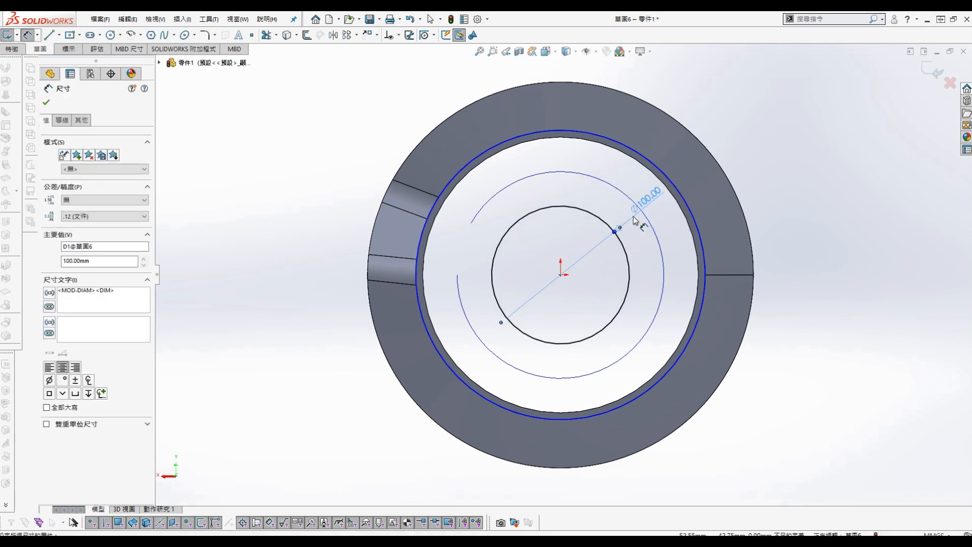
key("Escape")
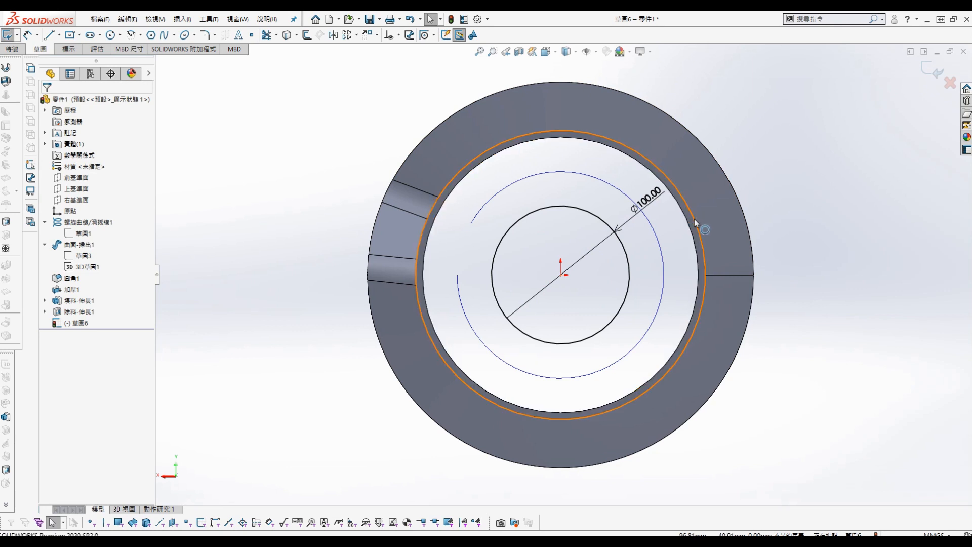
Pull the larger sketch circle off the ring and make it coradial with the ring's outer edge at the flange
left_click_drag(695, 219, 758, 209)
left_click(700, 232, "ctrl")
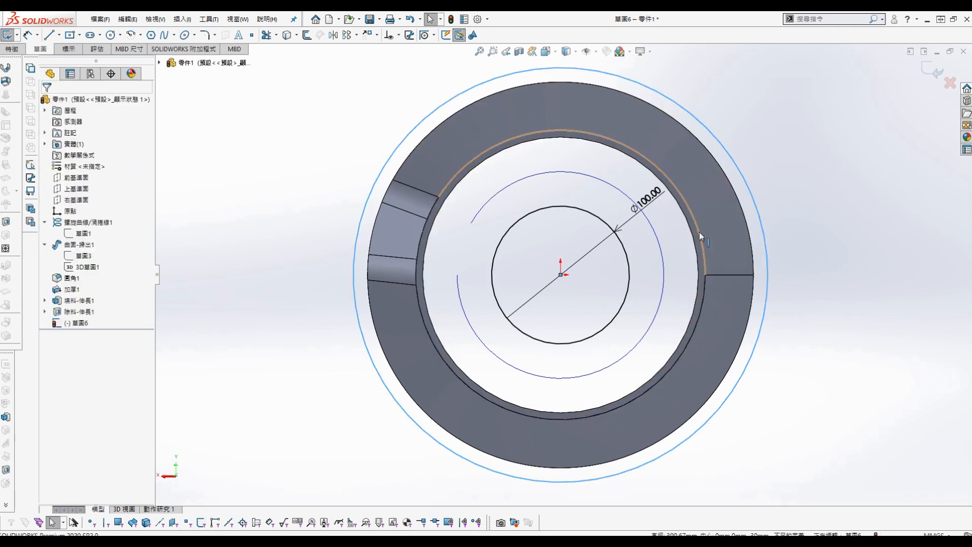
left_click(49, 266)
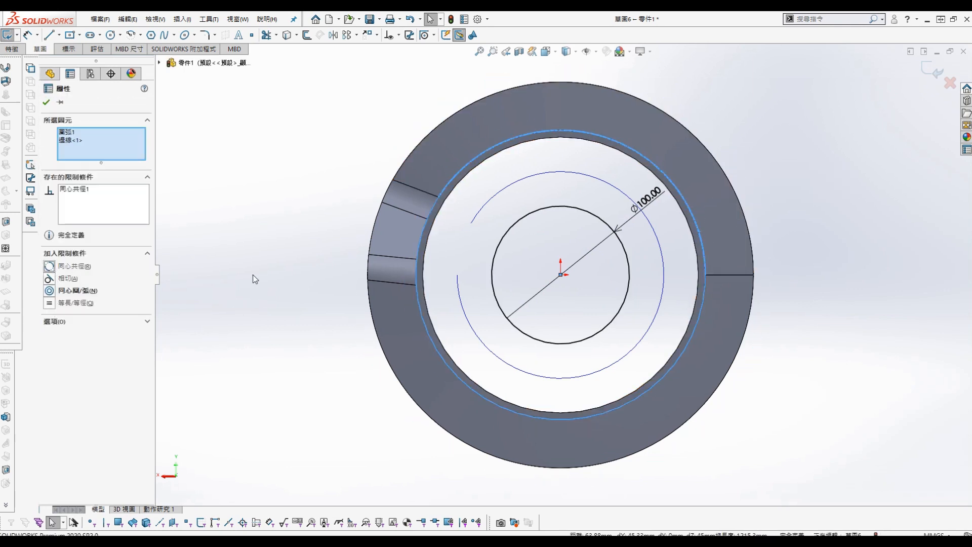
left_click(218, 264)
Extrude the area between the two circles 5 mm in the reversed direction, into the ring, merged with the body
middle_click_drag(215, 190, 282, 365)
key("s")
left_click(377, 394)
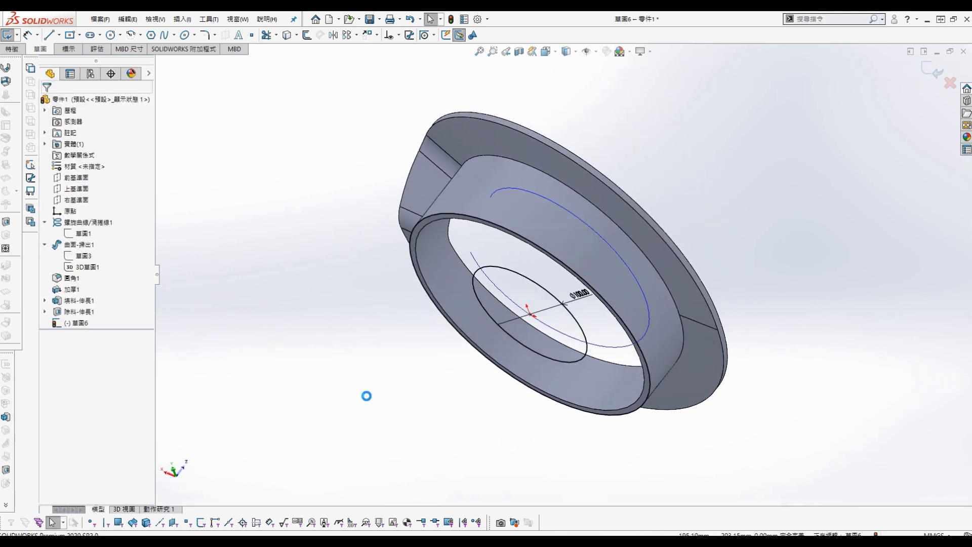
left_click(48, 163)
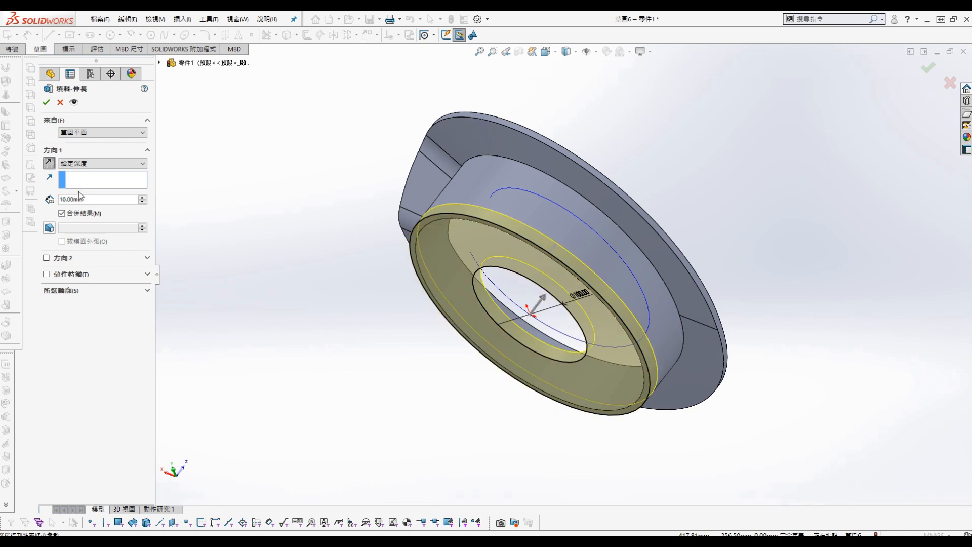
type("5")
key("Return")
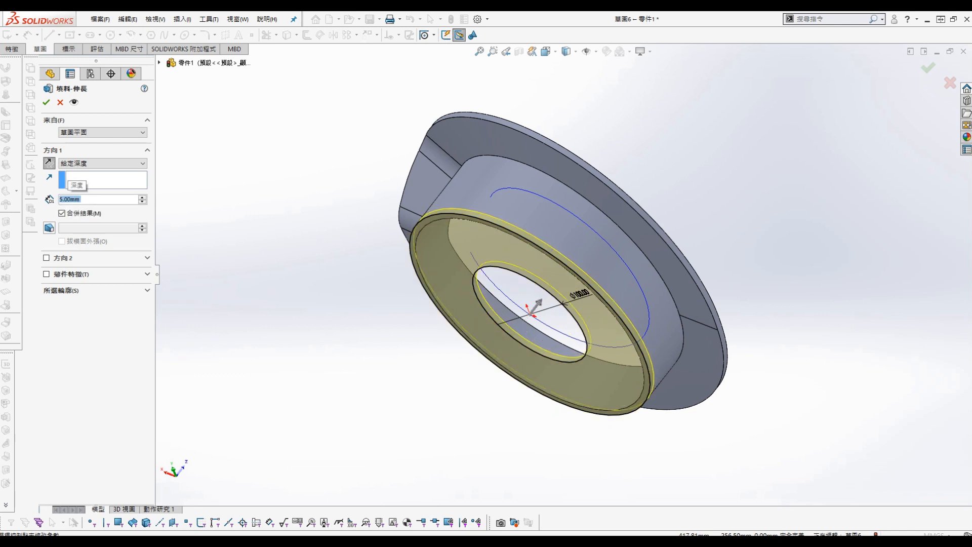
left_click(46, 103)
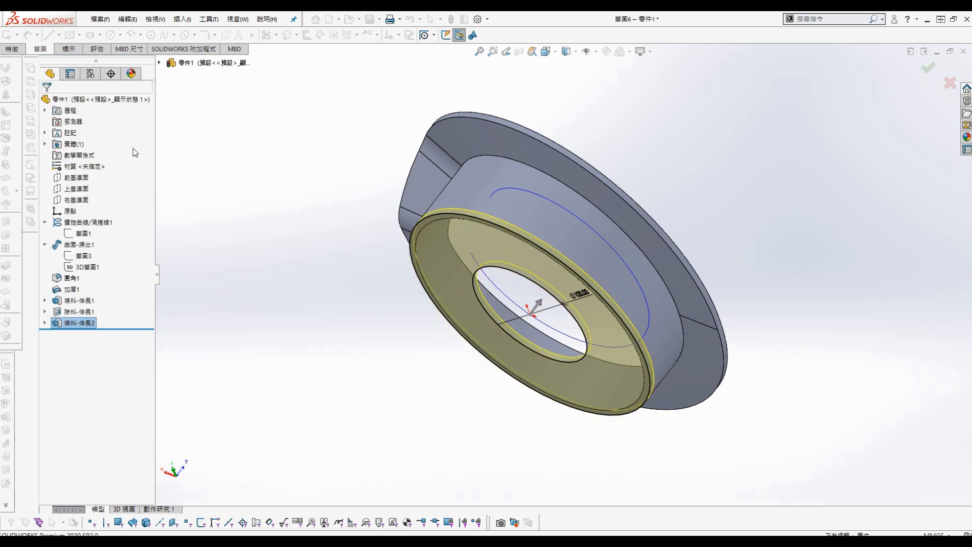
Hide the helix curve and view the part from above
middle_click_drag(363, 227, 254, 289)
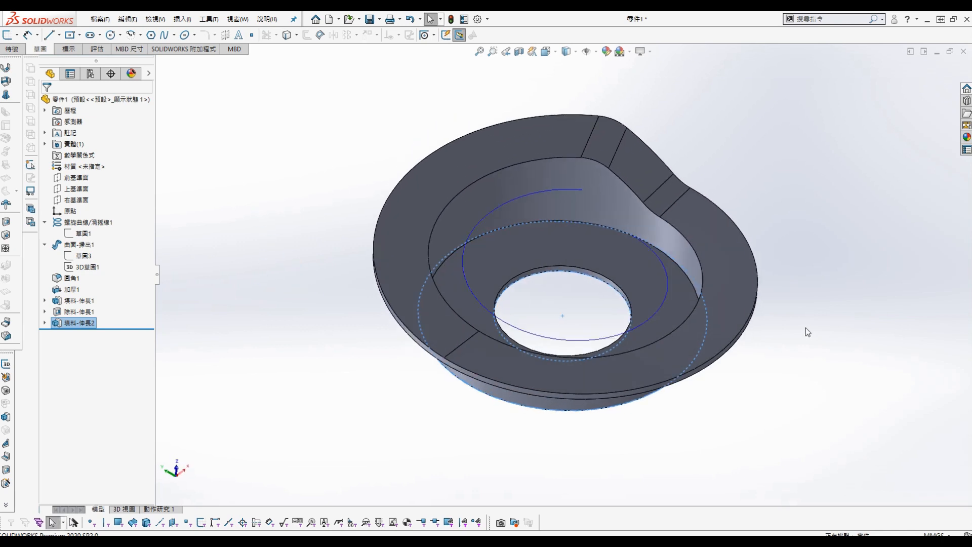
middle_click_drag(806, 327, 768, 278)
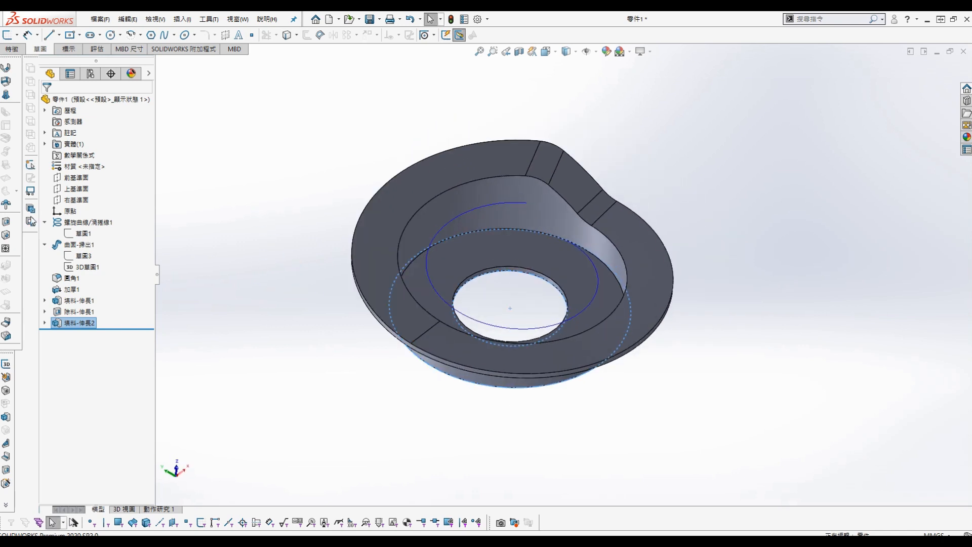
left_click(82, 223)
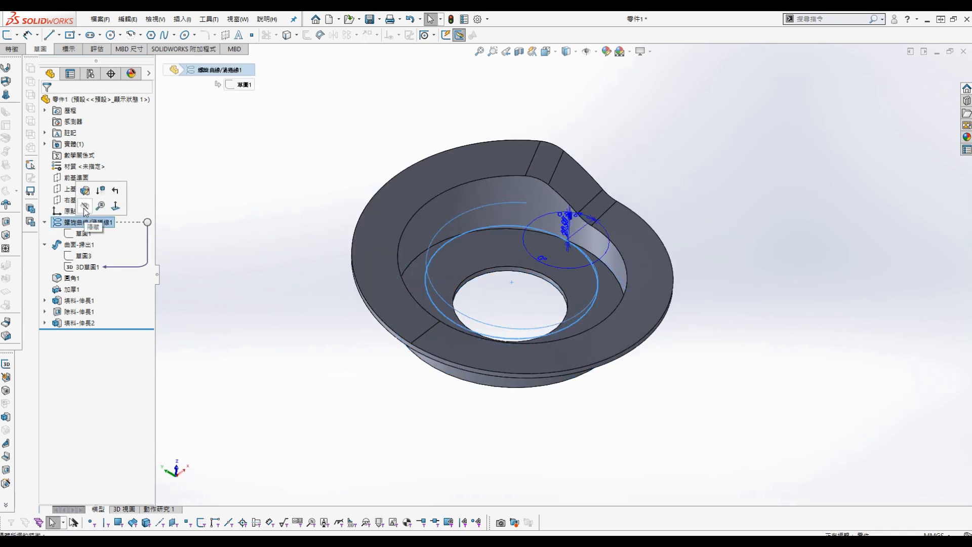
left_click(85, 206)
middle_click_drag(722, 171, 698, 213)
key("s")
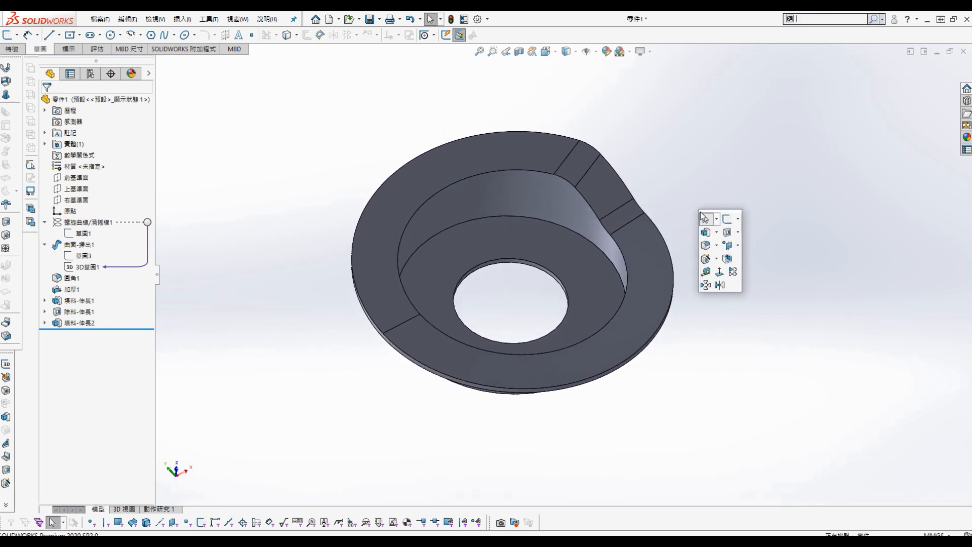
left_click(707, 245)
left_click(95, 151)
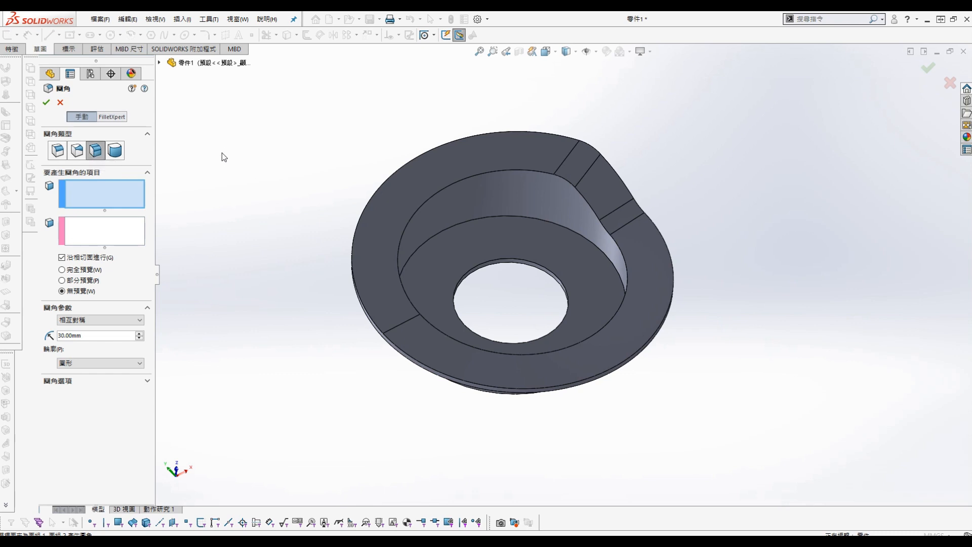
key("Escape")
Draft the inner wall of the ring by 5 degrees, using the upper face of the floor as the neutral plane
middle_click_drag(407, 284, 383, 212)
left_click(182, 19)
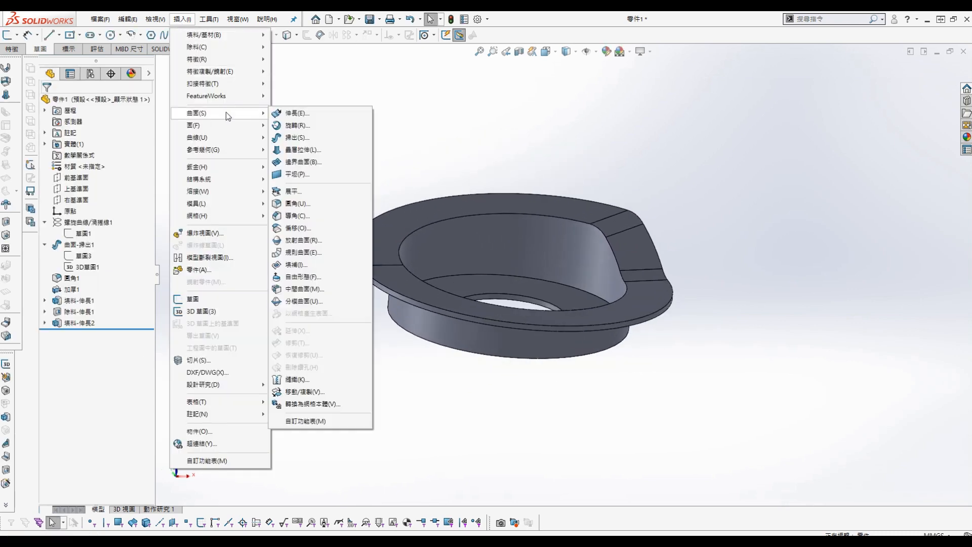
mouse_move(218, 129)
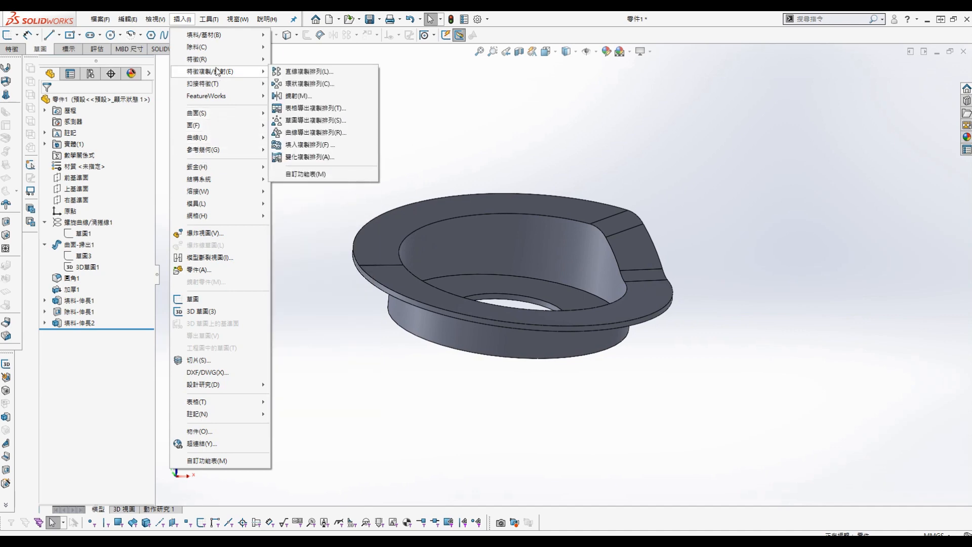
mouse_move(216, 65)
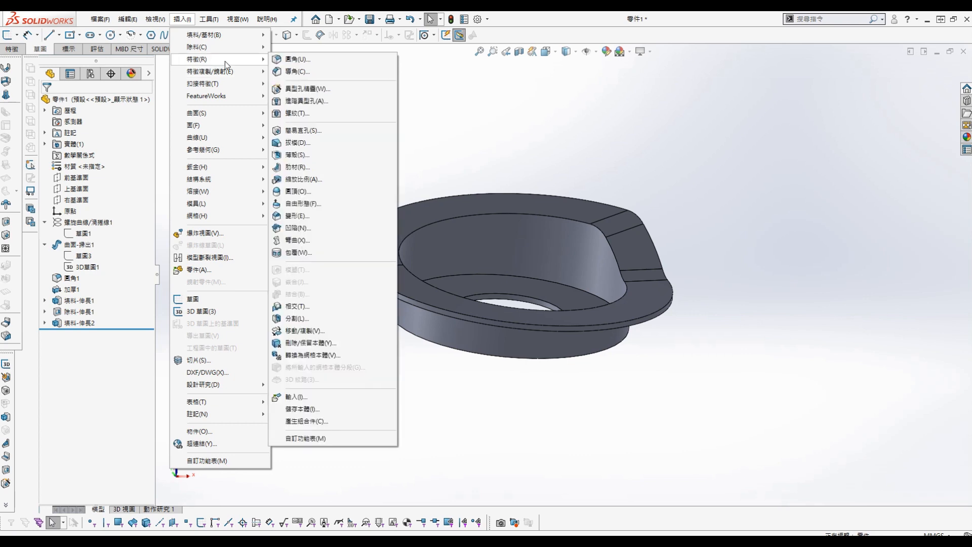
left_click(300, 143)
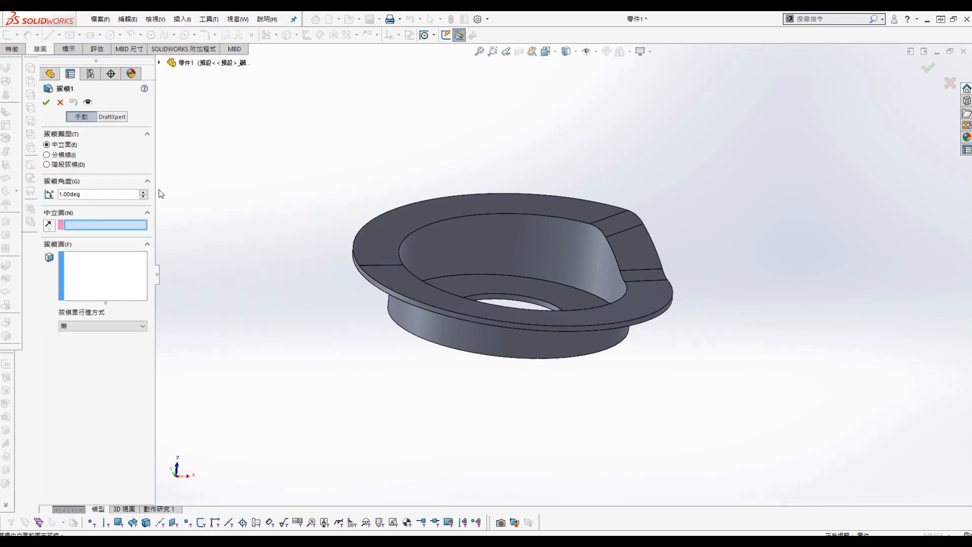
left_click(116, 191)
double_click(105, 194)
type("5")
key("Return")
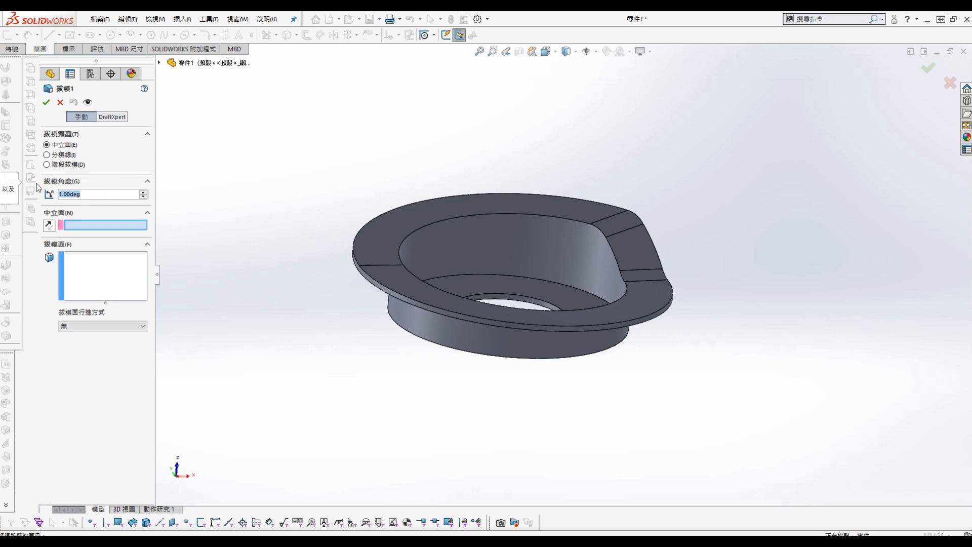
scroll(557, 303, "down", 3)
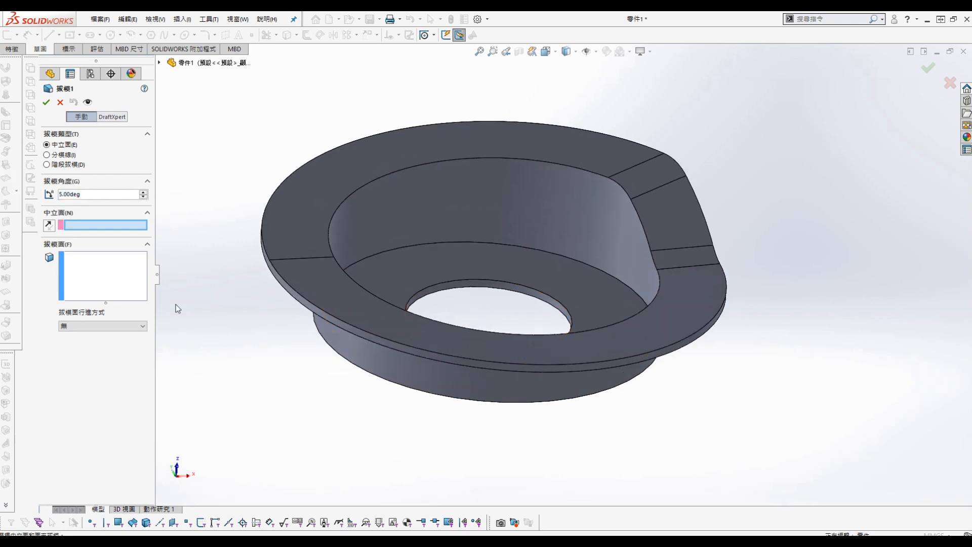
left_click(557, 287)
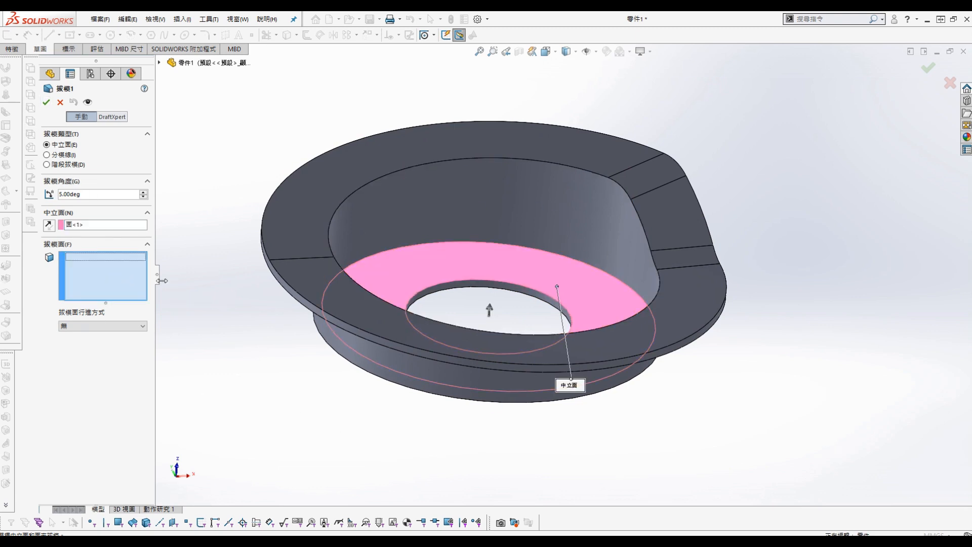
left_click(485, 209)
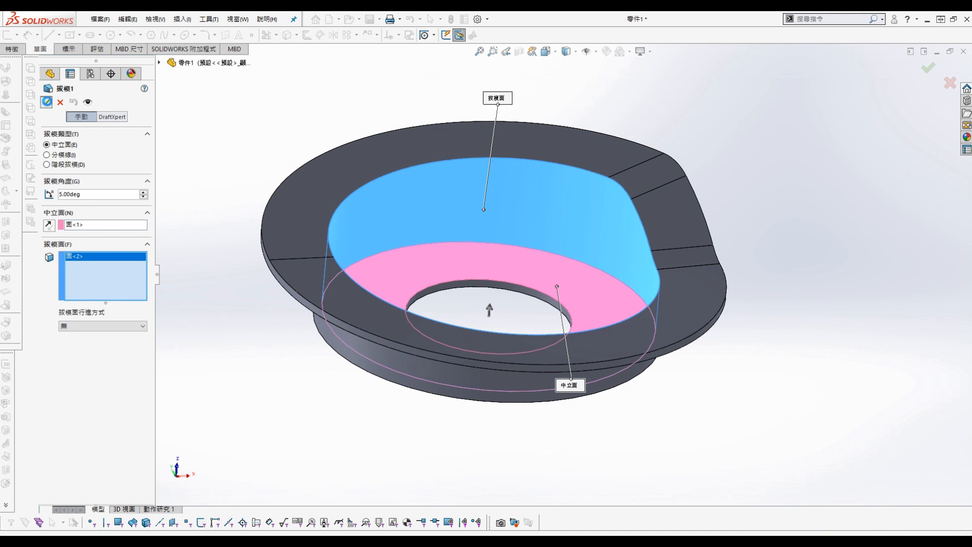
key("Return")
Examine the inner wall's draft in a section view cut along the Top plane, and turn the section off
middle_click_drag(305, 204, 471, 344)
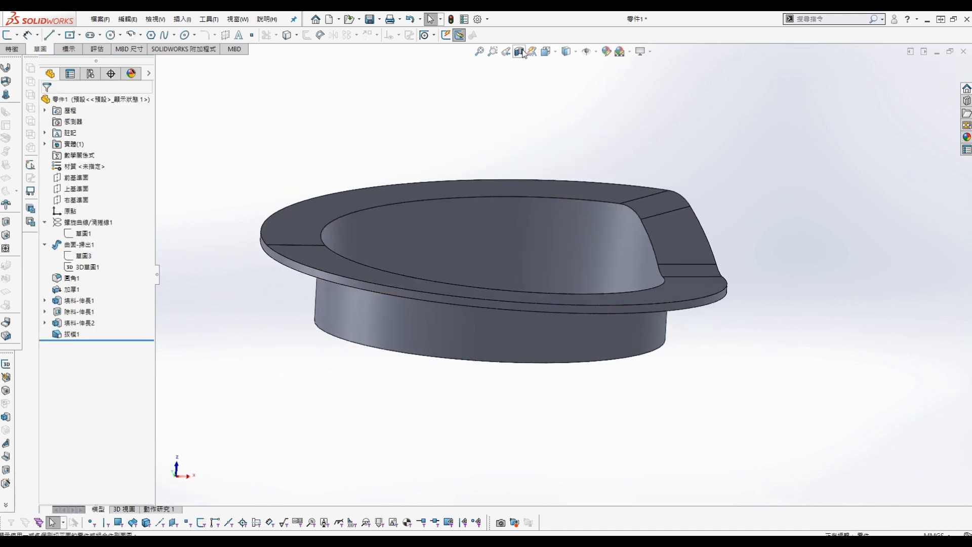
left_click(519, 51)
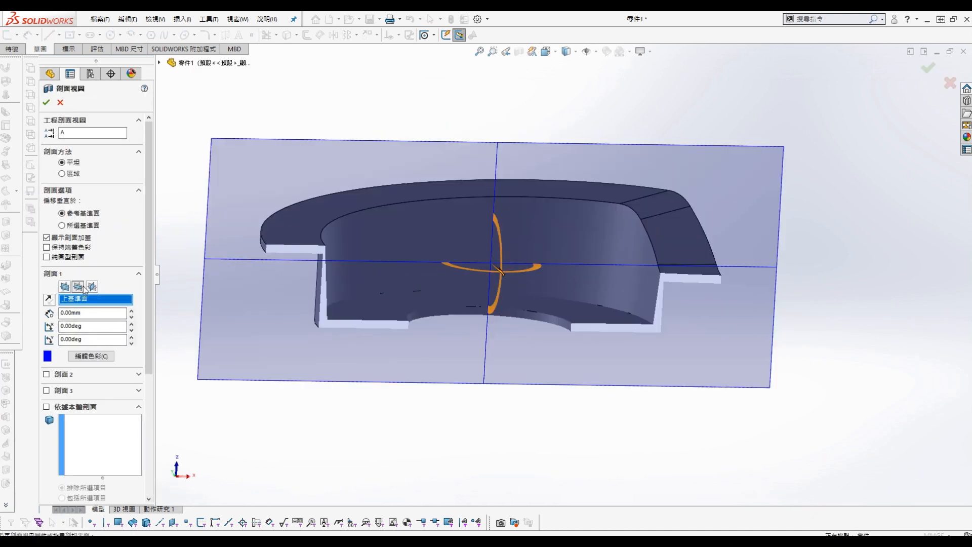
left_click(77, 286)
left_click(46, 103)
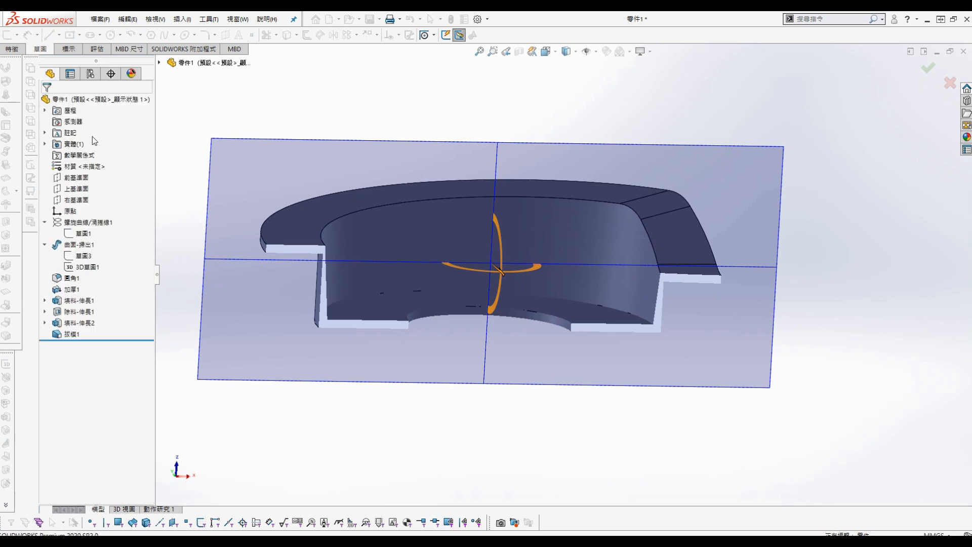
middle_click_drag(566, 254, 557, 225)
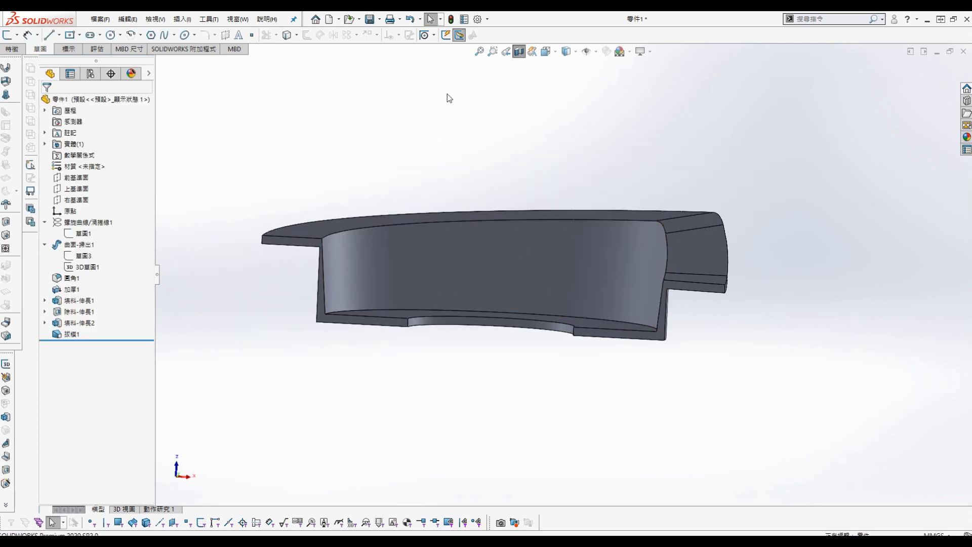
left_click(519, 51)
middle_click_drag(511, 208, 478, 274)
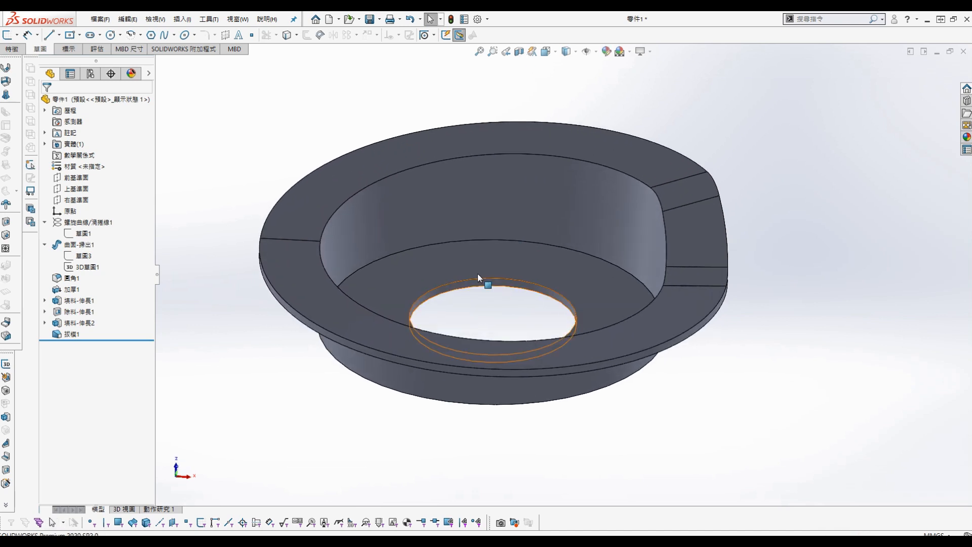
Draft the outer wall of the ring by 5 degrees, using the underside of the floor as the neutral plane
left_click(182, 19)
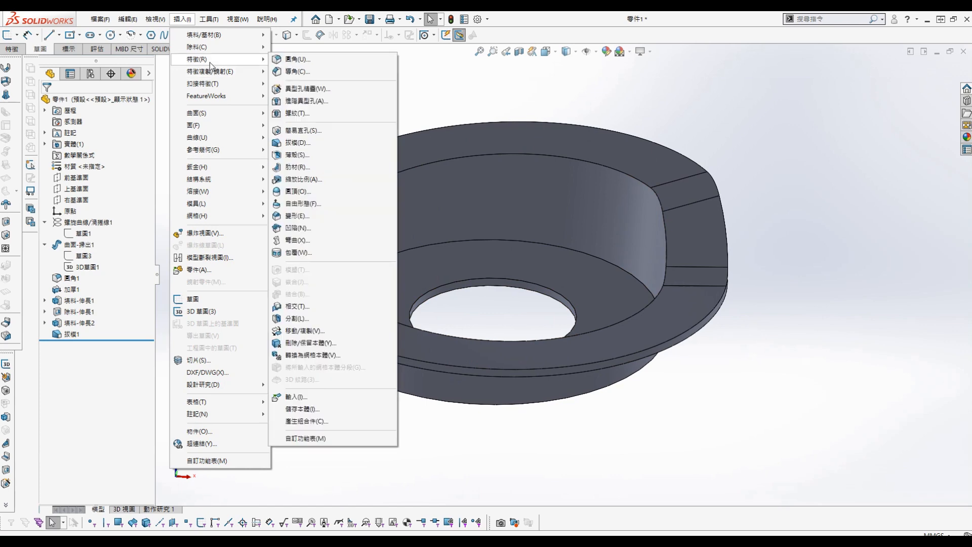
mouse_move(243, 71)
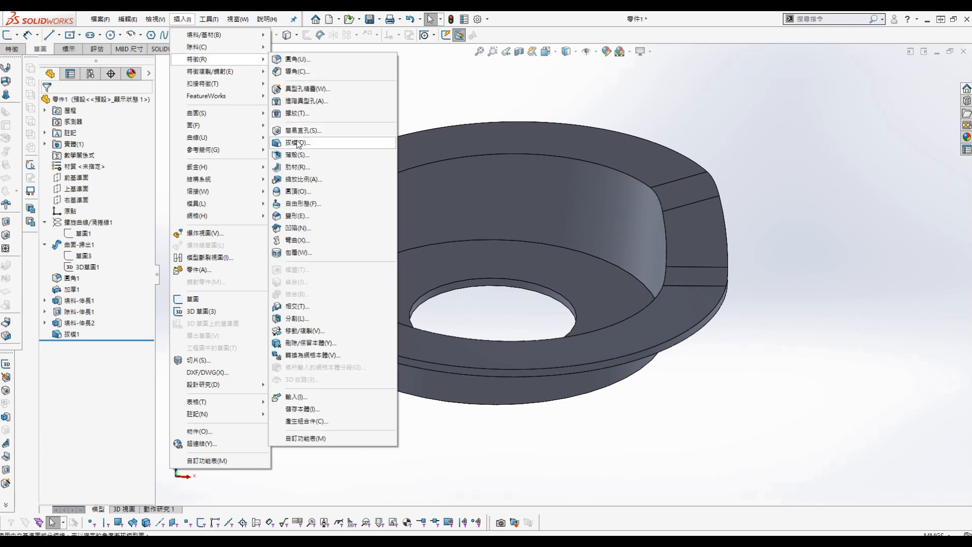
left_click(297, 143)
middle_click_drag(373, 352, 366, 286)
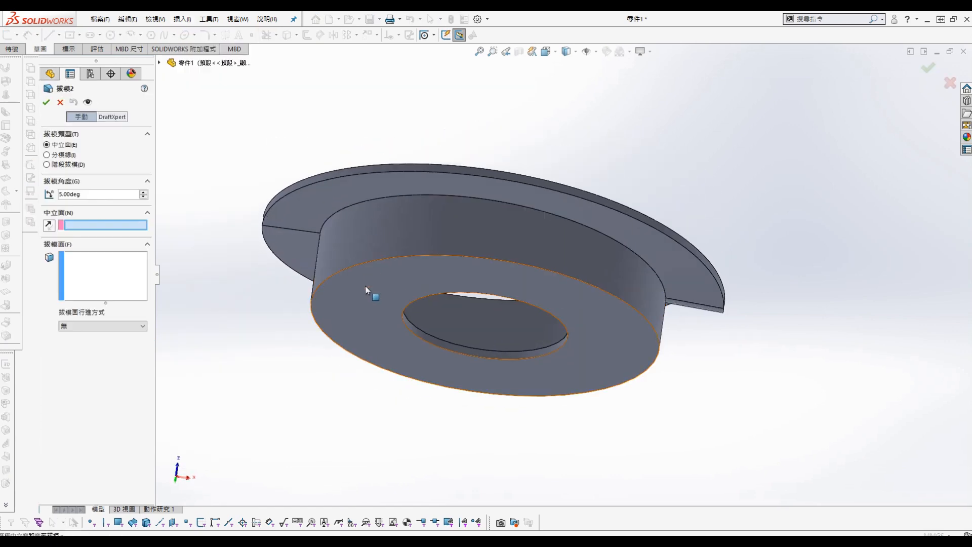
left_click(366, 286)
left_click(386, 246)
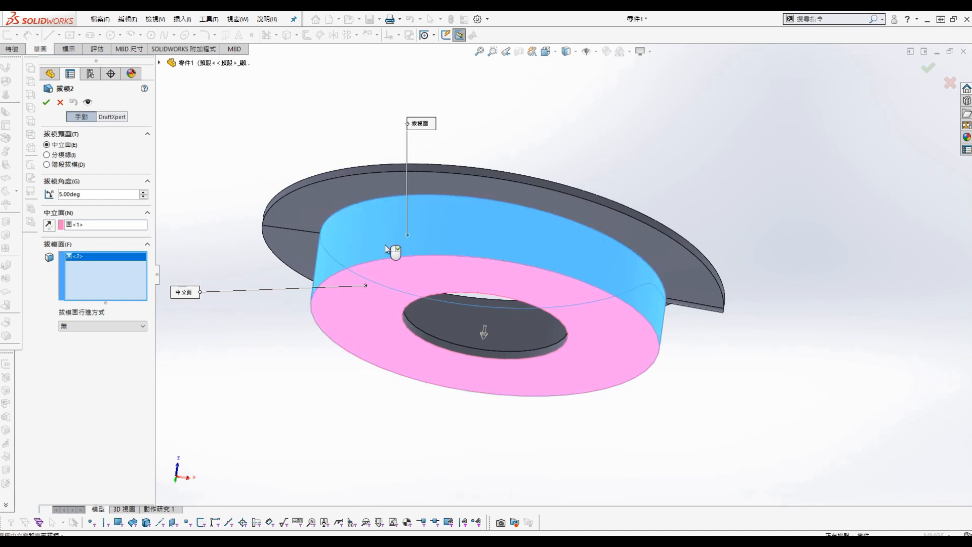
left_click(45, 103)
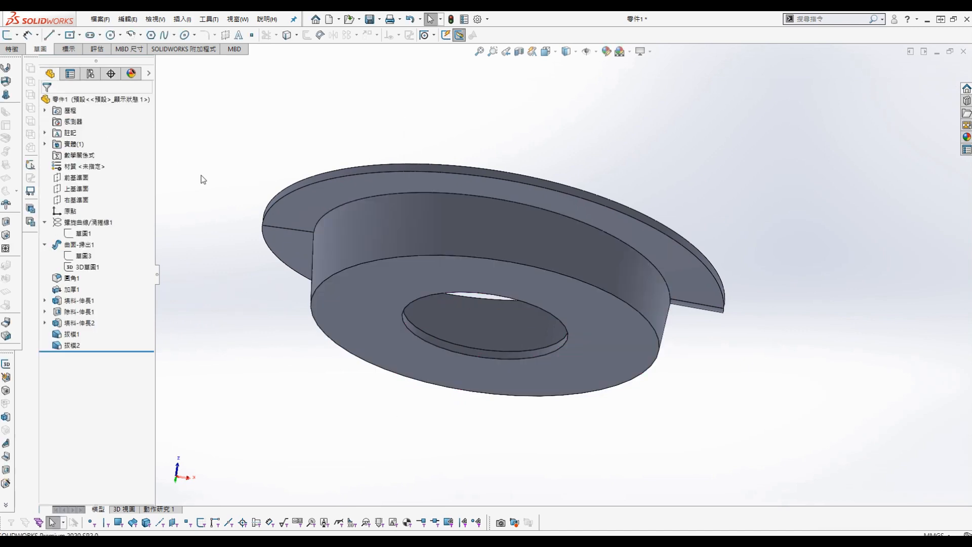
Inspect the wall thickness between both drafted faces in a Top plane section view, and return to the full model
left_click(519, 52)
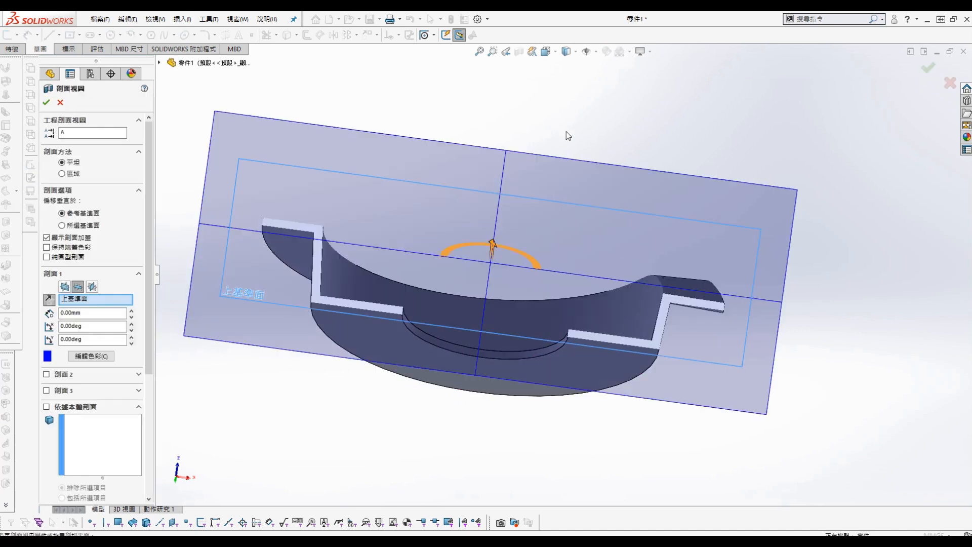
middle_click_drag(571, 178, 563, 246)
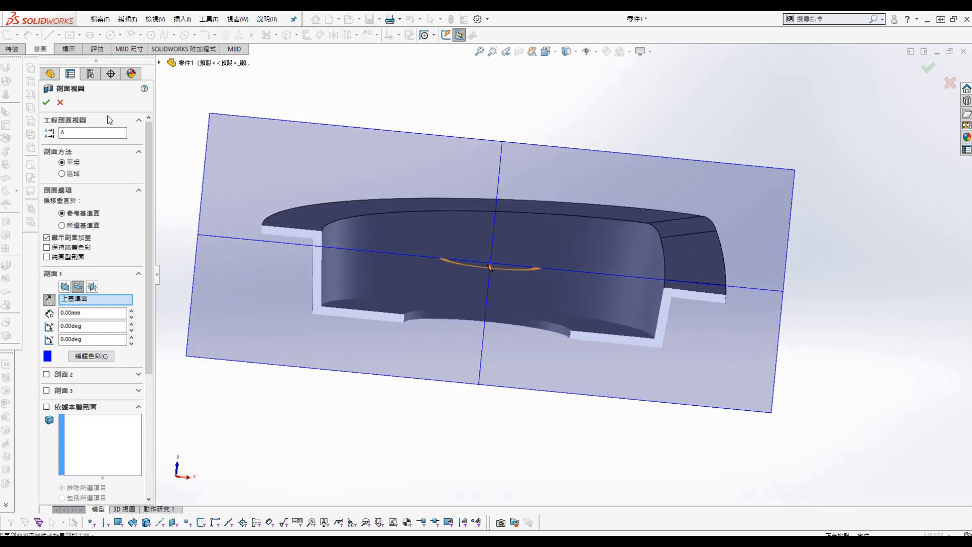
left_click(46, 103)
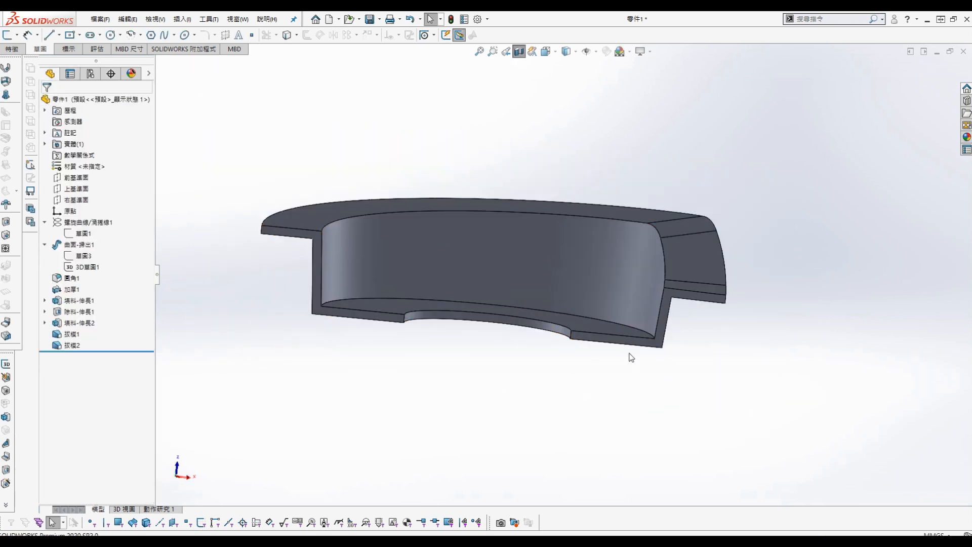
left_click(519, 52)
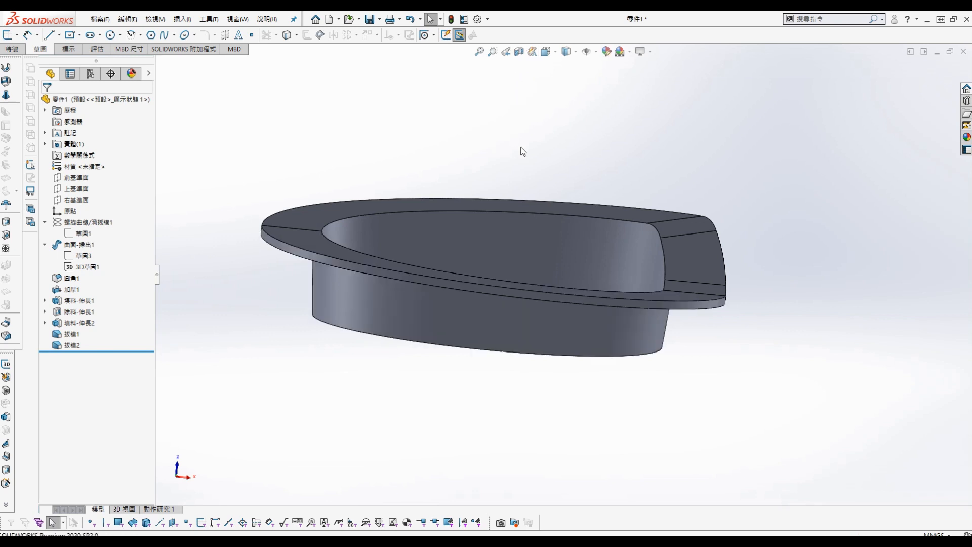
middle_click_drag(523, 151, 518, 207)
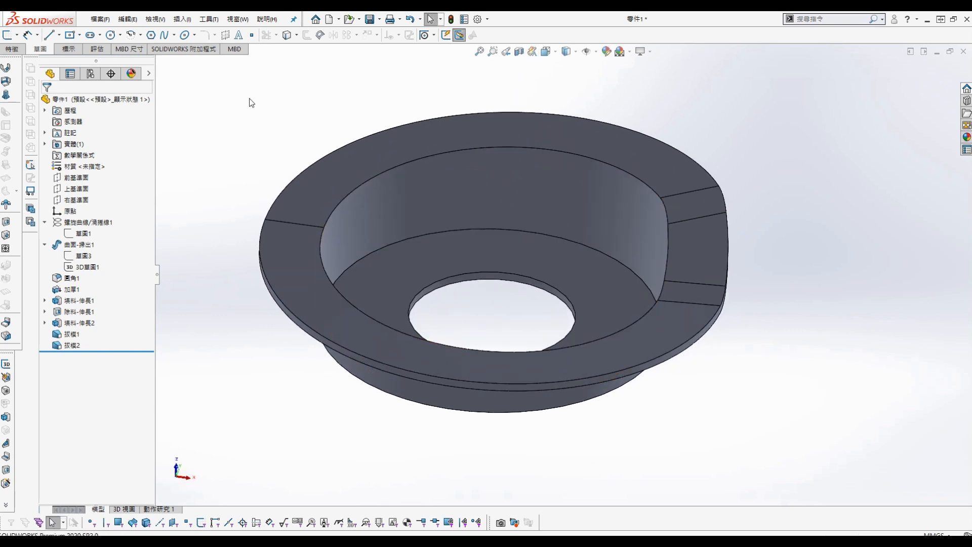
Add a 5 mm face fillet between the five upper faces of the flange and the inner wall of the ring
left_click(182, 20)
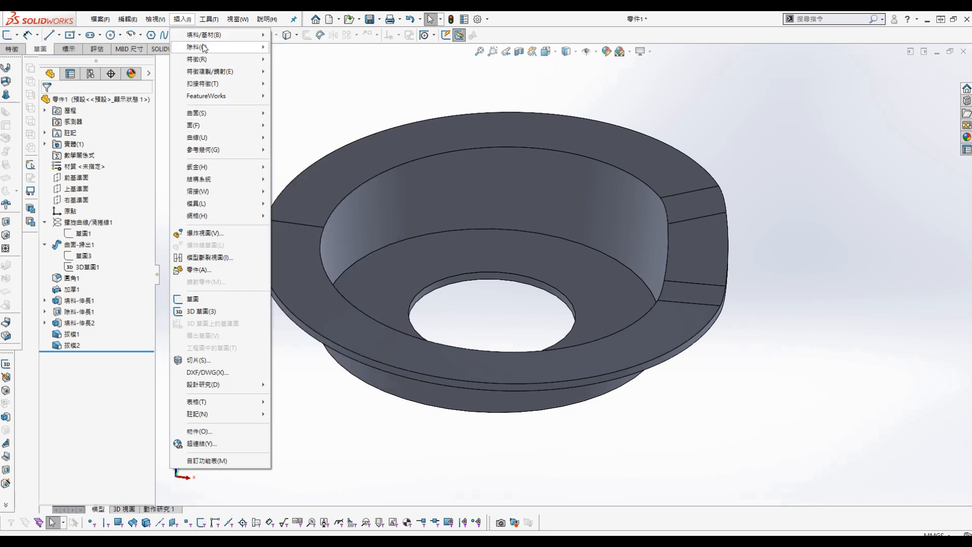
mouse_move(203, 60)
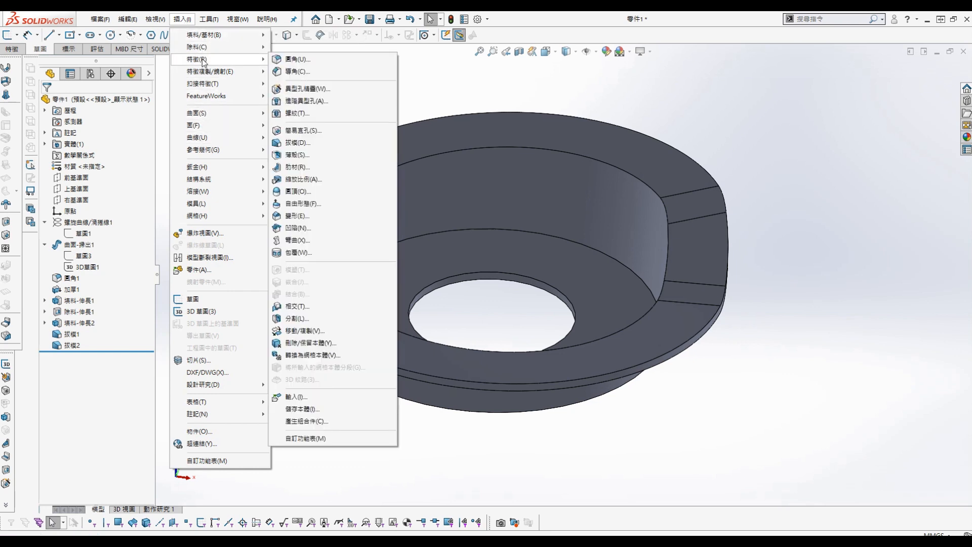
left_click(298, 59)
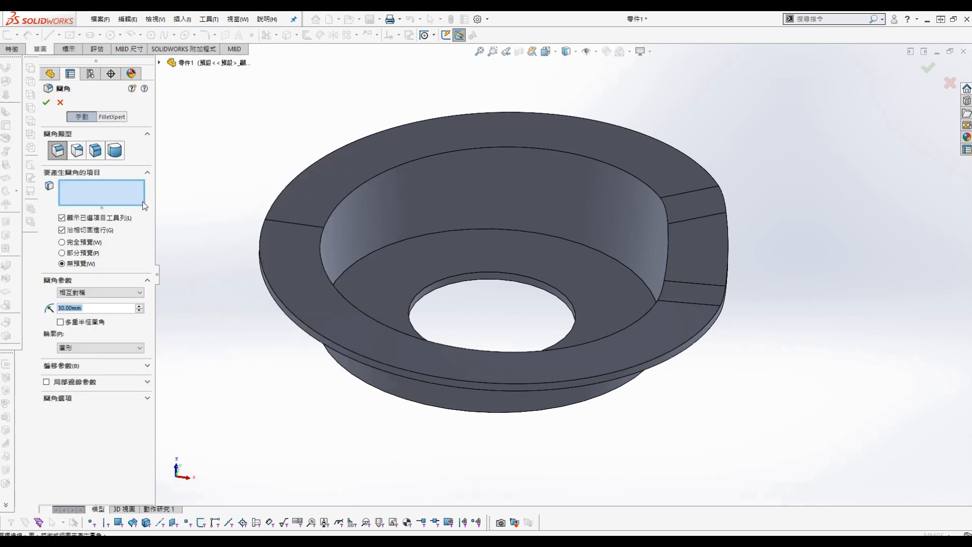
left_click(98, 154)
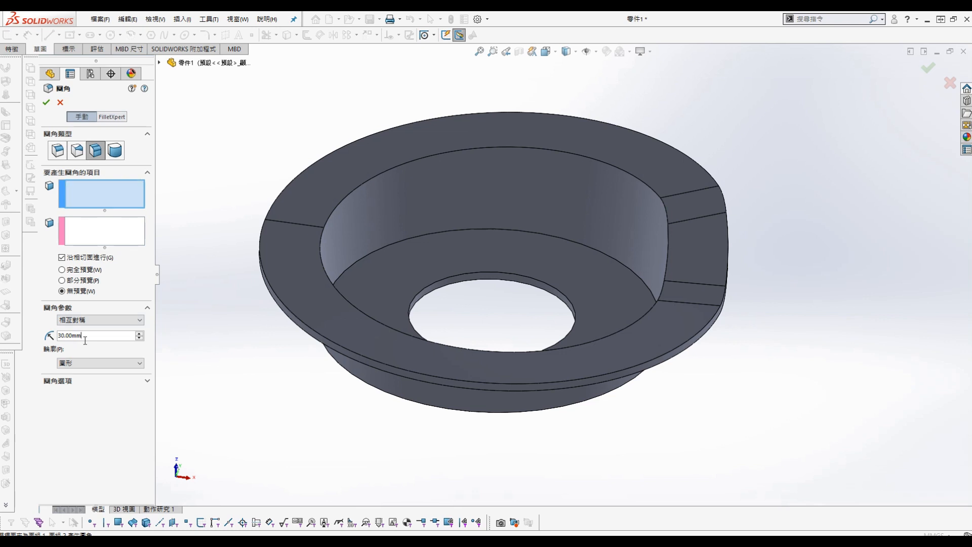
type("5")
key("Return")
left_click(322, 201)
left_click(310, 260)
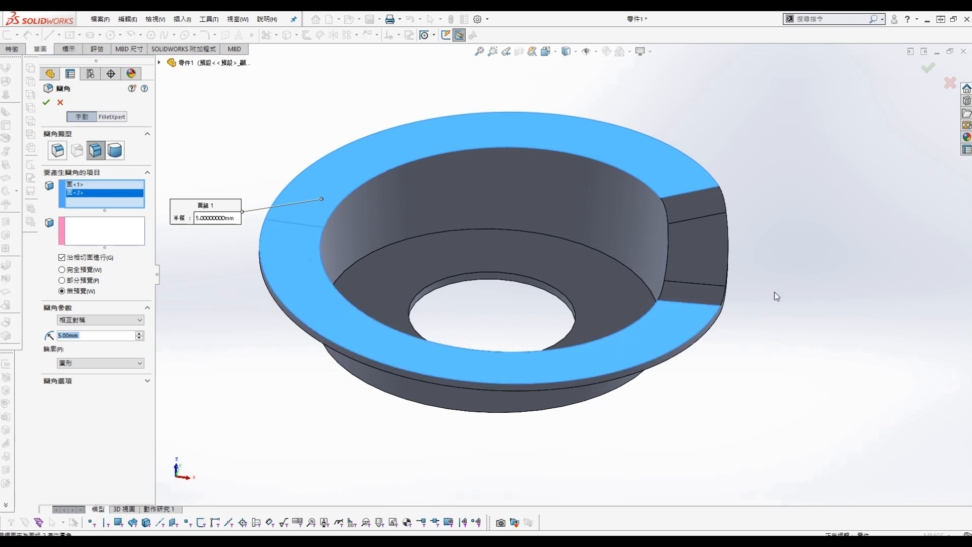
left_click(692, 296)
left_click(702, 259)
left_click(688, 202)
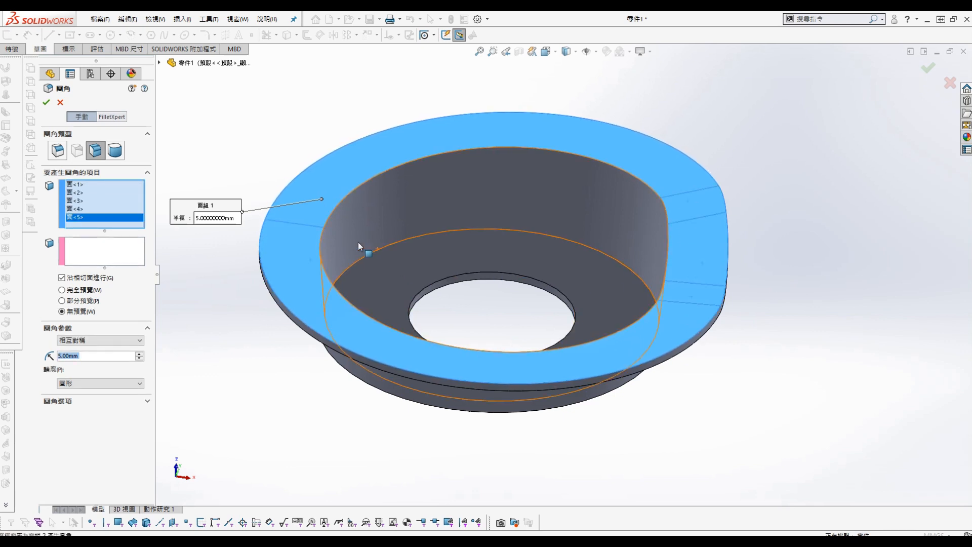
left_click(101, 252)
left_click(388, 219)
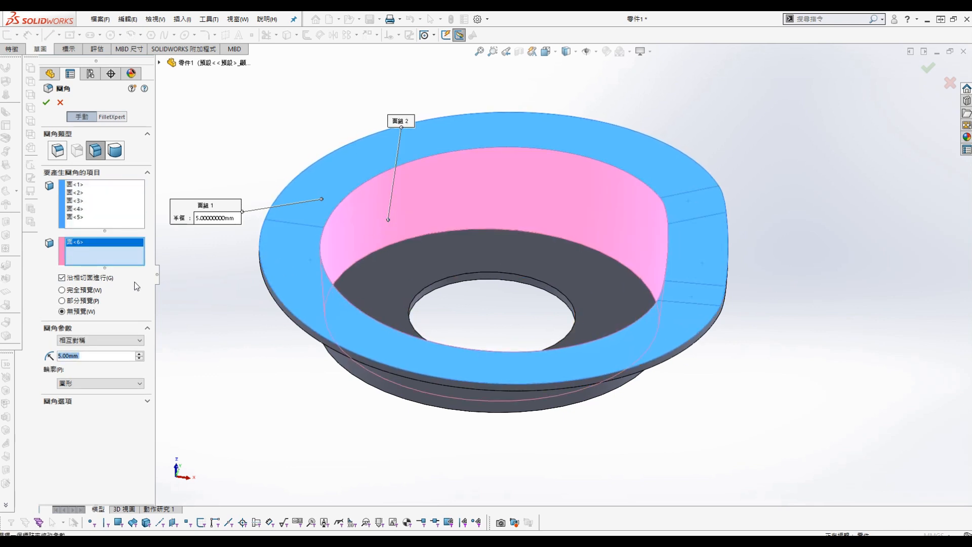
key("Return")
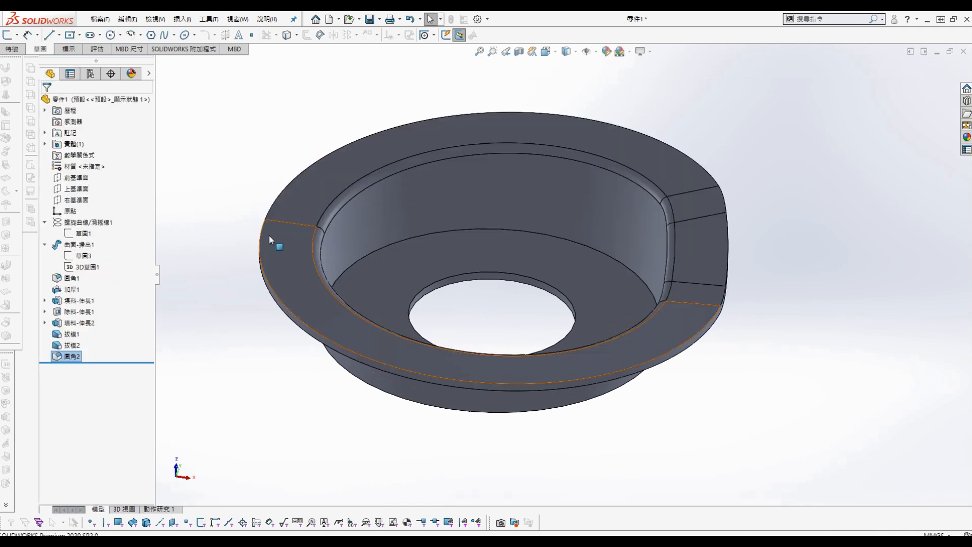
Edit the face fillet between the flange and the inner wall, setting its radius to 10 mm
middle_click_drag(341, 348, 335, 300)
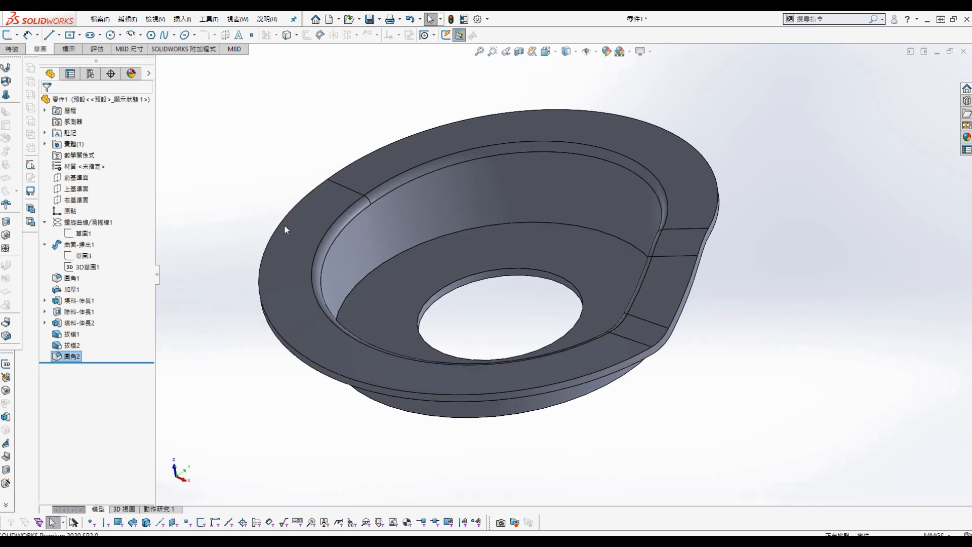
right_click(71, 358)
key("Escape")
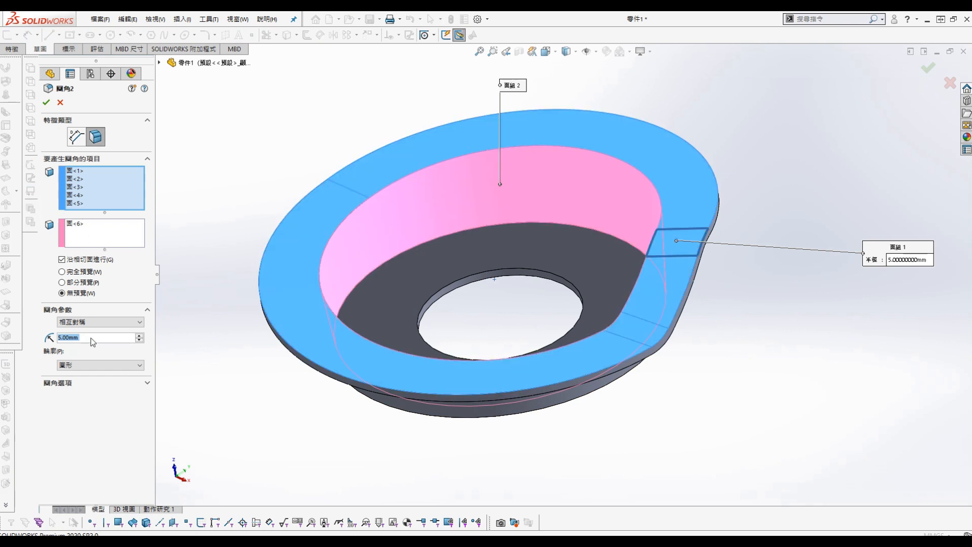
type("10")
key("Return")
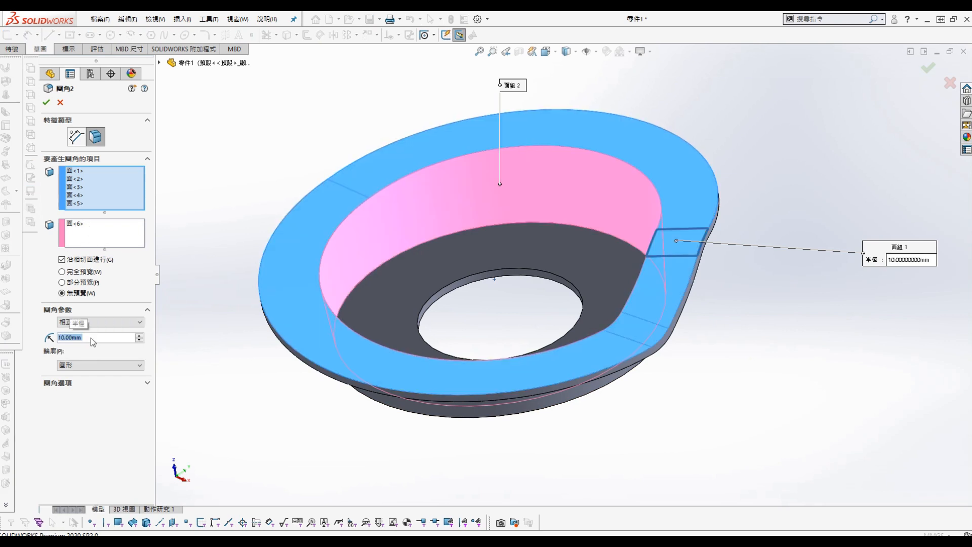
left_click(48, 102)
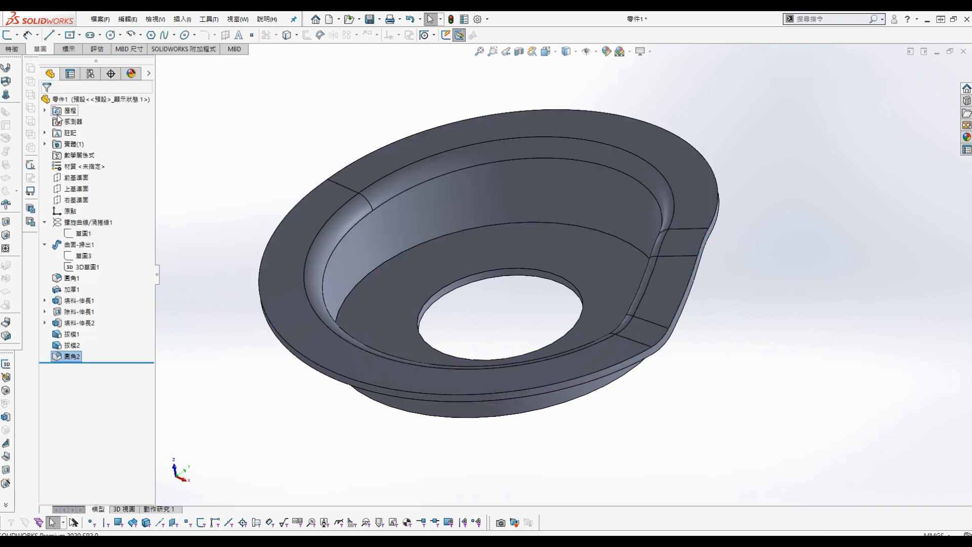
Start a face fillet with the flange's five underside faces as the first face set
middle_click_drag(251, 207, 239, 69)
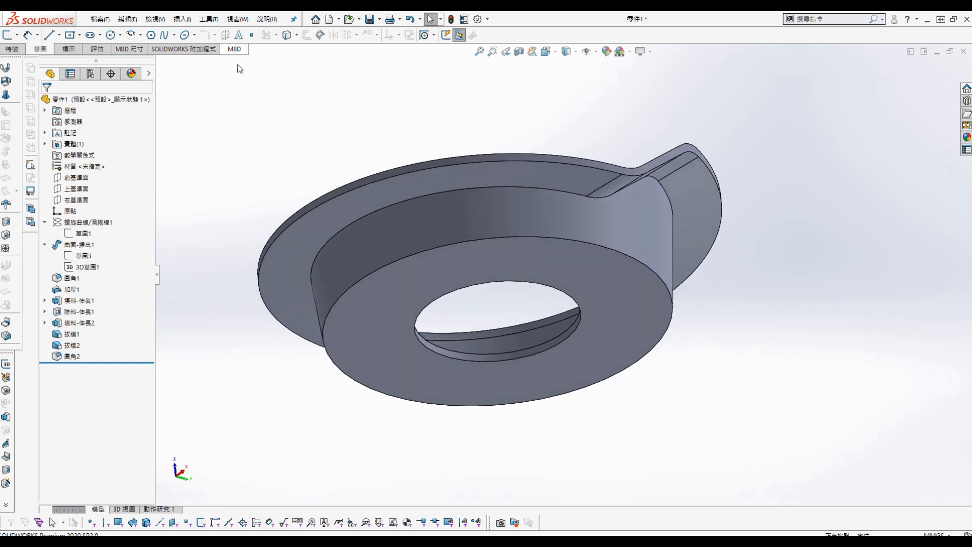
left_click(182, 18)
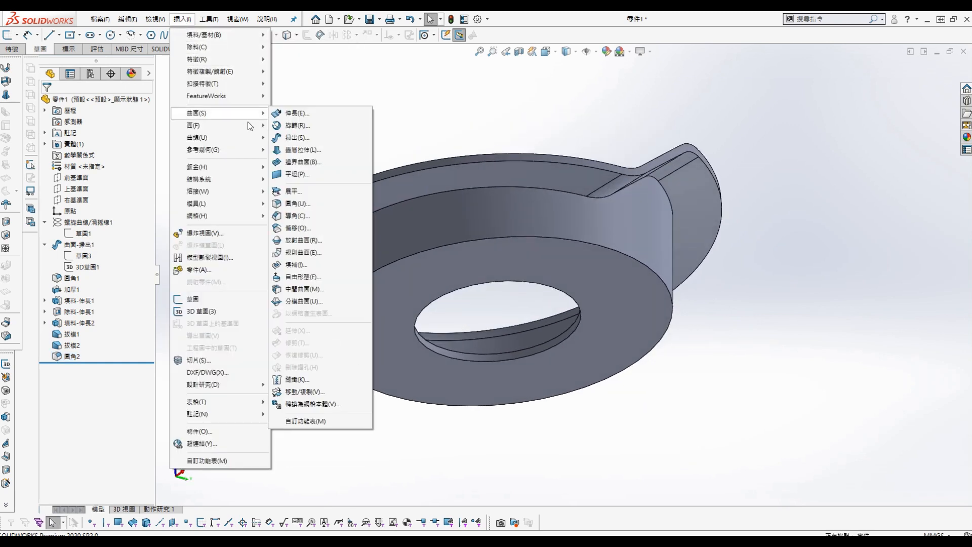
left_click(402, 115)
key("s")
left_click(421, 159)
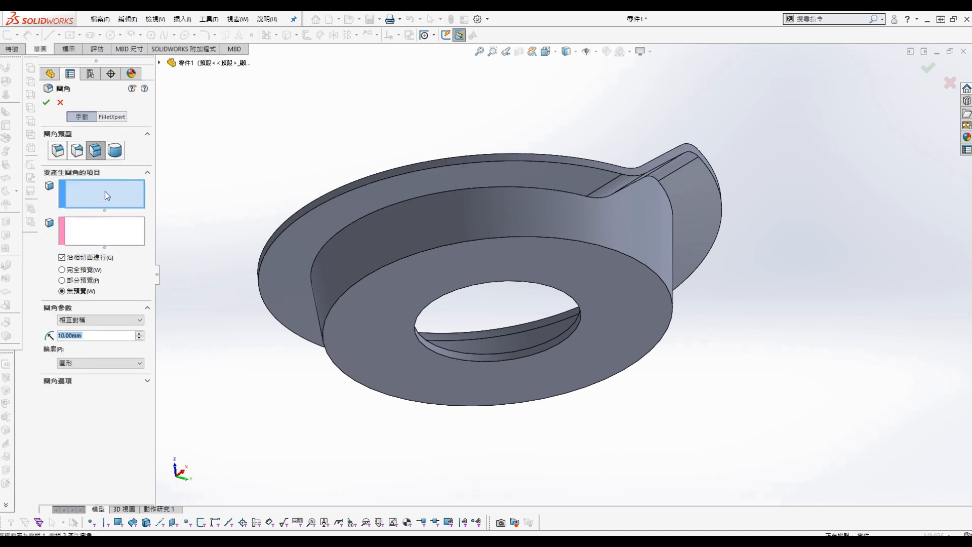
left_click(105, 193)
middle_click_drag(686, 279, 678, 220)
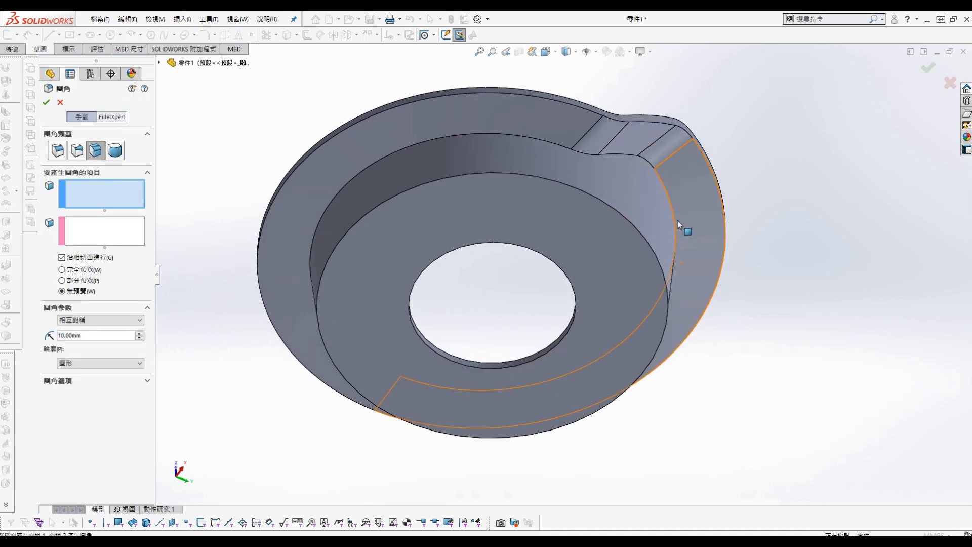
left_click(686, 190)
left_click(663, 151)
left_click(639, 140)
left_click(602, 138)
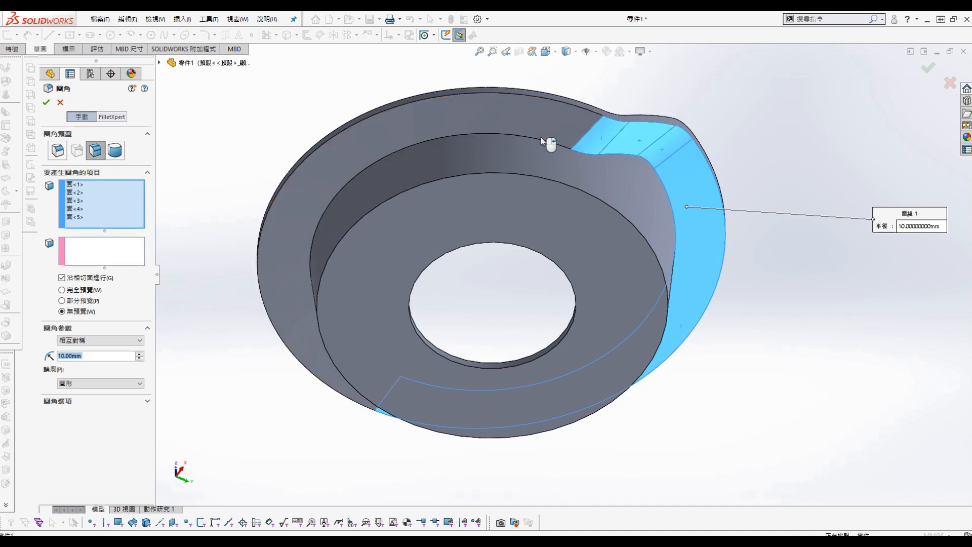
left_click(549, 145)
Use the ring's outer wall as the second face set and create the face fillet with a 5 mm radius
middle_click_drag(599, 398, 628, 421)
left_click(130, 253)
middle_click_drag(286, 330, 269, 340)
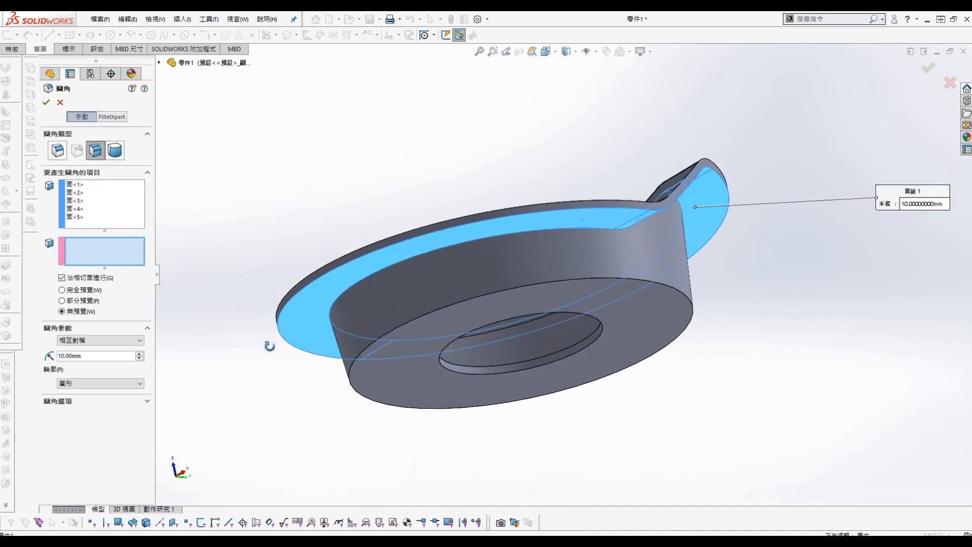
left_click(498, 270)
left_click(103, 356)
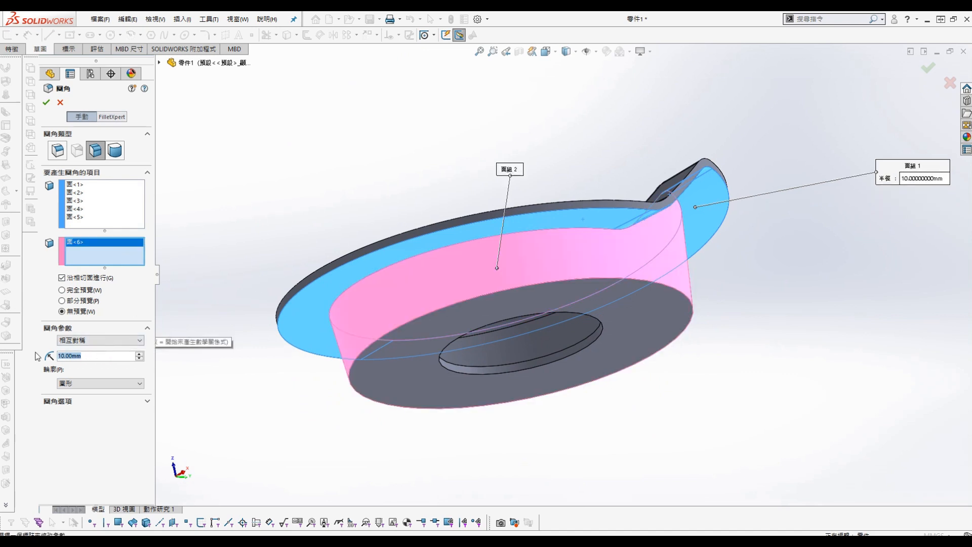
type("5")
key("Return")
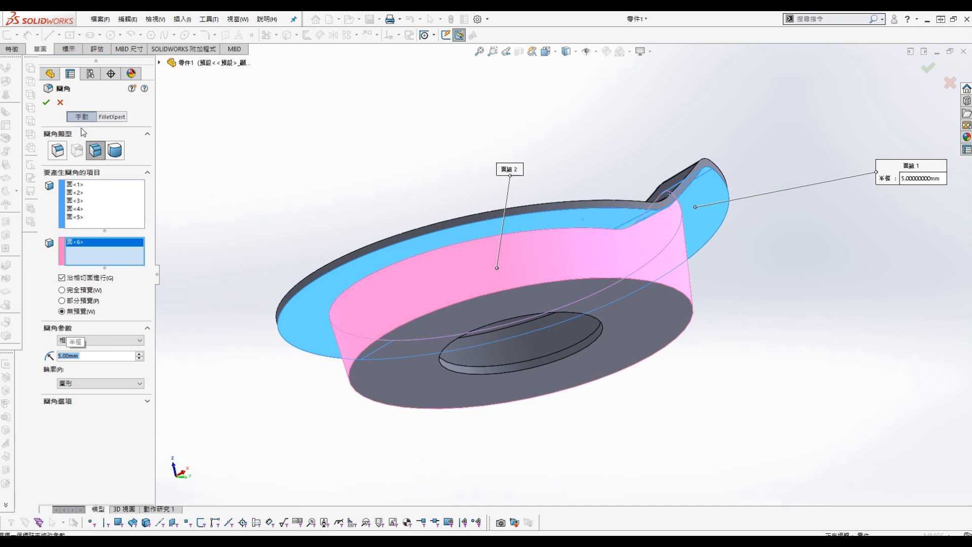
left_click(47, 103)
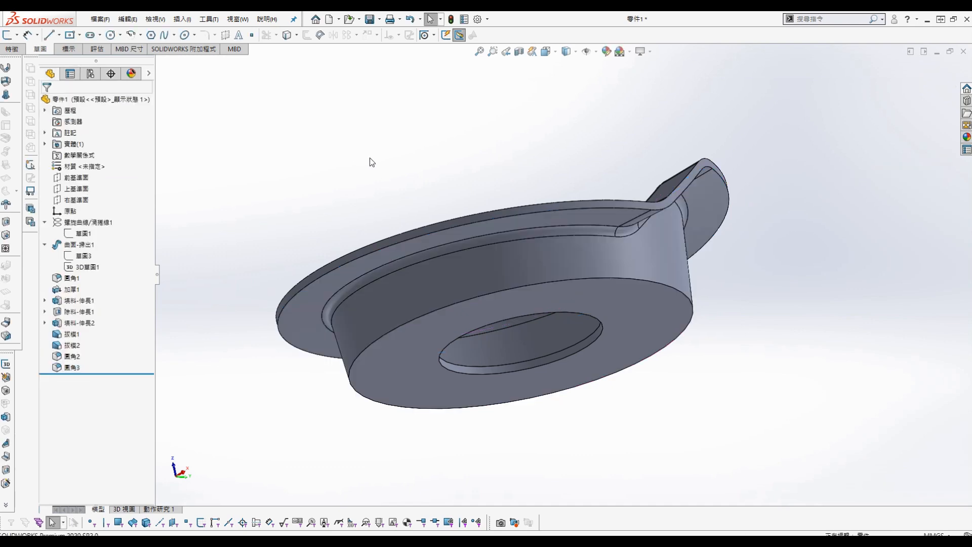
Add a 5 mm constant-size fillet to the inner edge where the floor meets the ring's inner wall
middle_click_drag(370, 157, 408, 282)
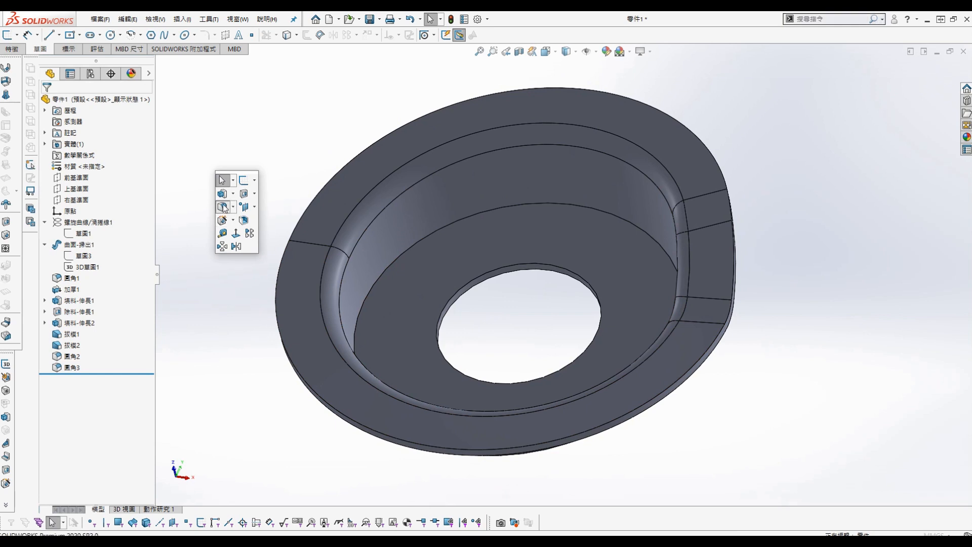
left_click(224, 208)
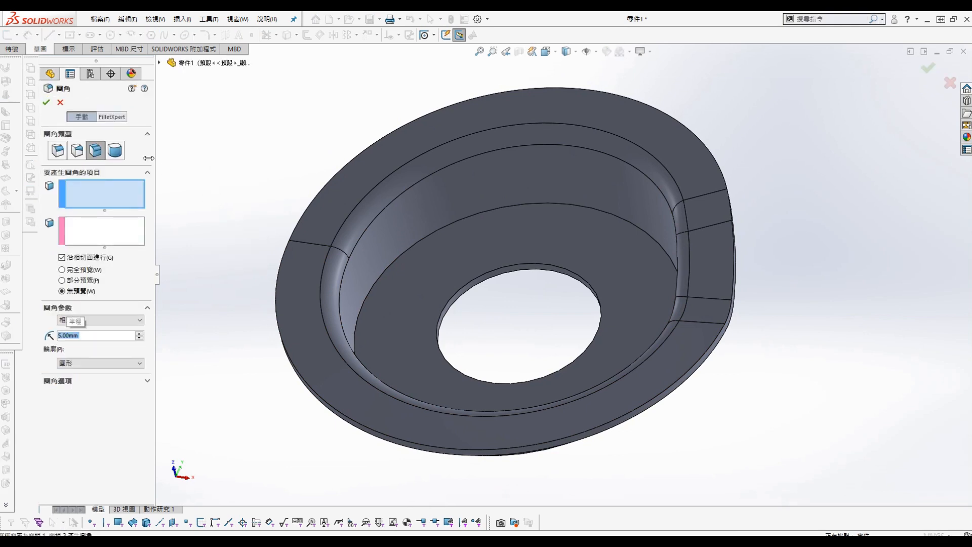
left_click(58, 152)
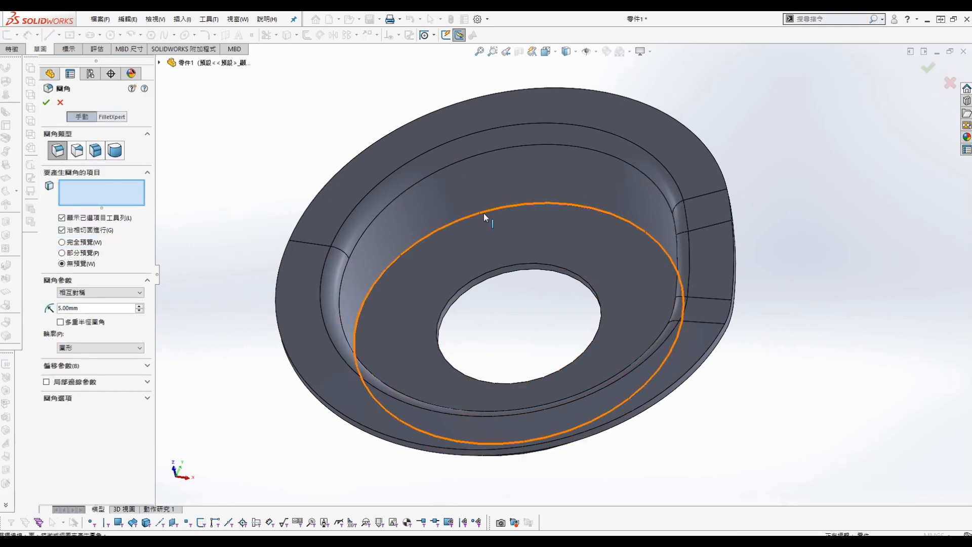
left_click(484, 214)
left_click(46, 102)
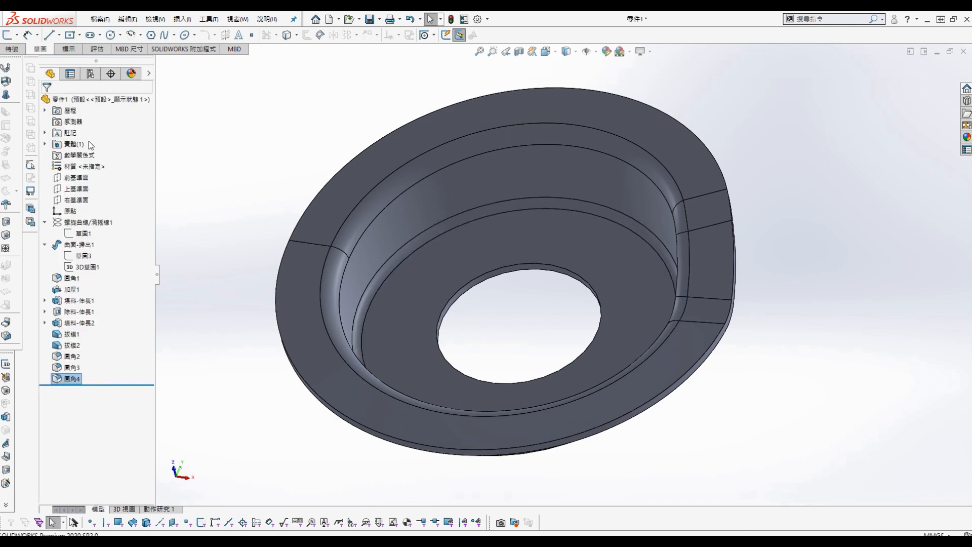
Add a 10 mm constant-size fillet to the outer bottom edge of the ring
key("s")
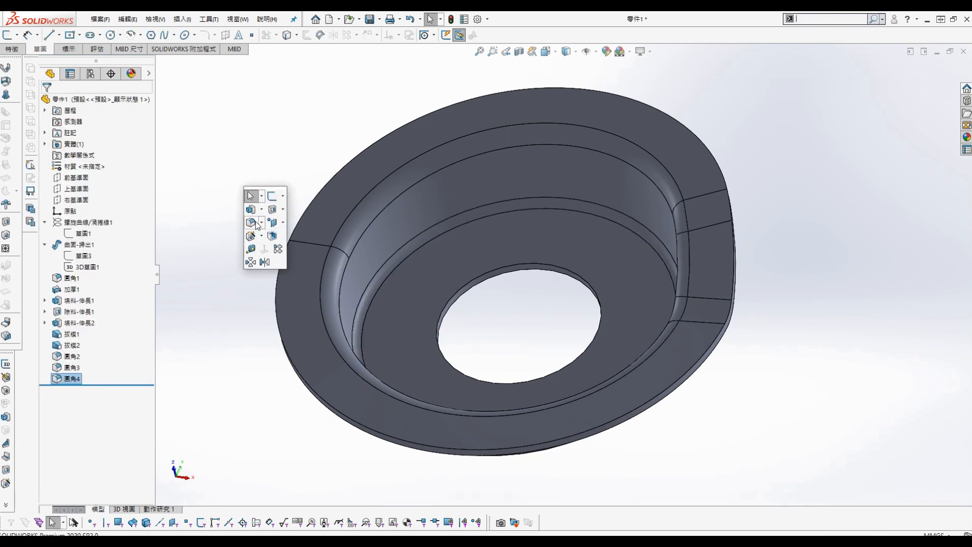
left_click(250, 223)
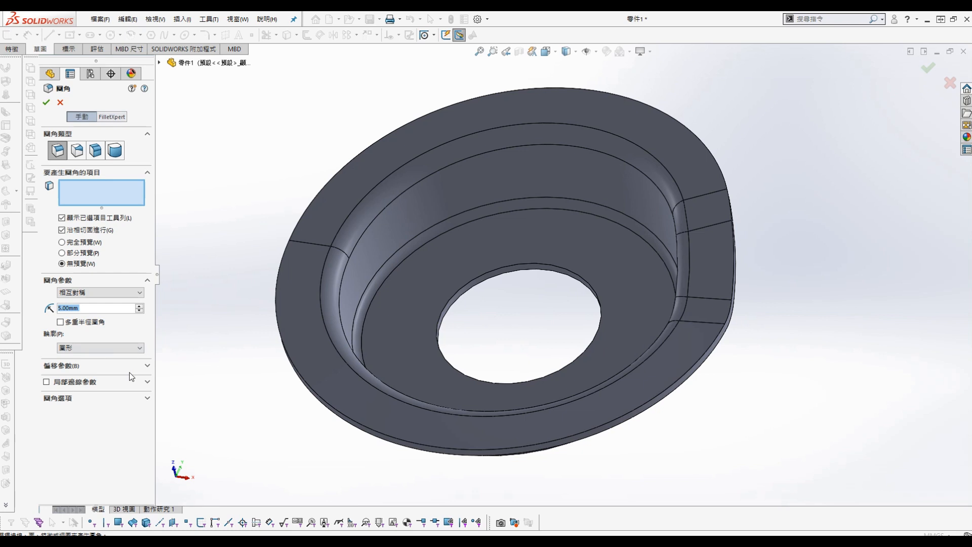
type("10")
key("Return")
middle_click_drag(445, 436, 623, 324)
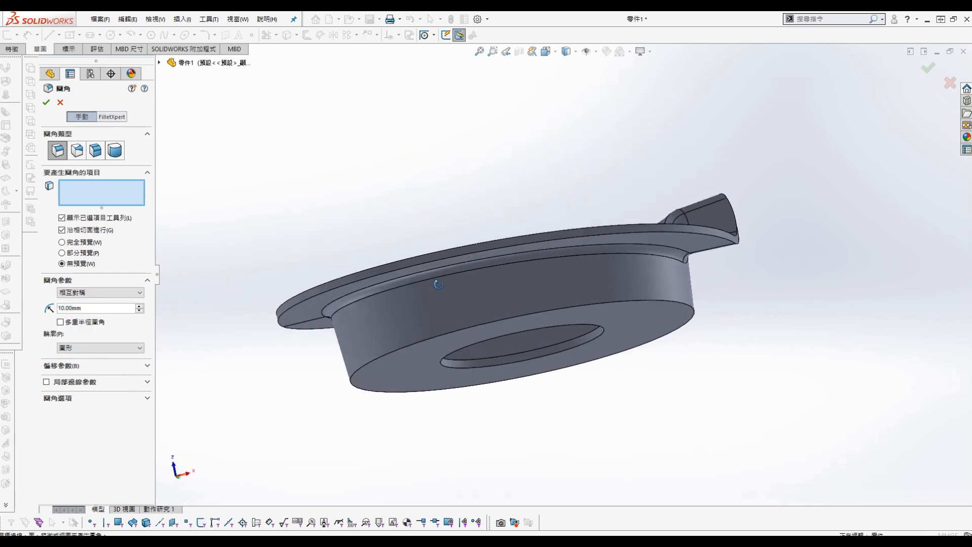
left_click(649, 300)
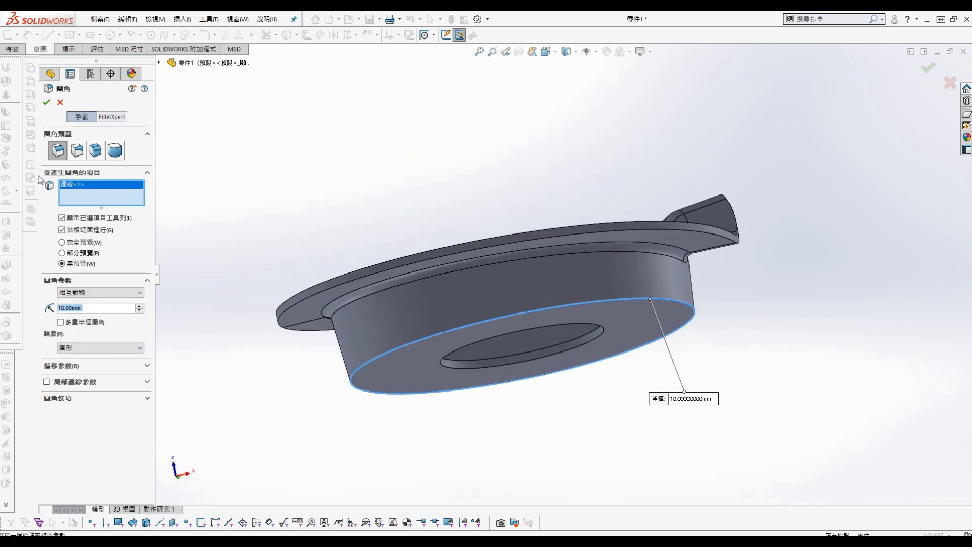
left_click(46, 102)
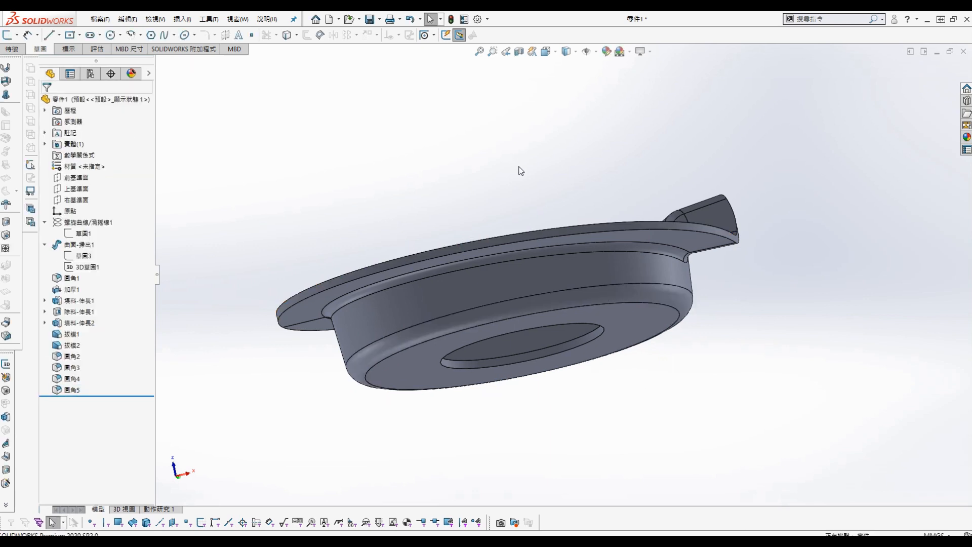
Colour the whole part green with RGB values 45, 247, 0
middle_click_drag(519, 169, 501, 292)
middle_click_drag(652, 136, 644, 184)
right_click(80, 98)
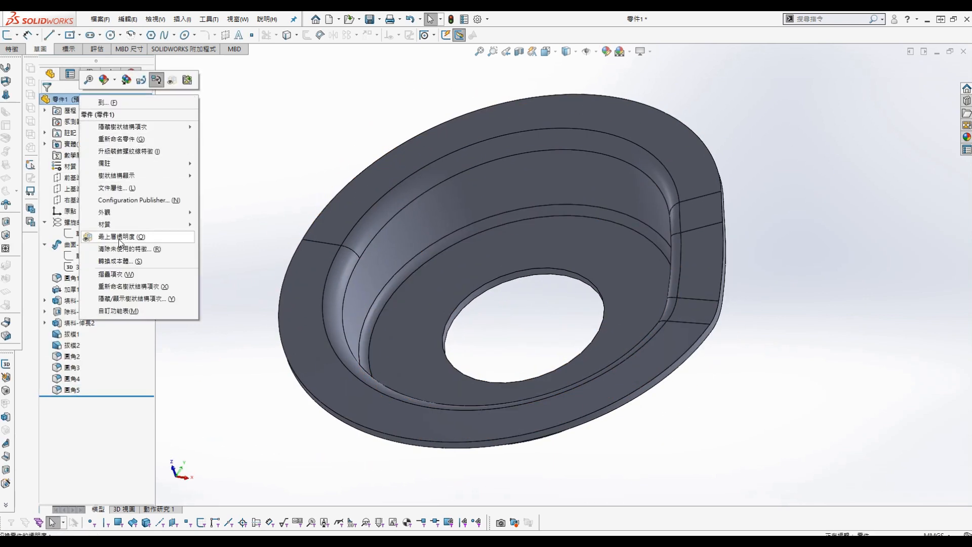
left_click(220, 211)
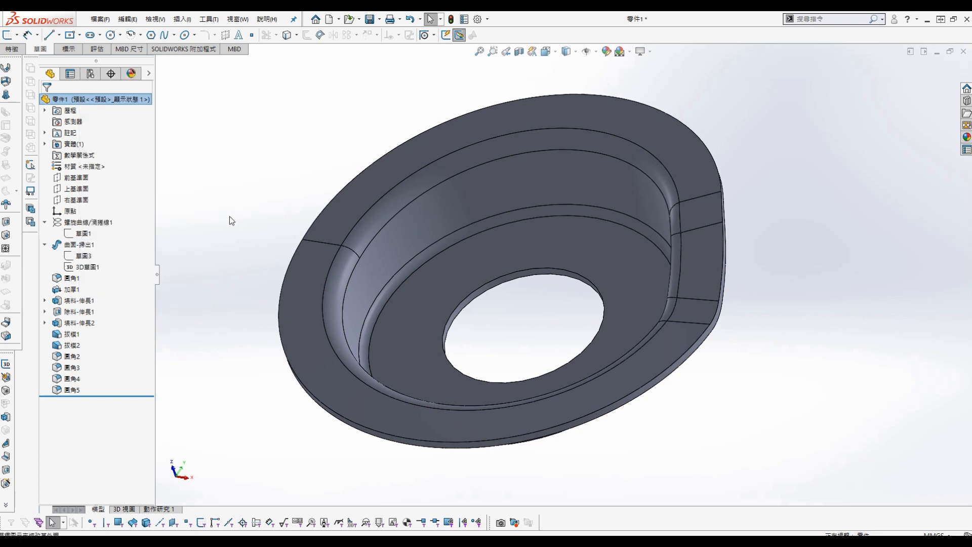
left_click(83, 355)
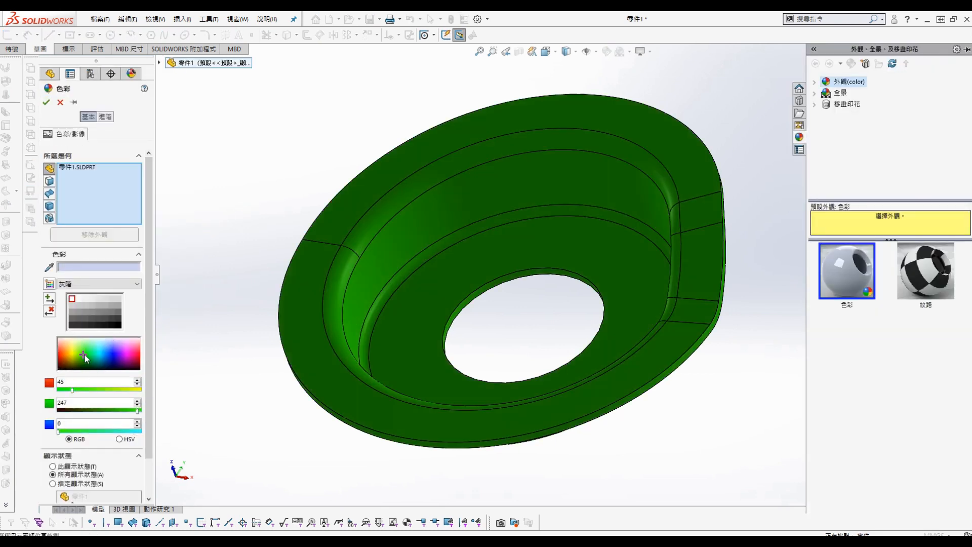
left_click(47, 104)
Turn on RealView Graphics for the model display
left_click(642, 52)
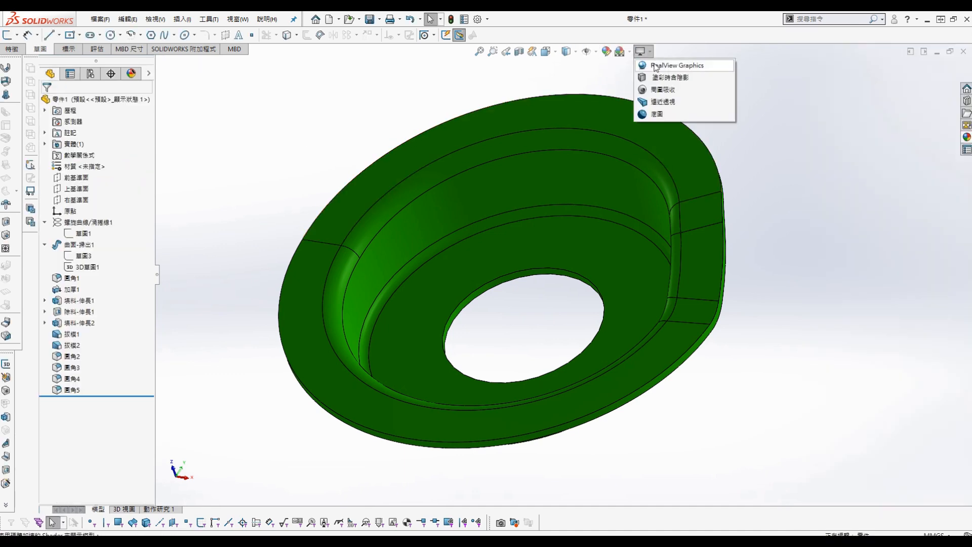
left_click(655, 70)
middle_click_drag(722, 154, 700, 111)
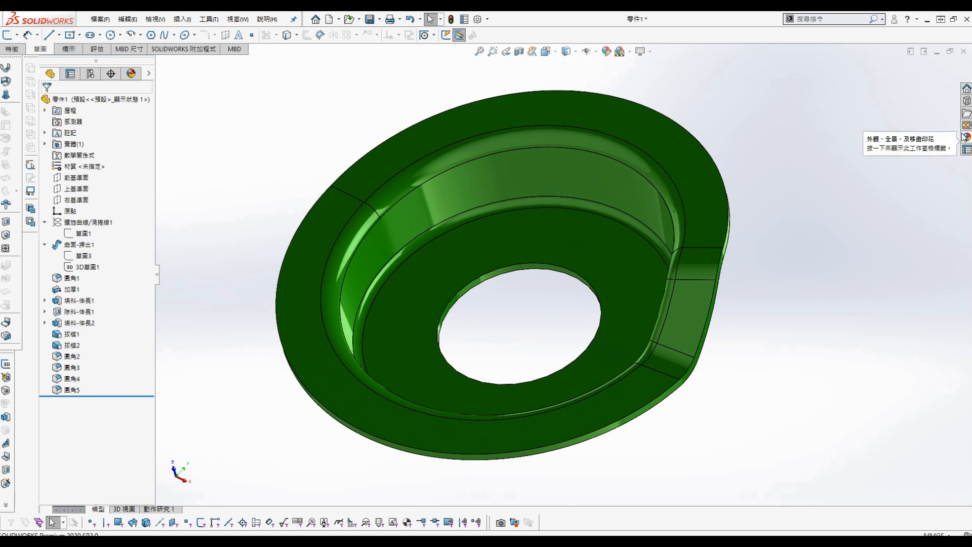
Save the part as "spring seat" in the spring seat folder inside 練習 on drive D
key("ctrl+s")
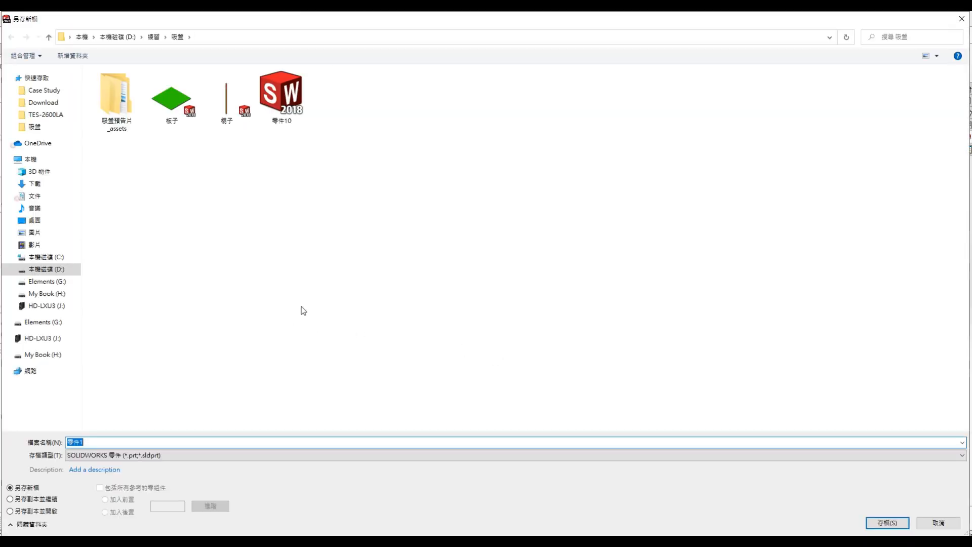
left_click(154, 37)
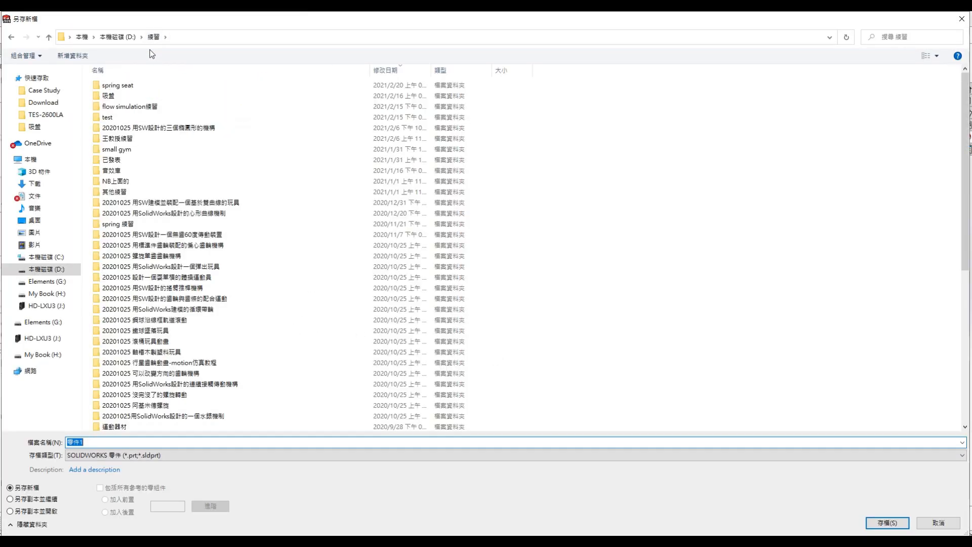
double_click(121, 81)
double_click(98, 443)
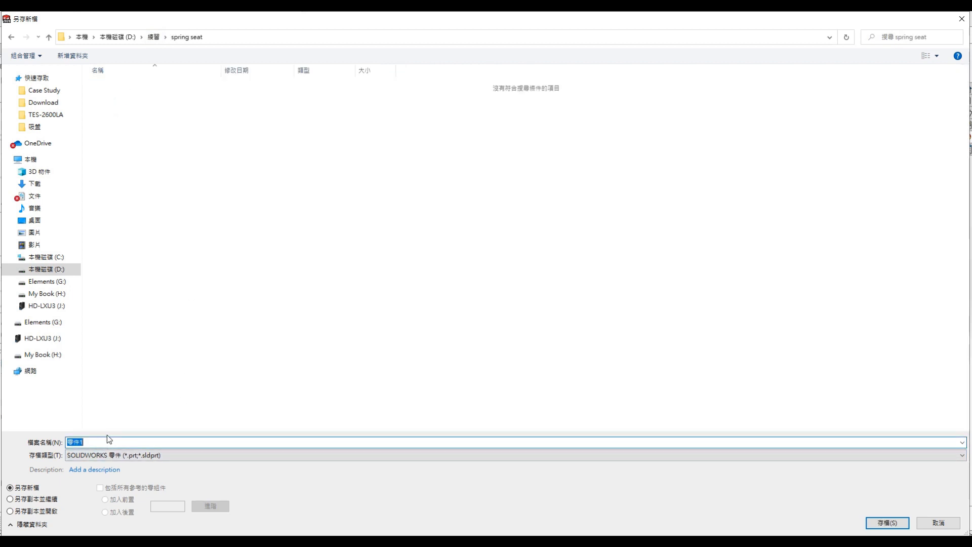
type("spring seat")
key("Return")
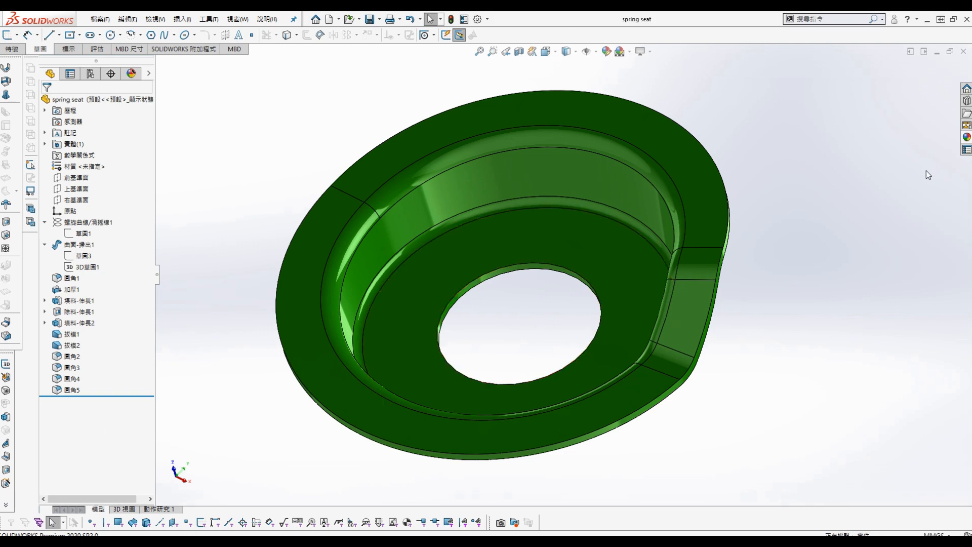
Apply the satin-finish brass (緞面加工黃銅) metal appearance to the whole spring seat part
left_click(966, 138)
left_click(816, 83)
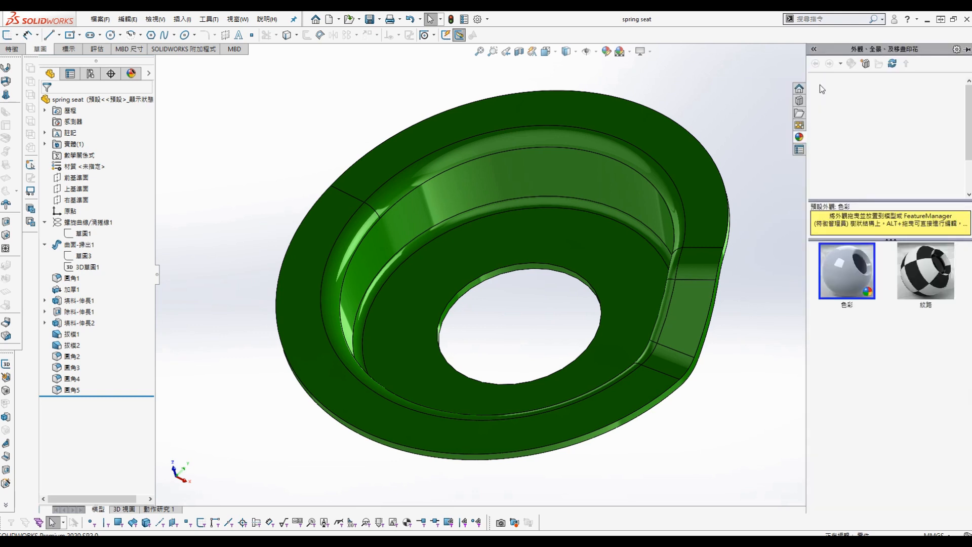
left_click(827, 104)
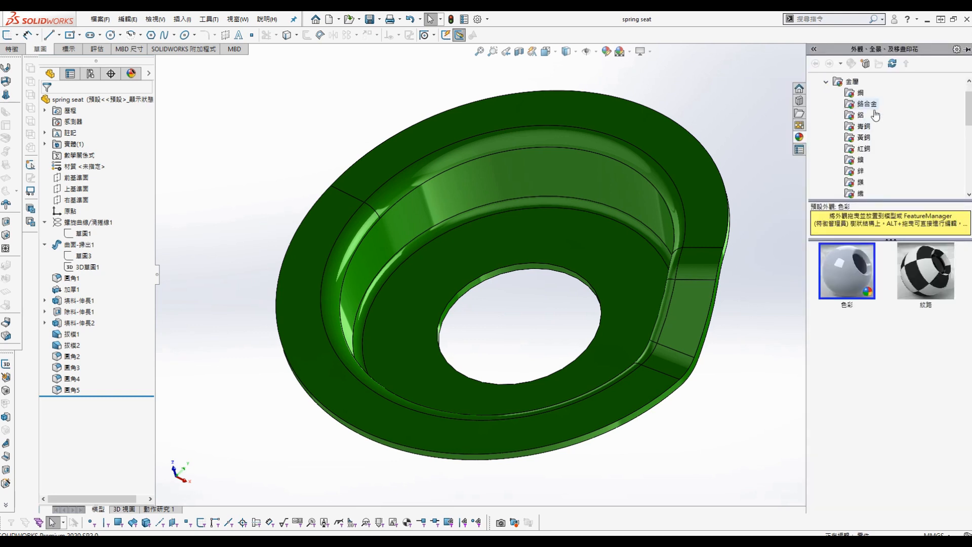
left_click(863, 138)
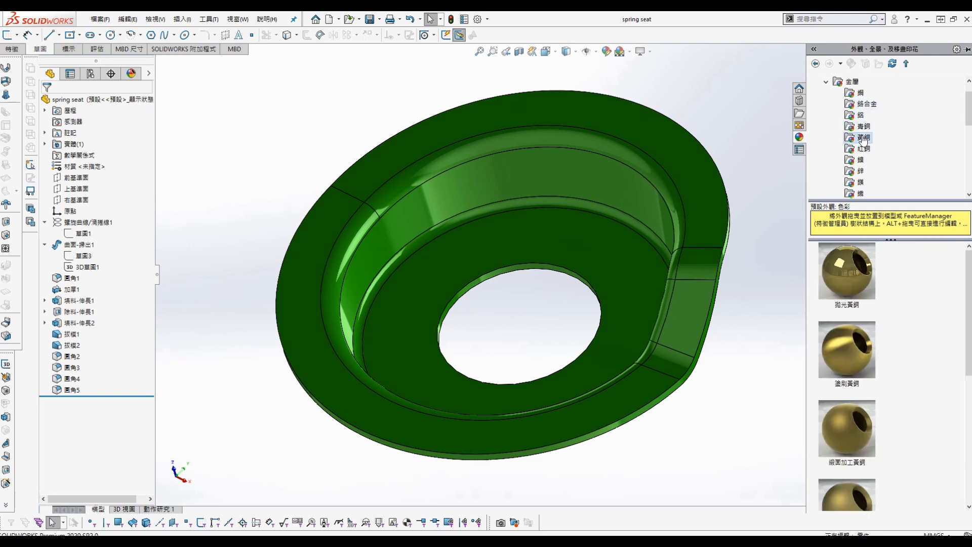
left_click_drag(857, 446, 696, 323)
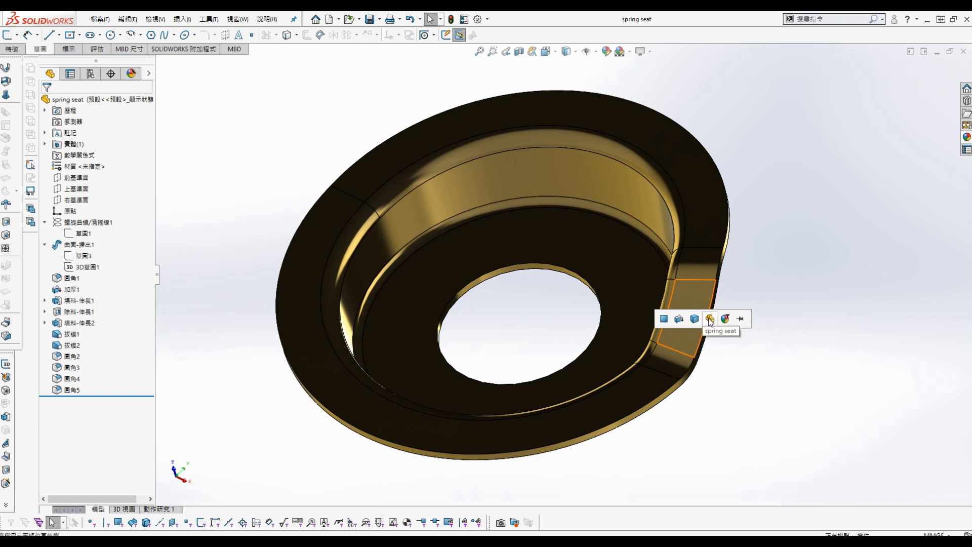
left_click(711, 323)
middle_click_drag(797, 339, 744, 261)
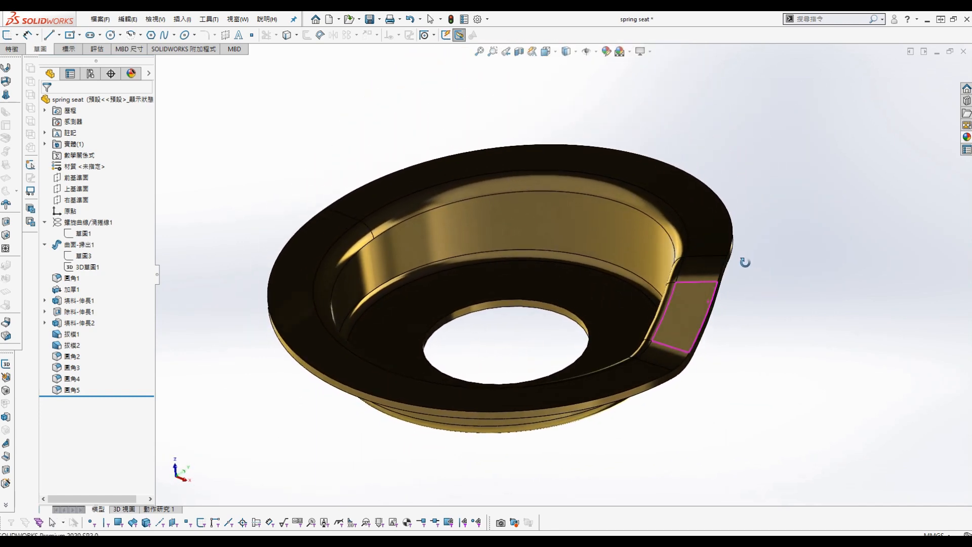
right_click(129, 99)
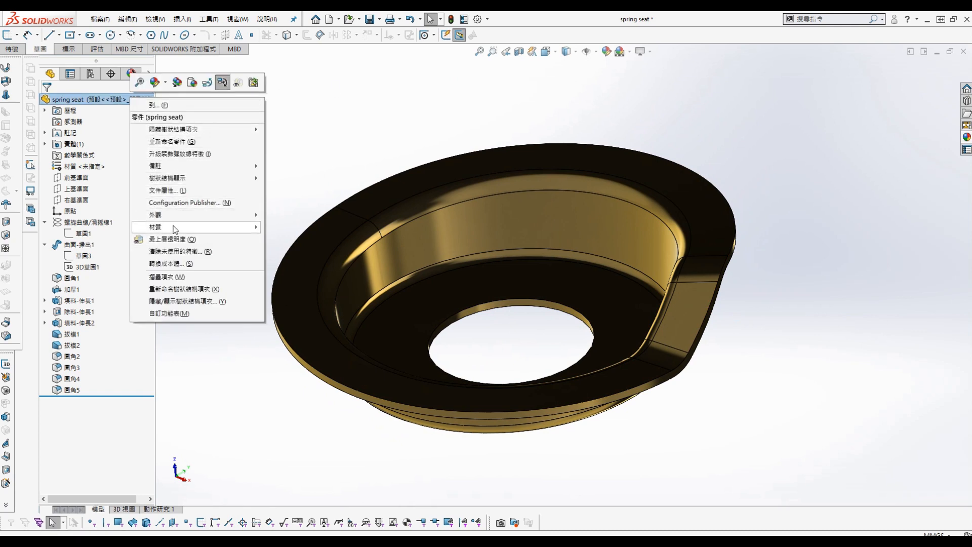
right_click(62, 100)
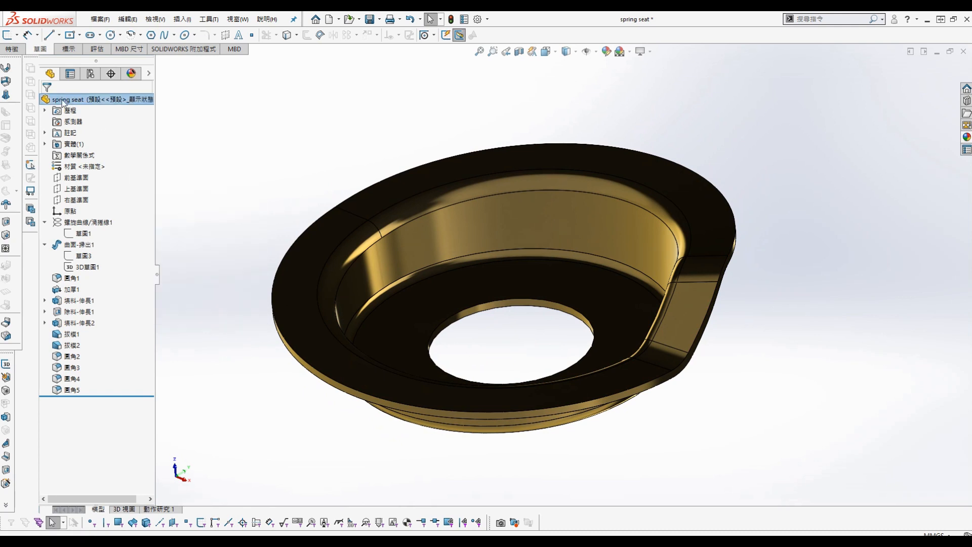
key("Escape")
left_click(204, 108)
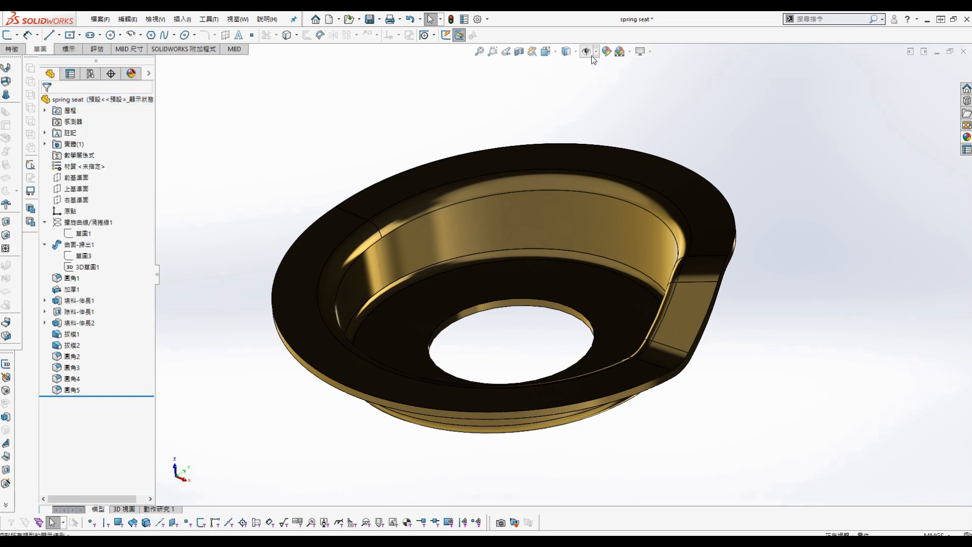
Switch the model display style to shaded without edges
left_click(566, 52)
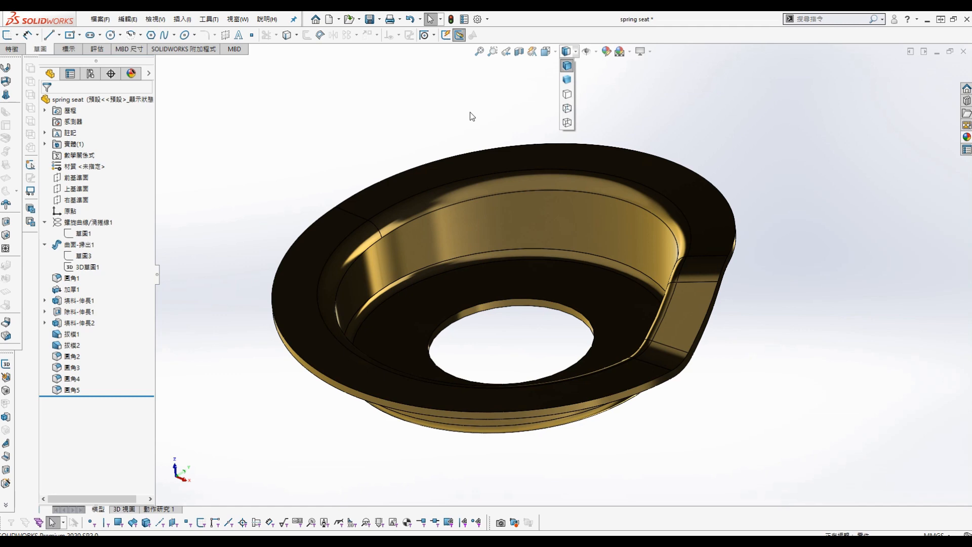
left_click(567, 79)
mouse_move(479, 136)
middle_mouse_down()
mouse_move(430, 264)
mouse_move(451, 278)
mouse_move(438, 304)
middle_mouse_up()
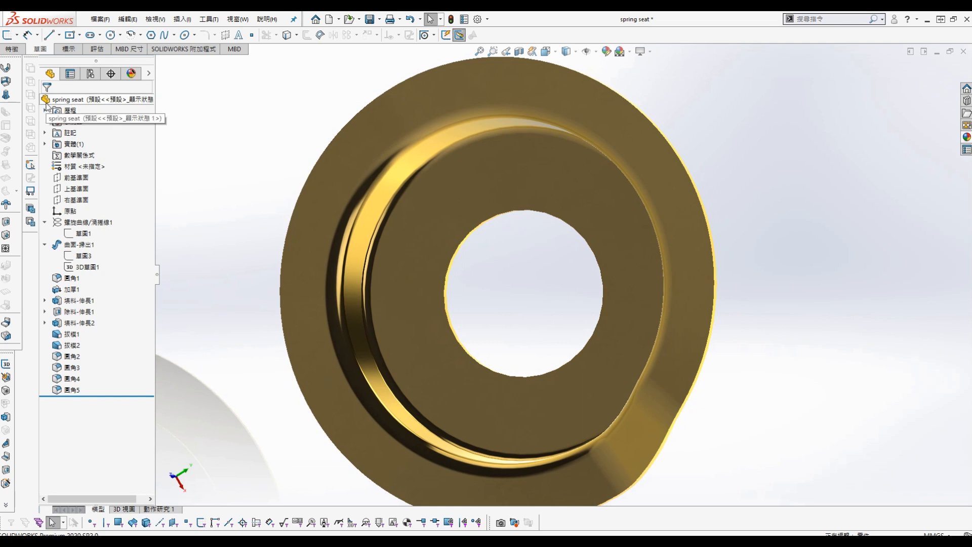
Edit the scene so that its reflective floor aligns with the XY plane, with the floor offset slightly below the seat
left_click(132, 74)
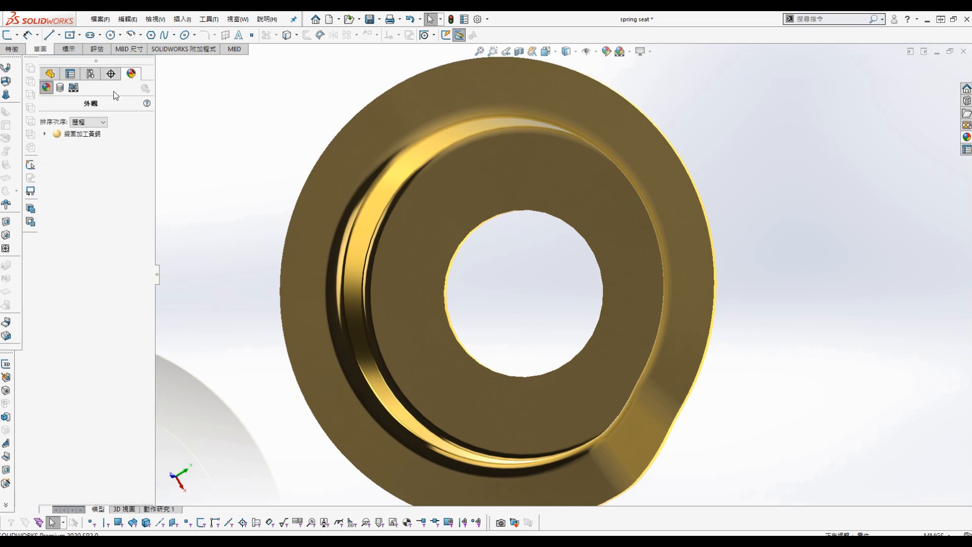
left_click(74, 87)
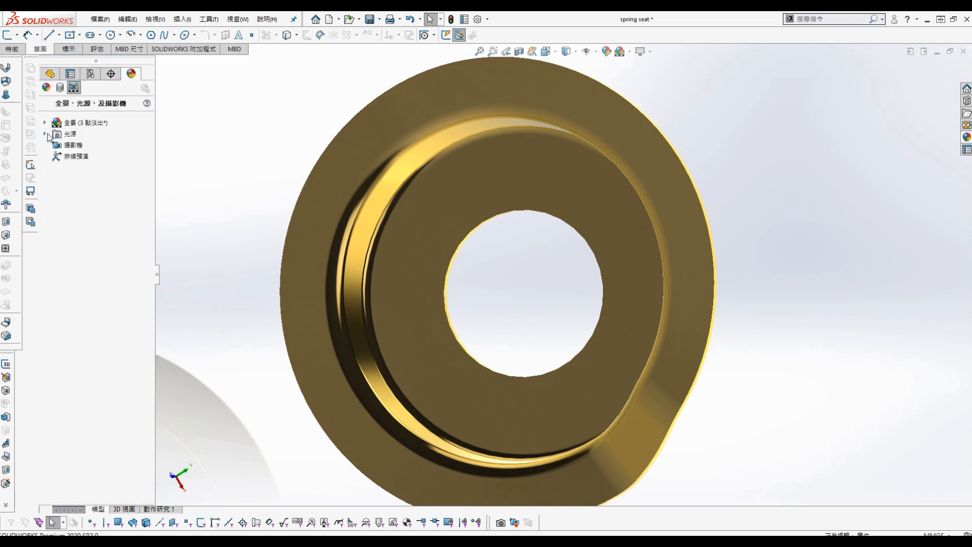
left_click(45, 123)
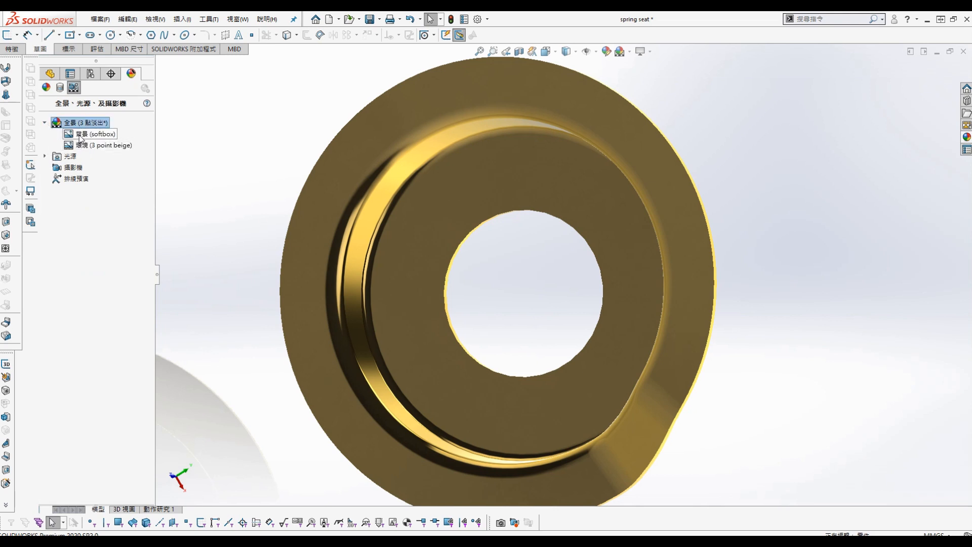
right_click(82, 135)
left_click(102, 142)
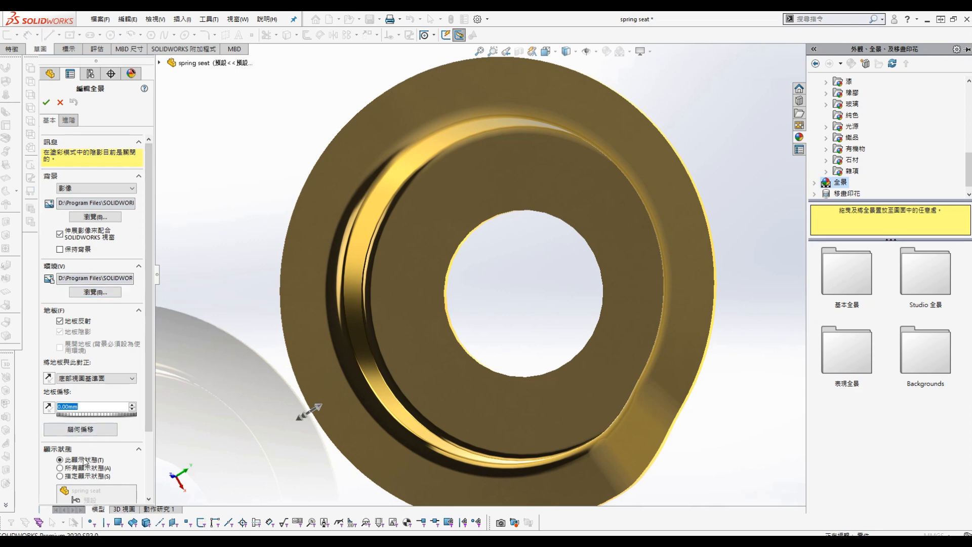
left_click(80, 375)
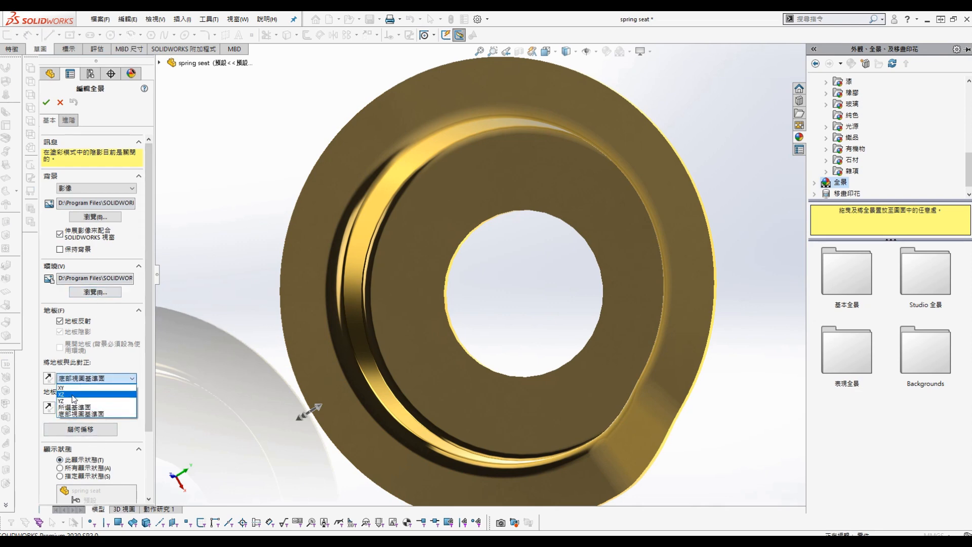
left_click(76, 393)
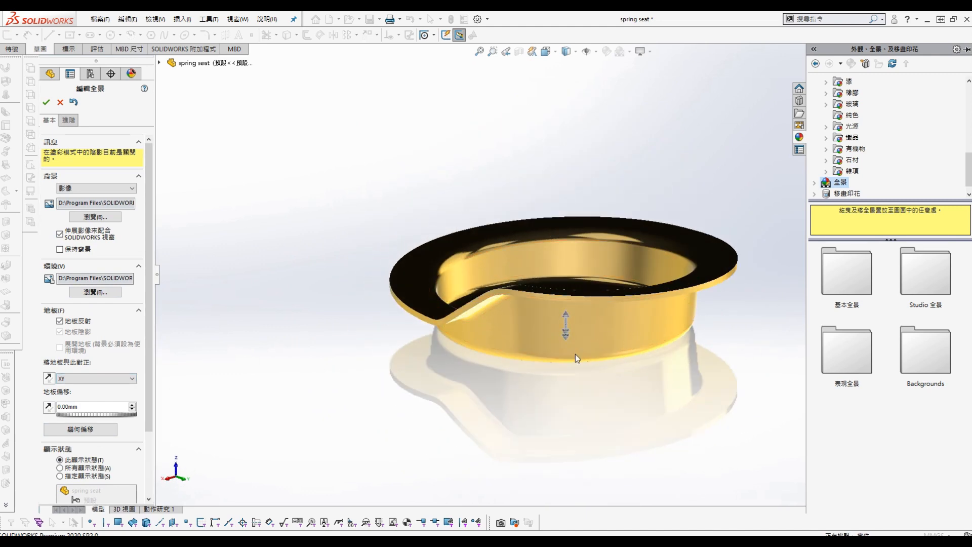
left_click_drag(566, 336, 565, 362)
middle_click_drag(567, 244, 560, 315)
left_click(46, 101)
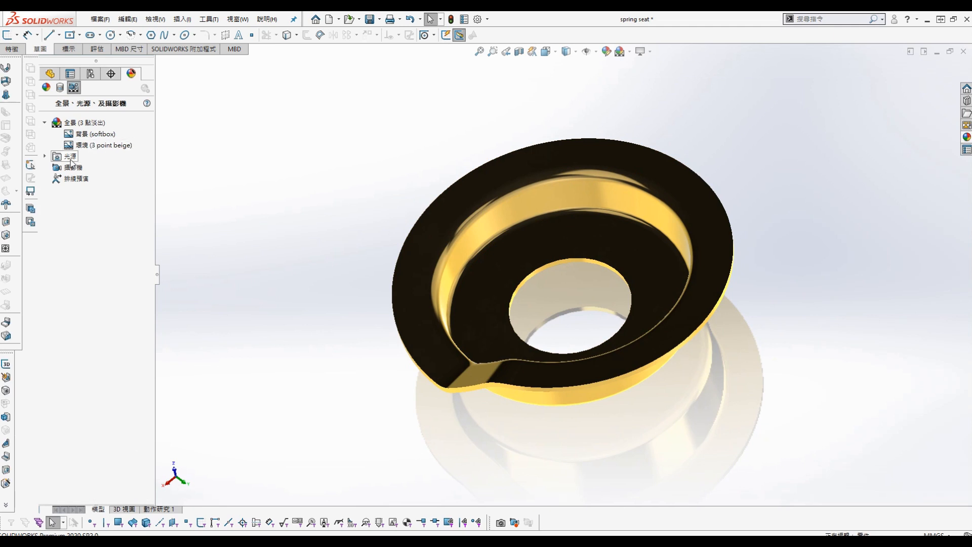
Open the ambient light for editing and swing two of the directional lights above the seat
right_click(71, 161)
left_click(104, 179)
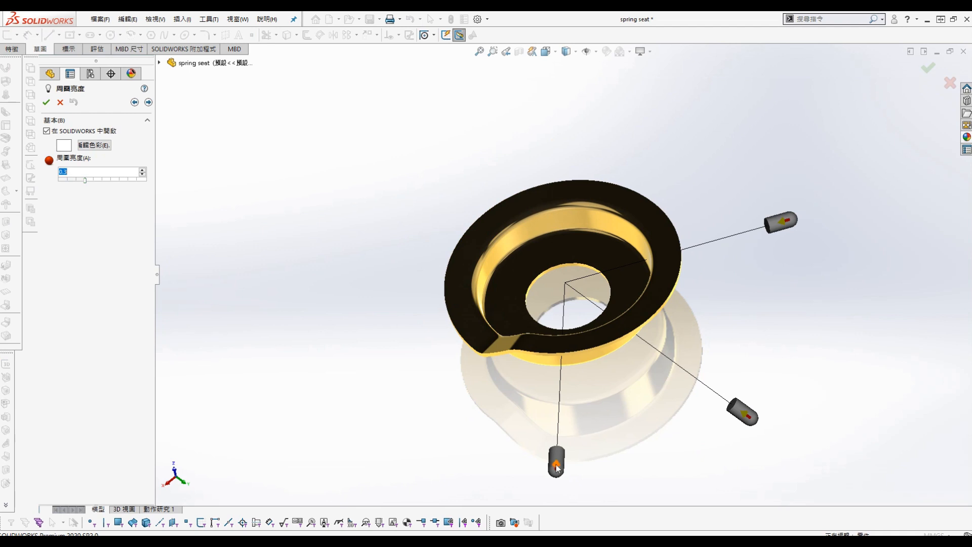
mouse_move(561, 469)
left_mouse_down()
mouse_move(445, 262)
mouse_move(484, 436)
mouse_move(553, 471)
left_mouse_up()
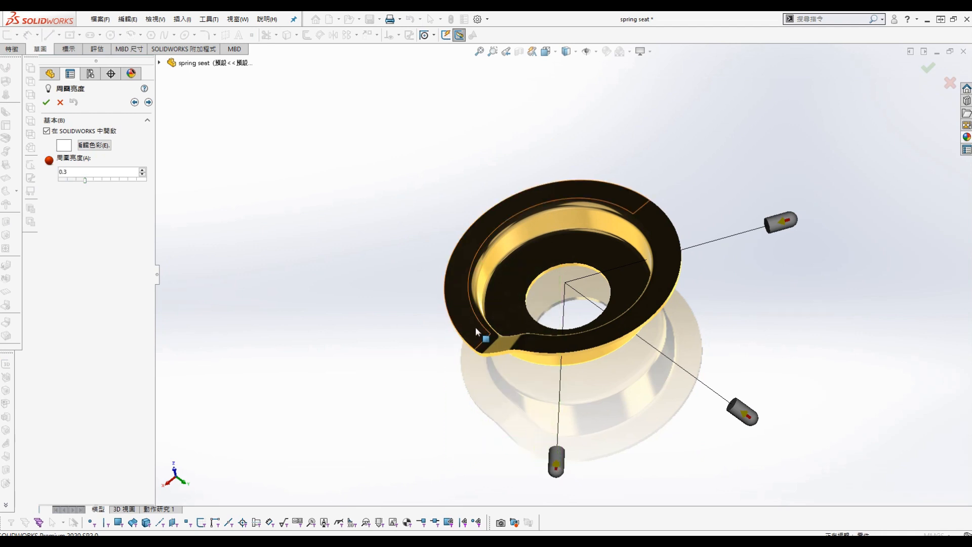
left_click_drag(557, 468, 337, 190)
left_click_drag(747, 419, 527, 84)
middle_click_drag(527, 83, 564, 320)
Move directional light 3 over the seat's floor at about 6° longitude and 43° latitude, and shift the other two directional lights
left_click_drag(800, 269, 597, 338)
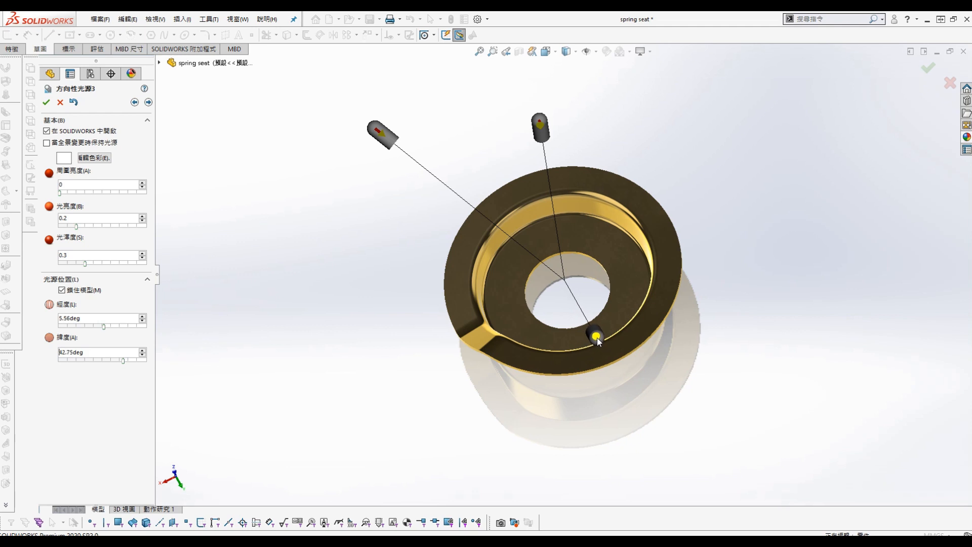
left_click_drag(386, 140, 399, 294)
left_click_drag(542, 127, 468, 110)
Place directional light 1 at about -26° longitude, -62° latitude, light 3 at about 25°, -66°, and light 2 at about -17°, -25°
middle_click_drag(589, 262, 738, 253)
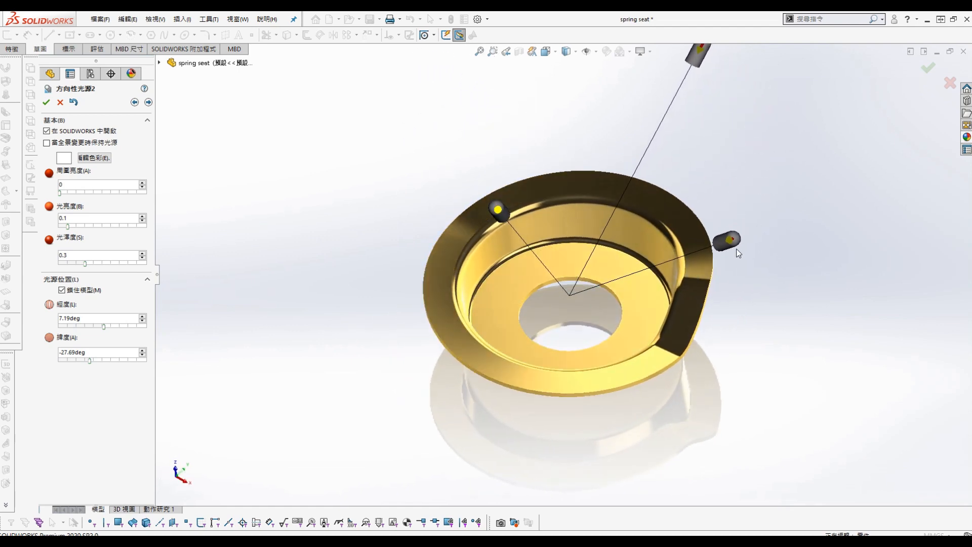
left_click(731, 240)
left_click_drag(730, 241, 354, 334)
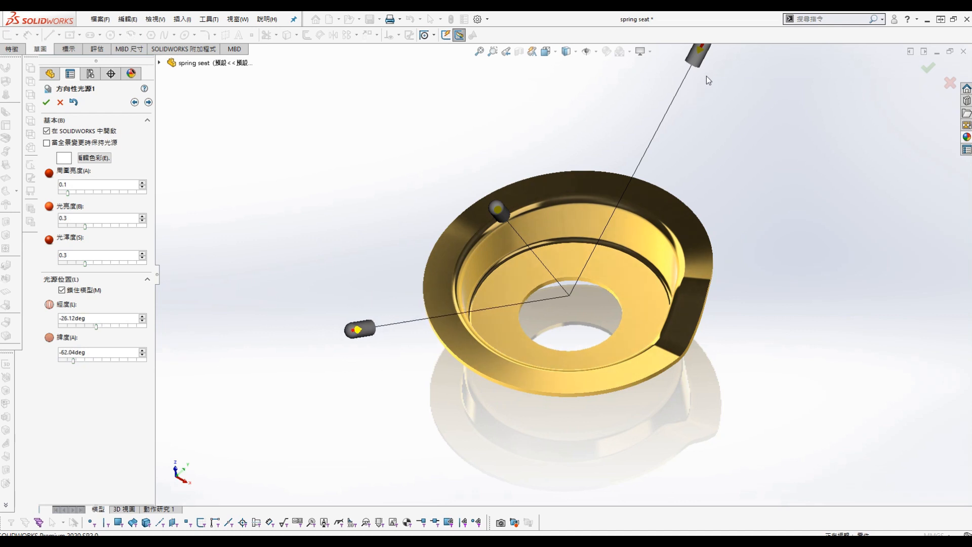
left_click_drag(701, 56, 430, 399)
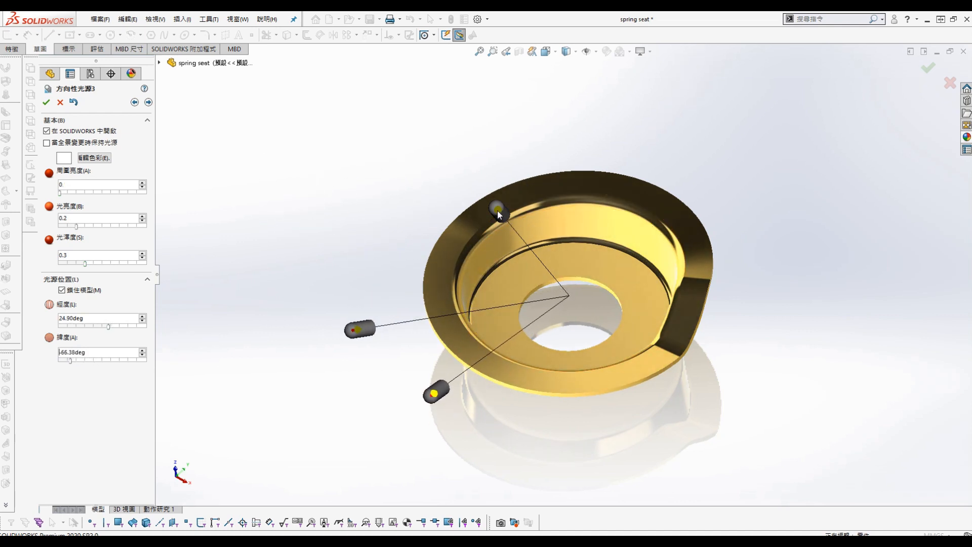
left_click_drag(497, 211, 422, 159)
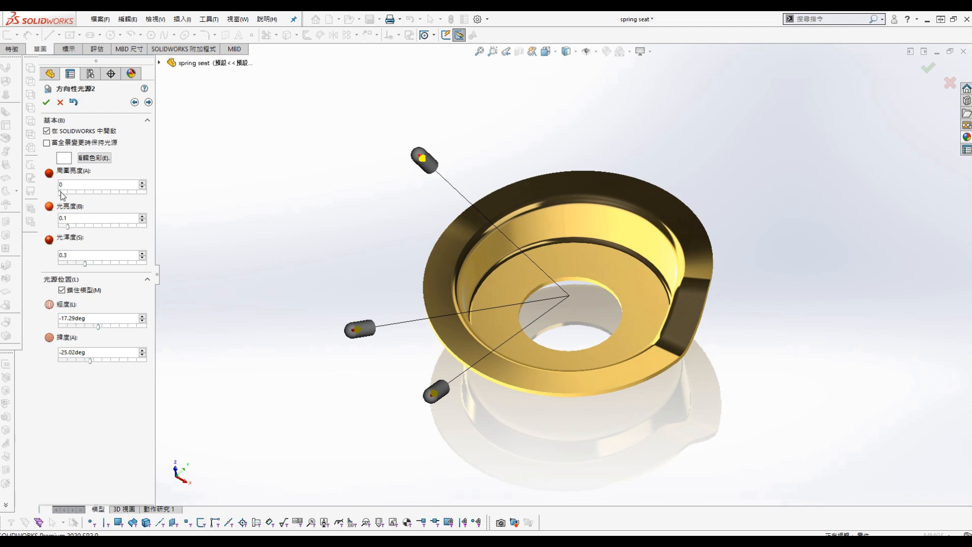
Set the ambient brightness of directional light 2 to 0.1, accept the lighting, and return to the feature tree
left_click_drag(61, 194, 74, 193)
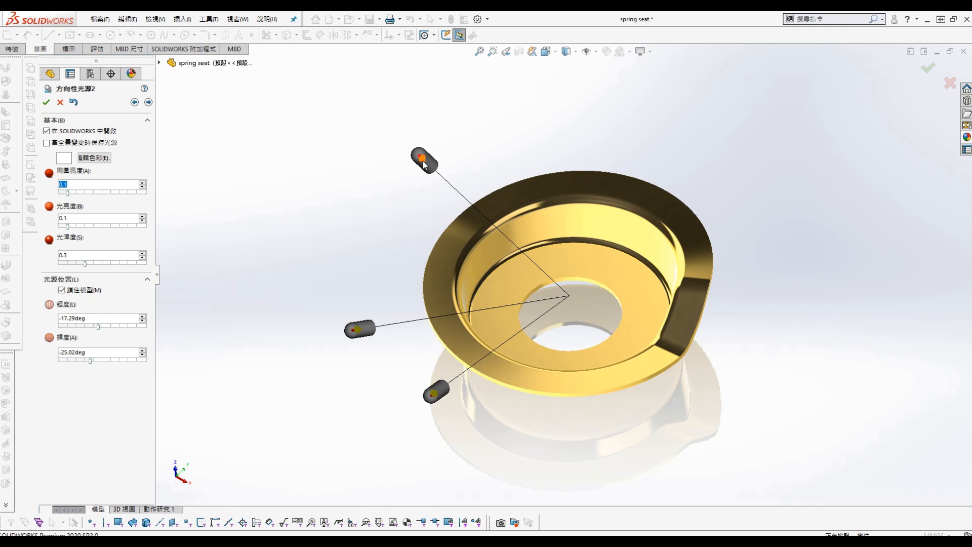
left_click(48, 103)
scroll(675, 299, "down", 2)
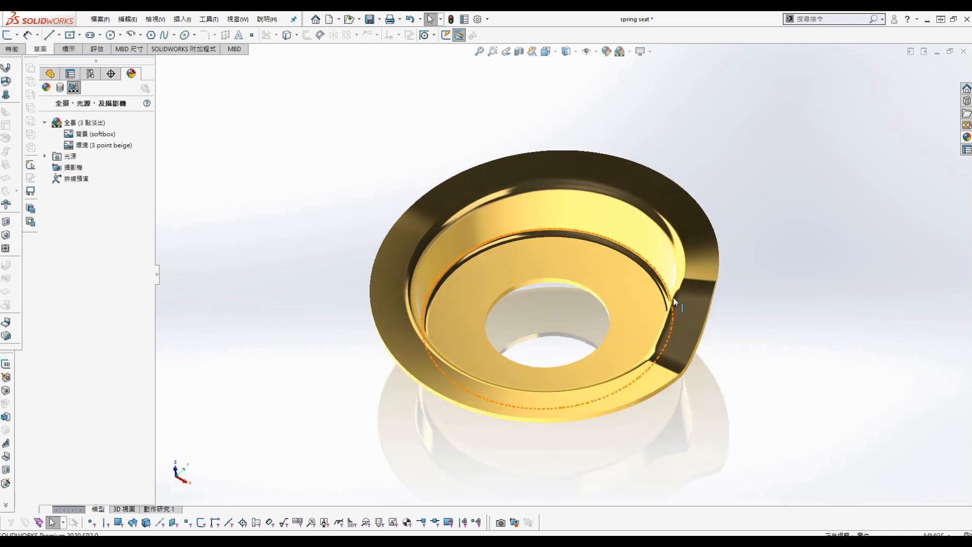
mouse_move(675, 302)
middle_mouse_down()
mouse_move(649, 220)
mouse_move(673, 283)
middle_mouse_up()
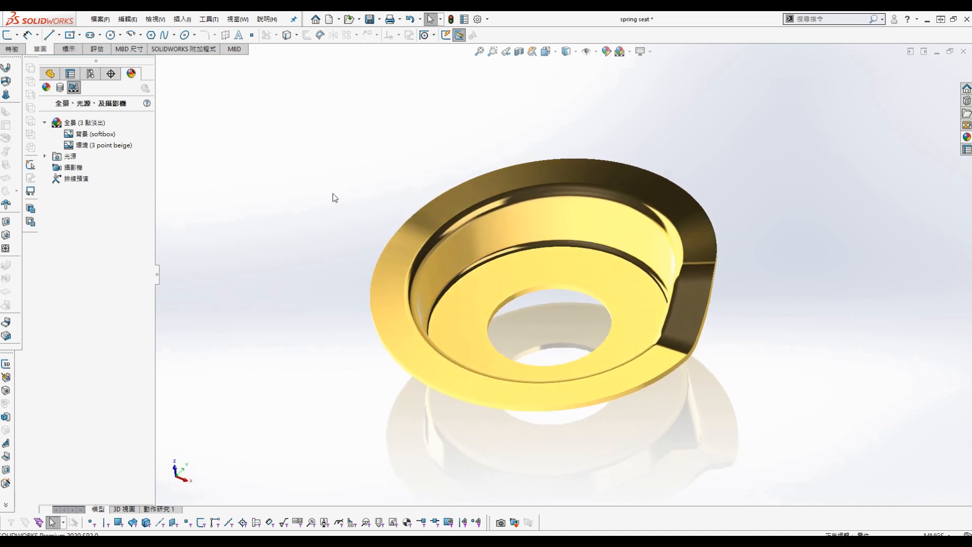
left_click(50, 73)
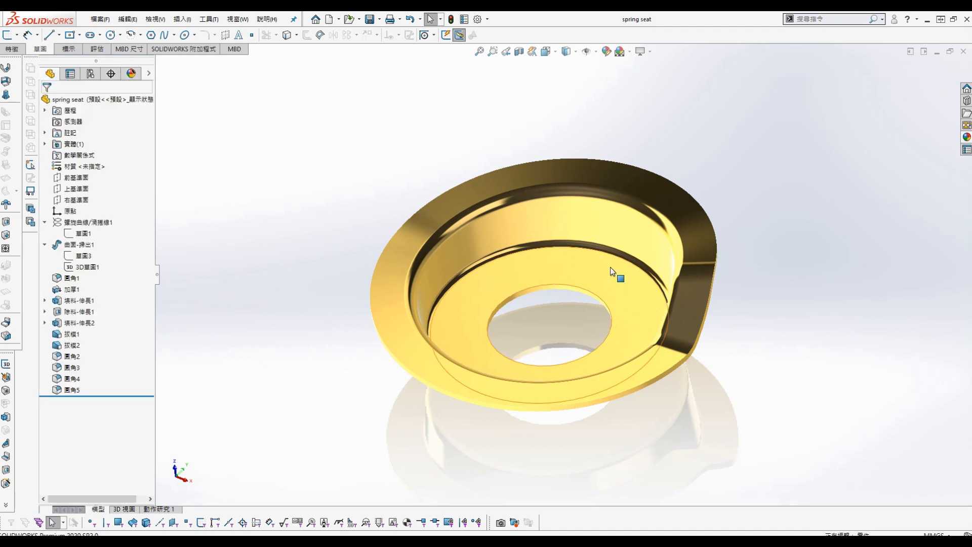